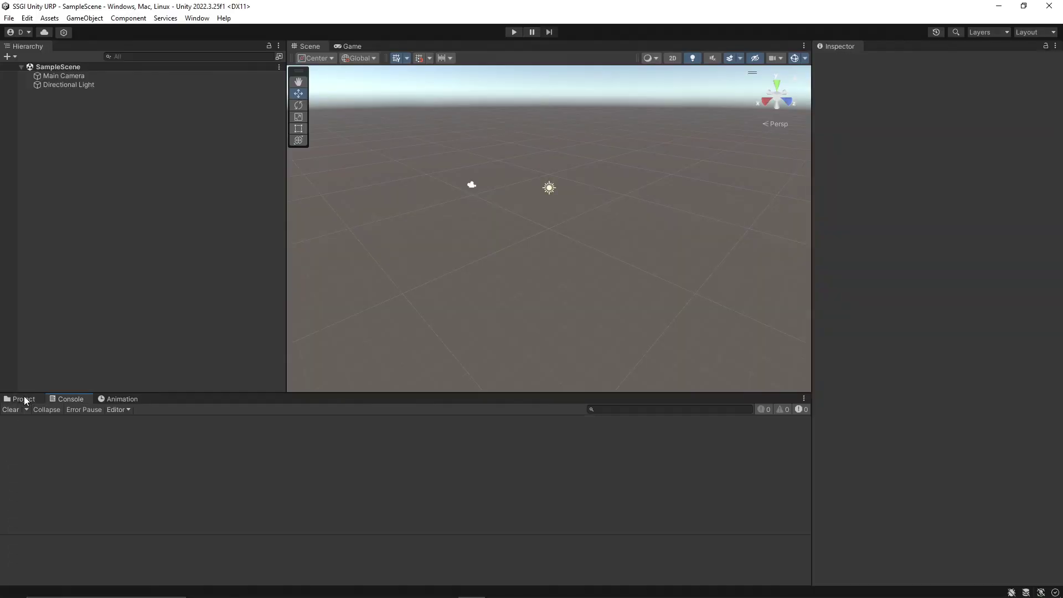
Install the Universal RP package from the Unity Registry, found by searching 'universal'
{"action": "left_click", "coordinate": [197, 18]}
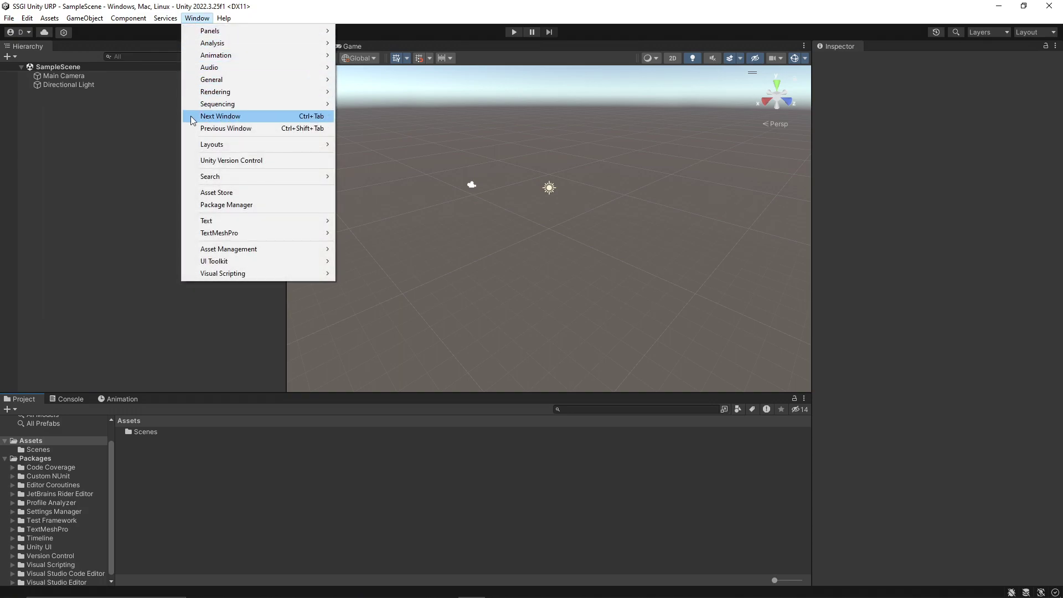
{"action": "left_click", "coordinate": [200, 206]}
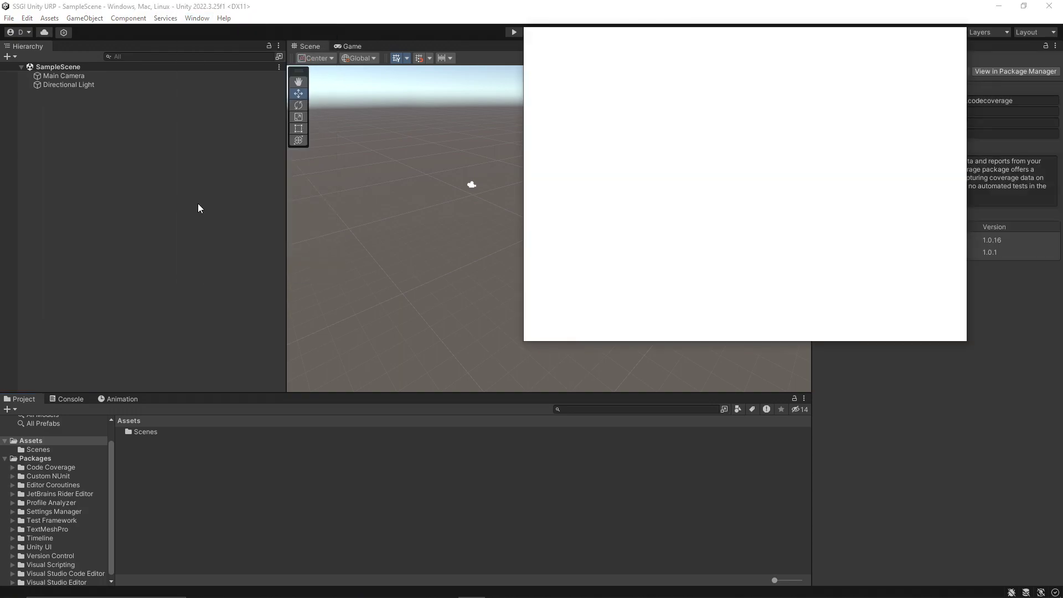
{"action": "left_click", "coordinate": [580, 45]}
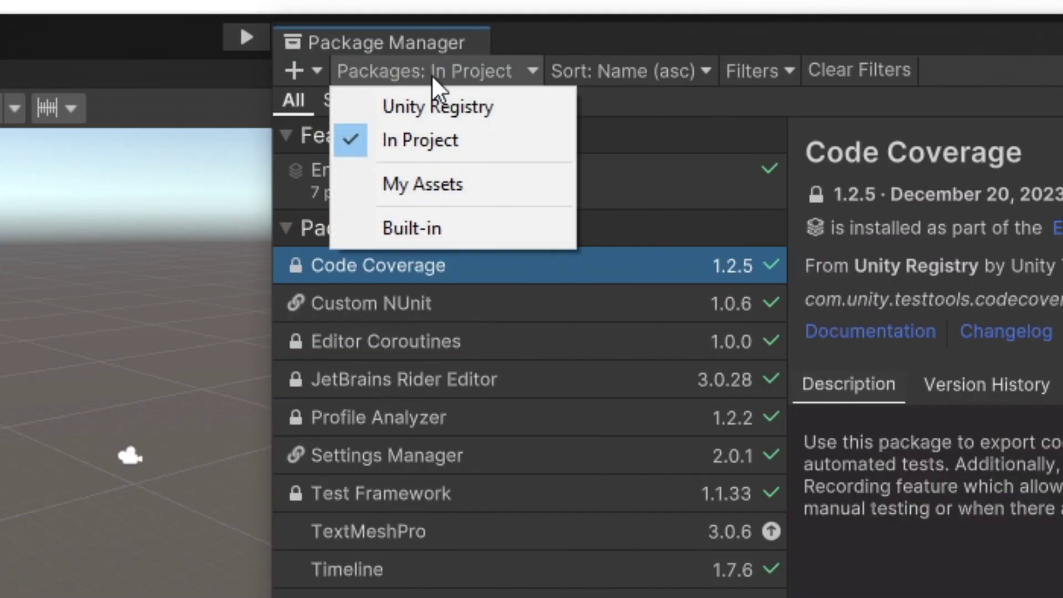
{"action": "left_click", "coordinate": [579, 55]}
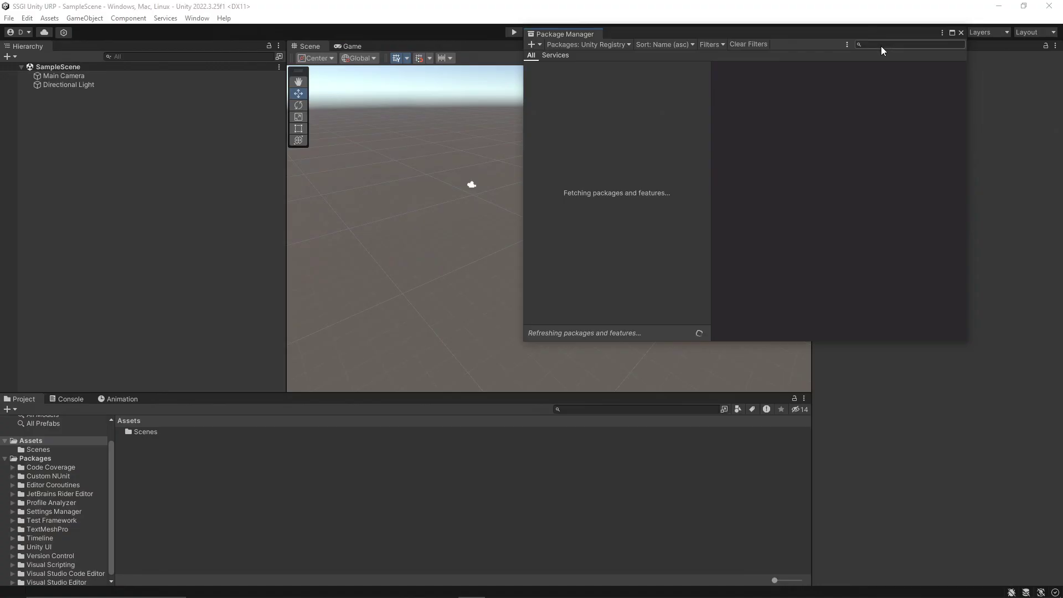
{"action": "left_click_drag", "start_coordinate": [869, 35], "coordinate": [697, 108]}
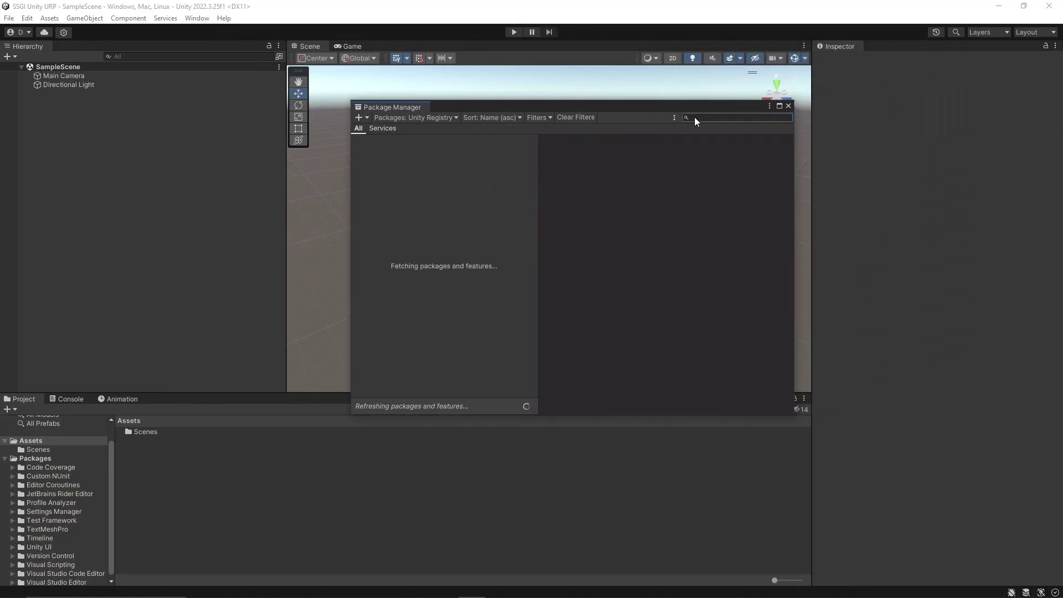
{"action": "type", "text": "universal"}
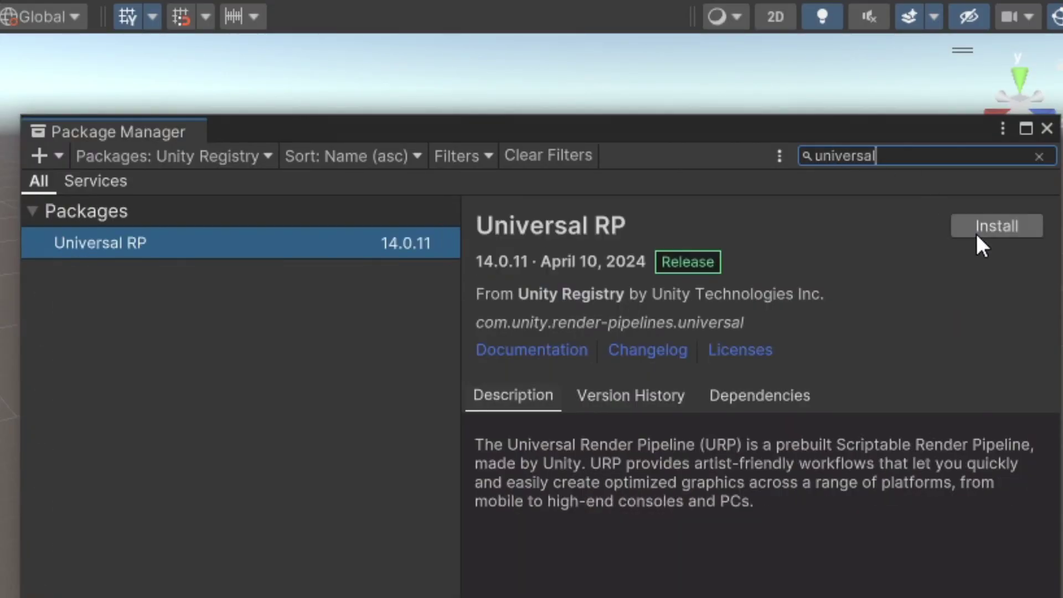
{"action": "left_click", "coordinate": [1005, 233]}
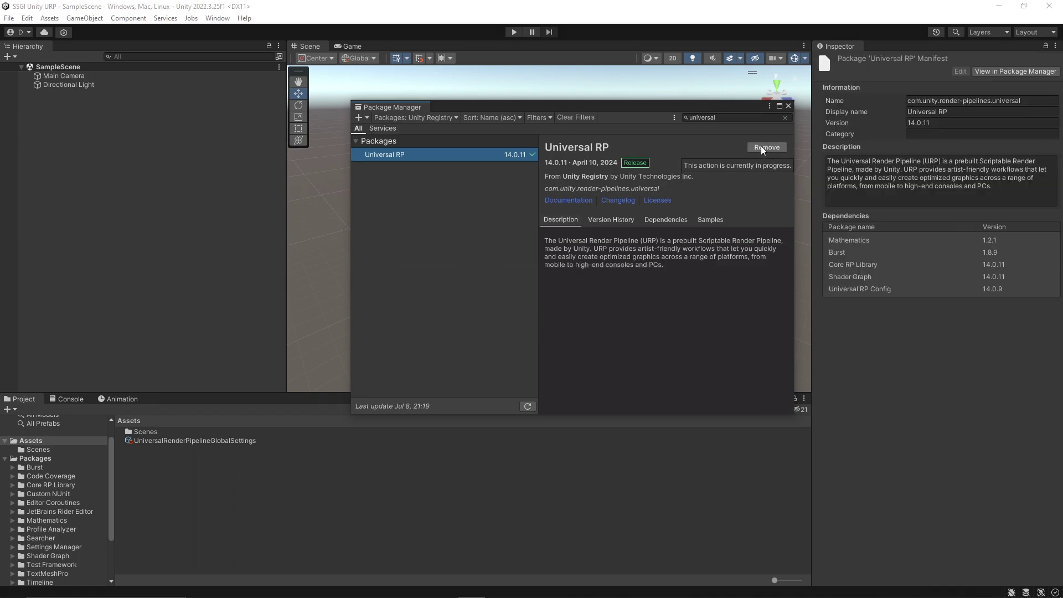
{"action": "left_click", "coordinate": [788, 106]}
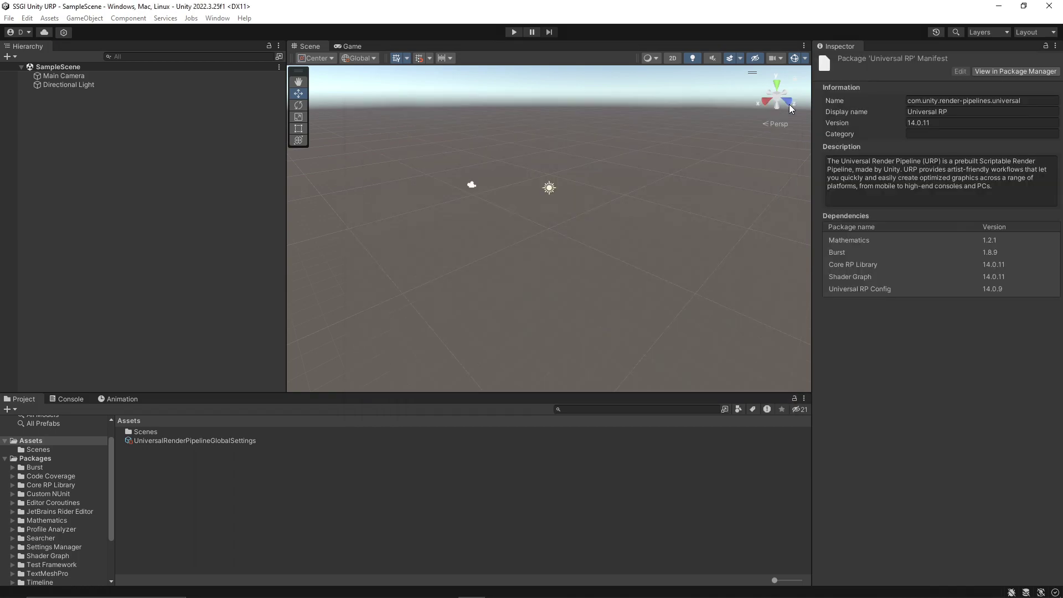
Create a 'URP Settings' folder in Assets and move the URP global settings asset into it
{"action": "left_click", "coordinate": [241, 444]}
{"action": "left_click", "coordinate": [274, 456]}
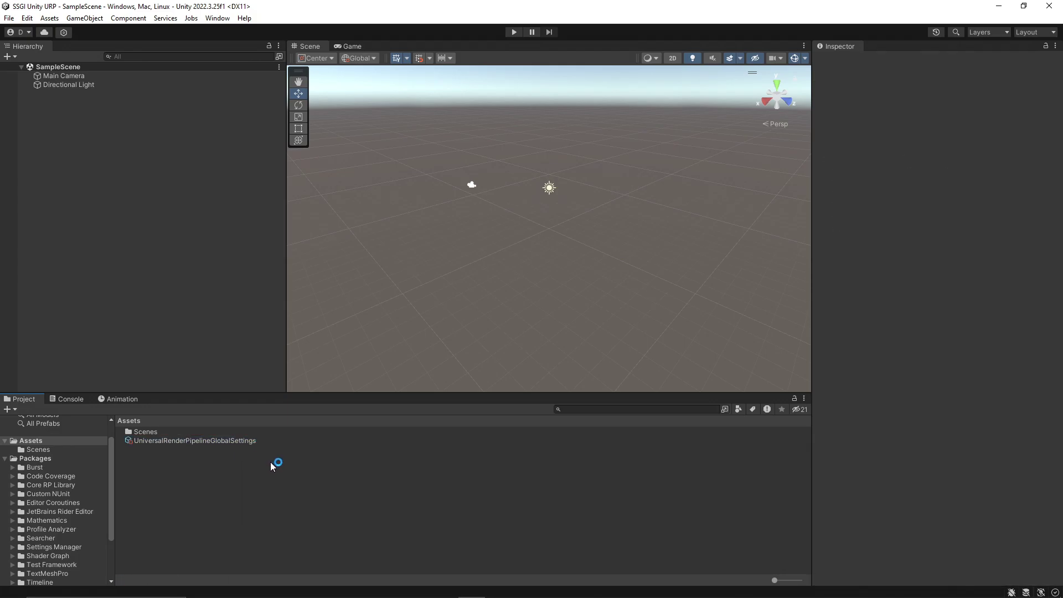
{"action": "right_click", "coordinate": [216, 473]}
{"action": "mouse_move", "coordinate": [304, 167]}
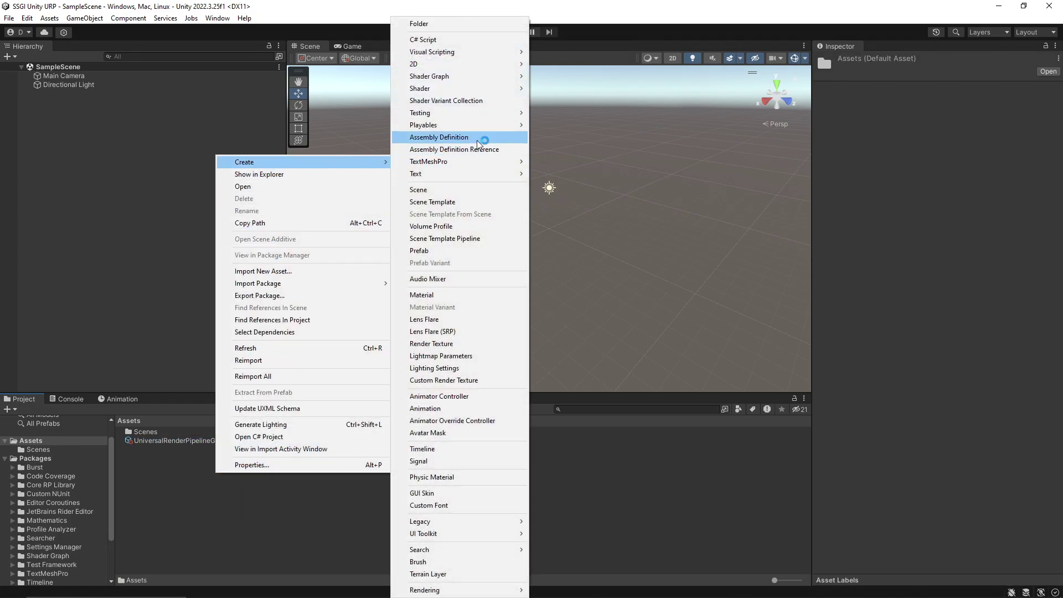
{"action": "left_click", "coordinate": [488, 20]}
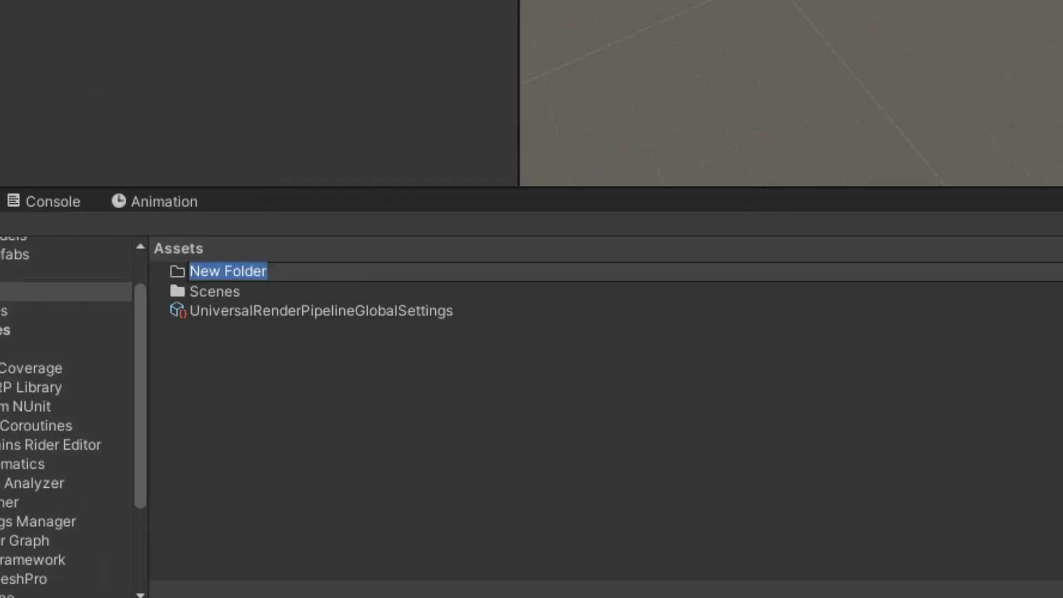
{"action": "type", "text": "URP S"}
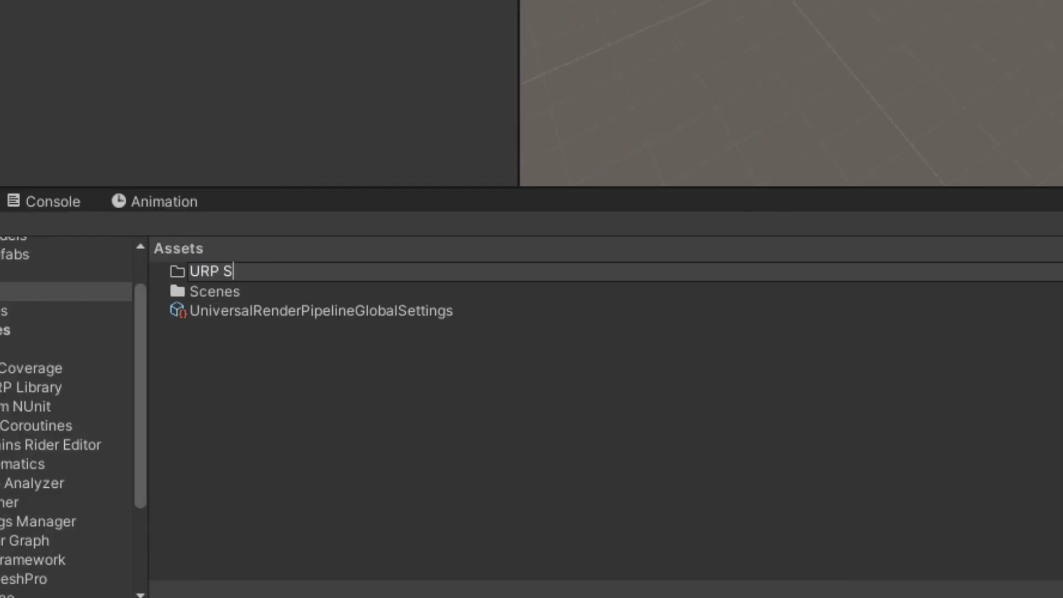
{"action": "type", "text": "ettings"}
{"action": "key", "text": "Return"}
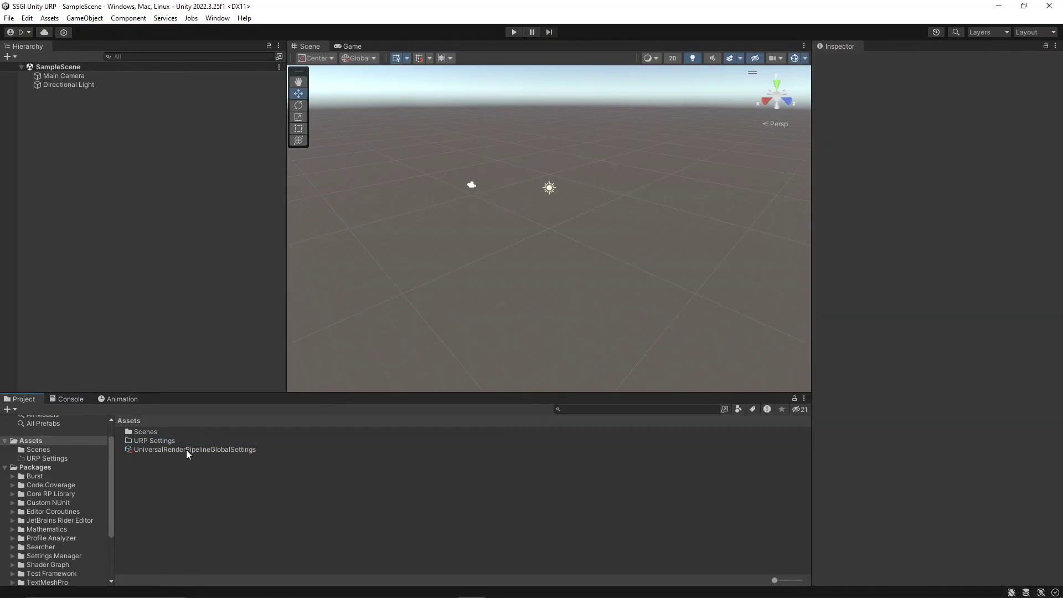
{"action": "left_click_drag", "start_coordinate": [186, 449], "coordinate": [174, 441]}
{"action": "double_click", "coordinate": [174, 443]}
Create a URP pipeline asset named Default inside the URP Settings folder
{"action": "left_click", "coordinate": [180, 450]}
{"action": "right_click", "coordinate": [217, 449]}
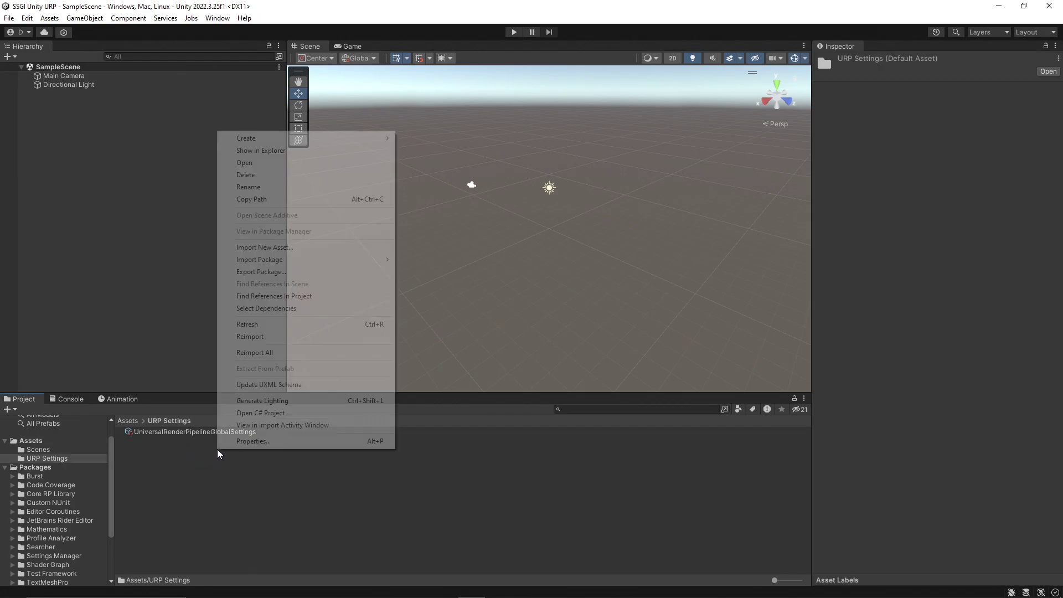
{"action": "mouse_move", "coordinate": [307, 139]}
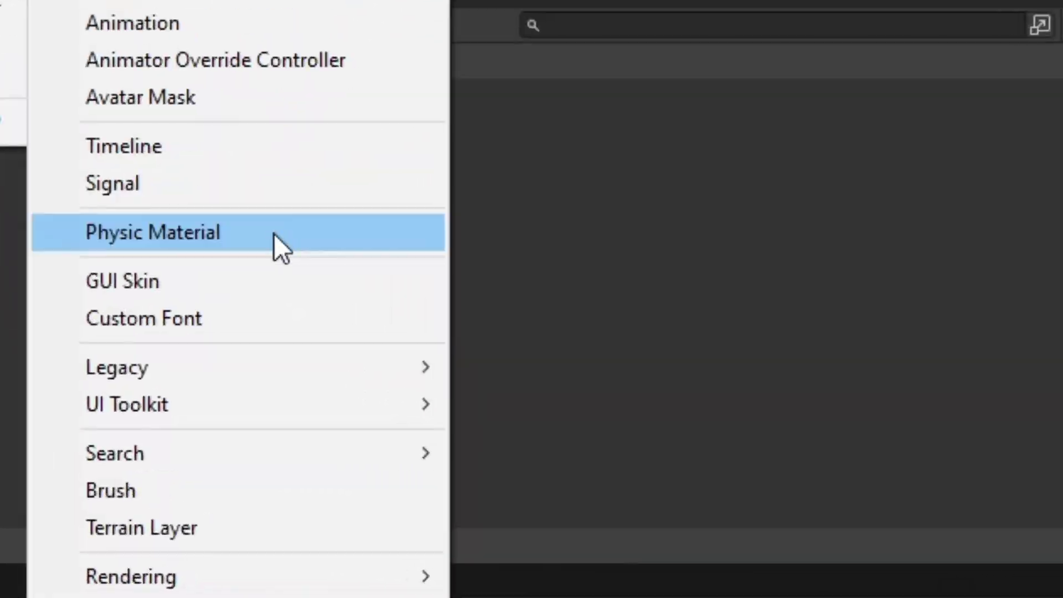
{"action": "mouse_move", "coordinate": [449, 589]}
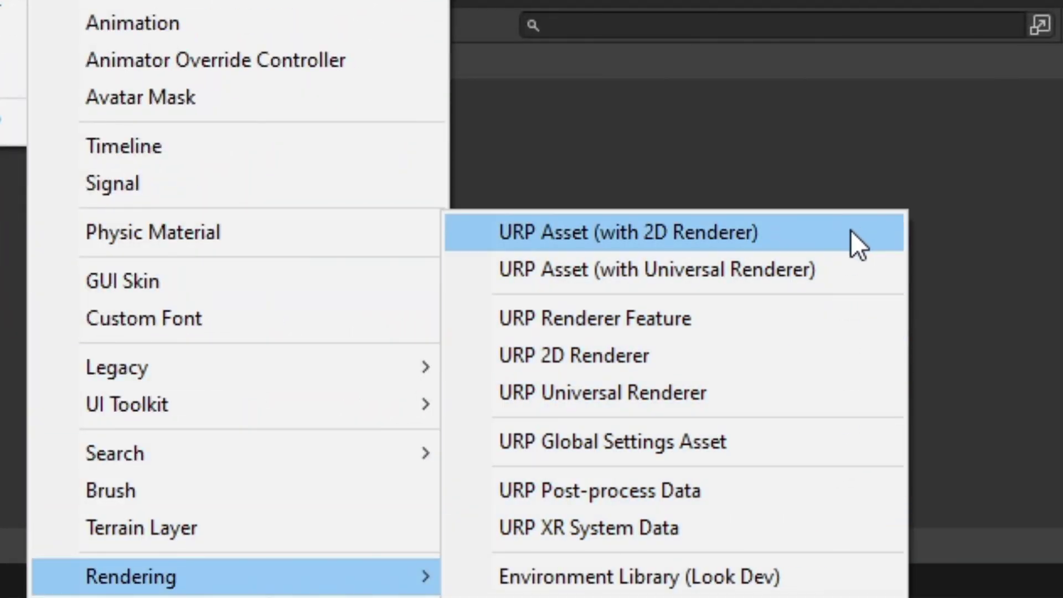
{"action": "left_click", "coordinate": [831, 269]}
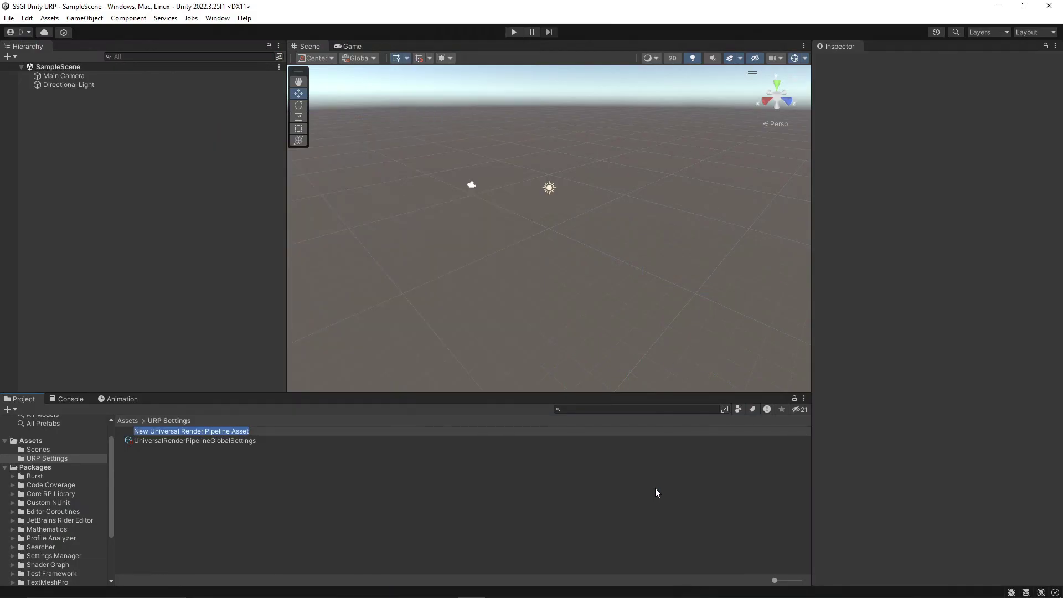
{"action": "key", "text": "BackSpace"}
{"action": "type", "text": "lt"}
{"action": "key", "text": "Return"}
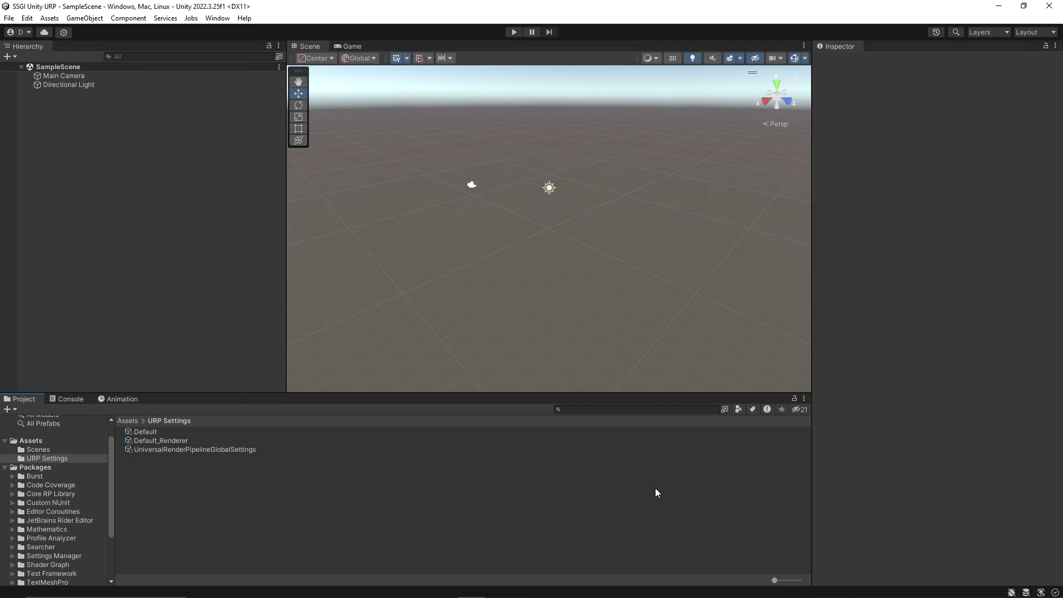
{"action": "left_click", "coordinate": [26, 18]}
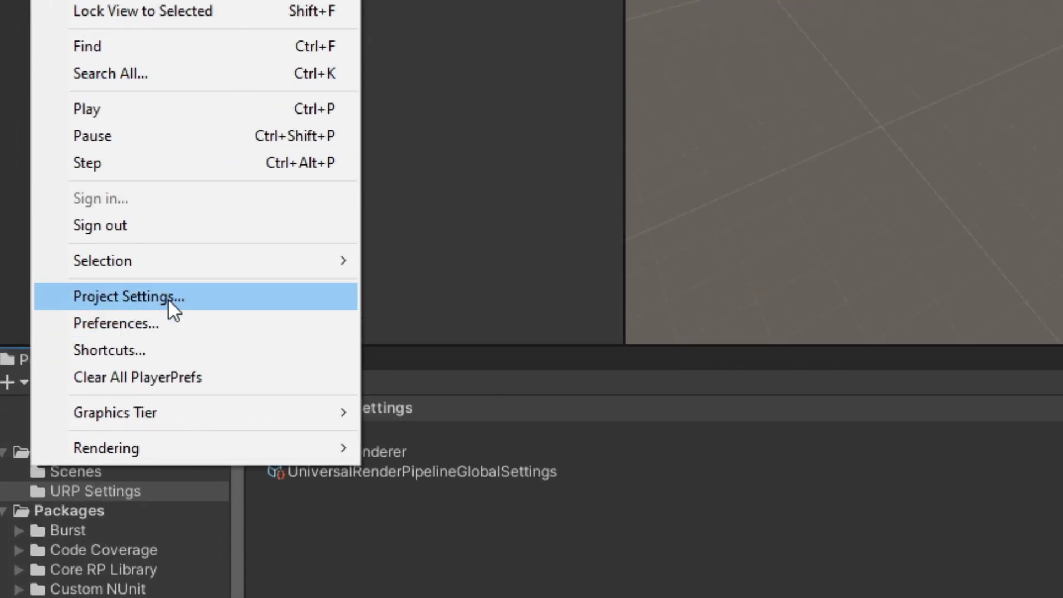
Set the Graphics Scriptable Render Pipeline Settings to the Default URP asset
{"action": "left_click", "coordinate": [167, 298]}
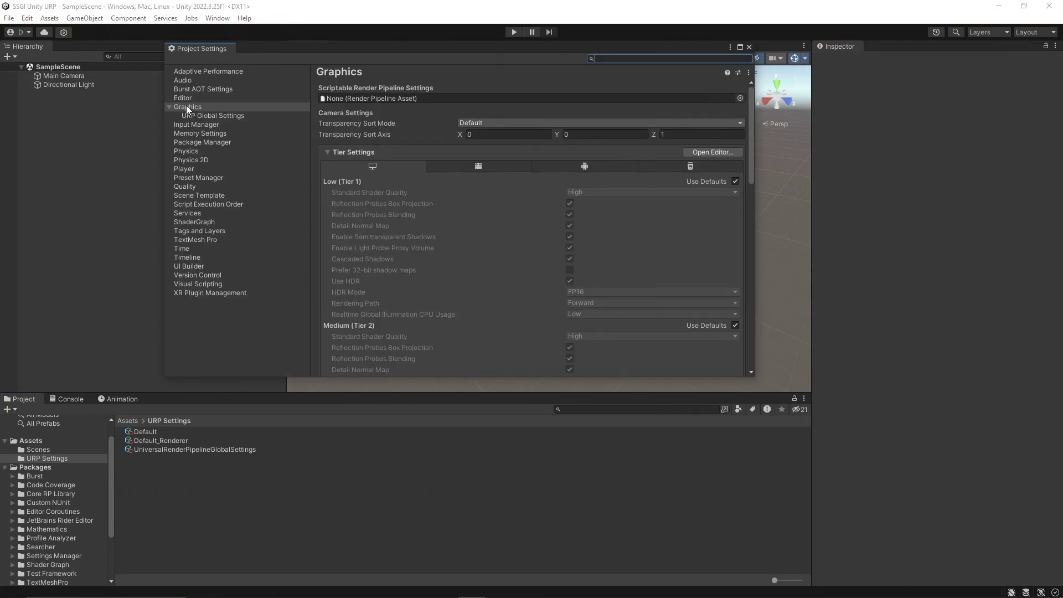
{"action": "left_click", "coordinate": [187, 106]}
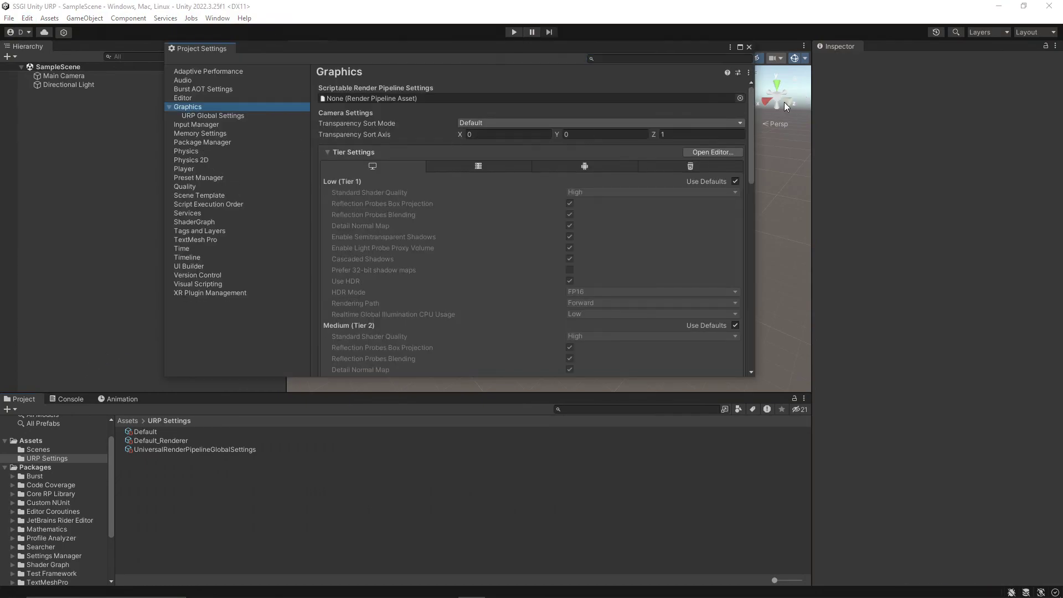
{"action": "left_click", "coordinate": [740, 98]}
{"action": "left_click", "coordinate": [811, 145]}
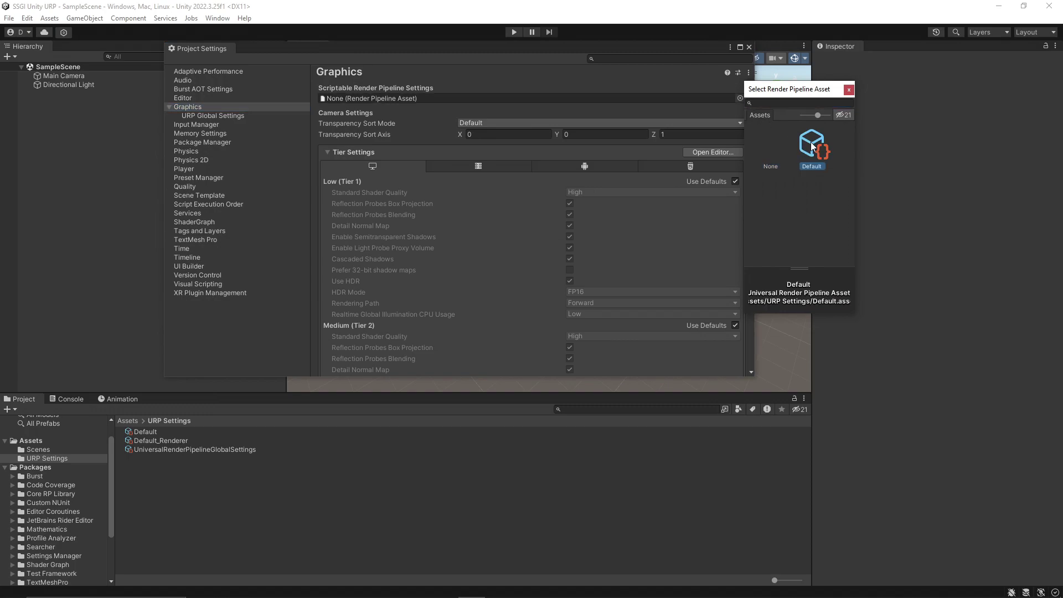
{"action": "left_click", "coordinate": [558, 328]}
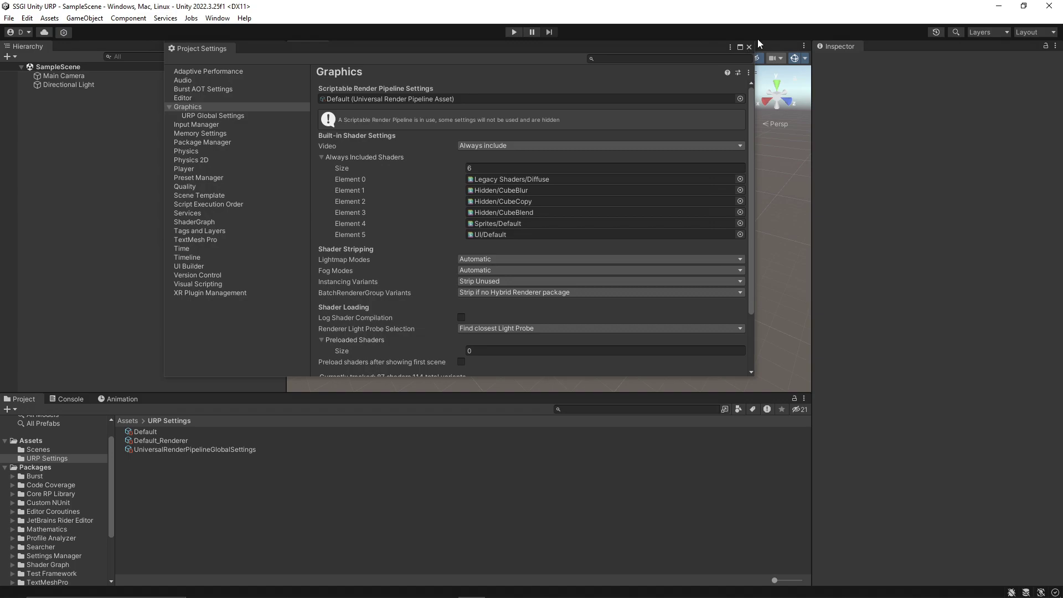
{"action": "left_click", "coordinate": [748, 48]}
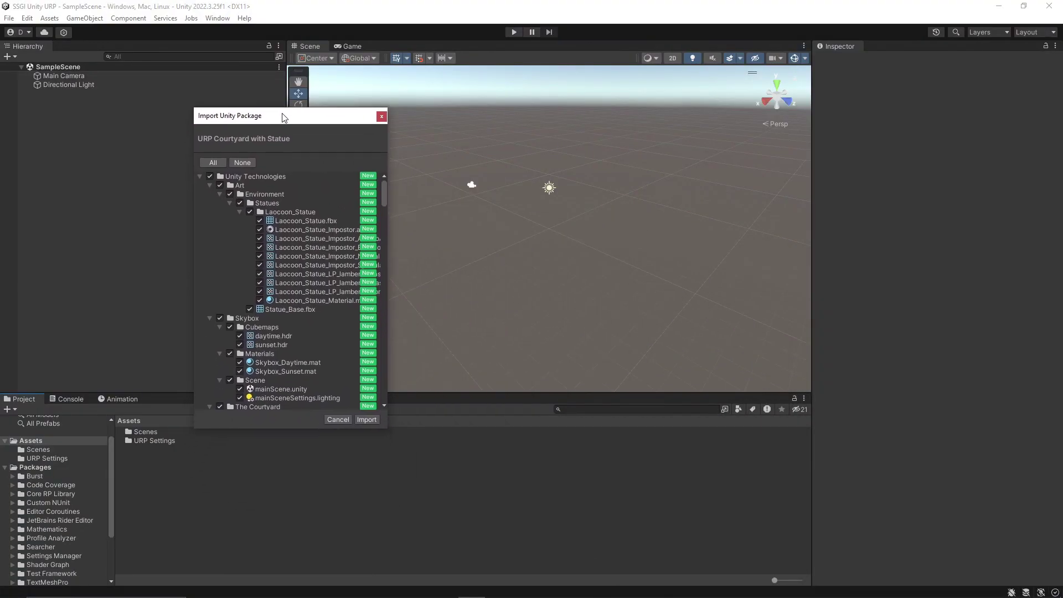
{"action": "left_click_drag", "start_coordinate": [283, 117], "coordinate": [303, 105]}
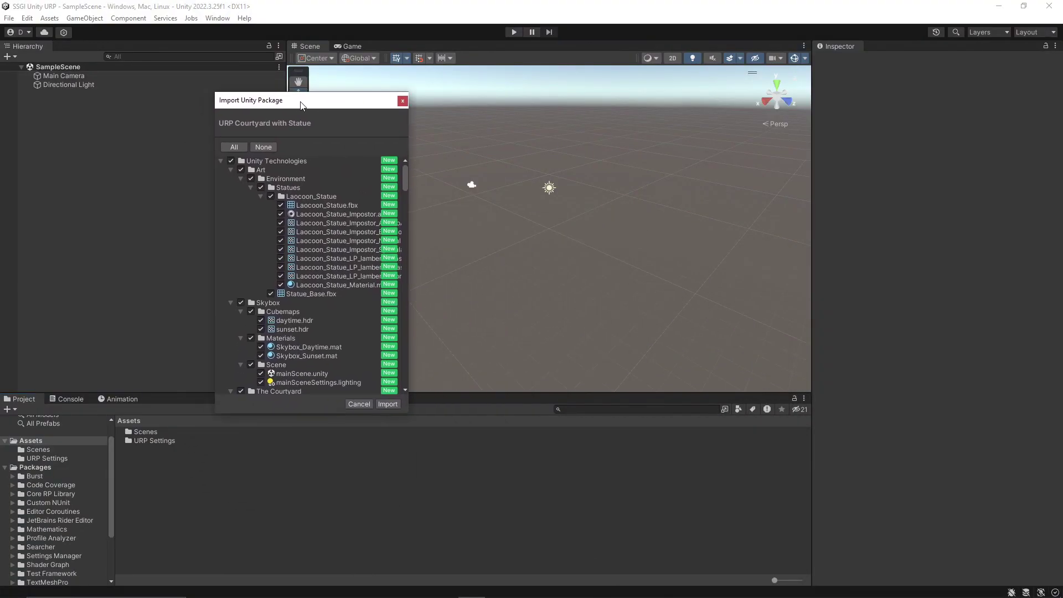
Import the Courtyard package and open the scene from Unity Technologies > The Courtyard > Scene
{"action": "left_click", "coordinate": [396, 404]}
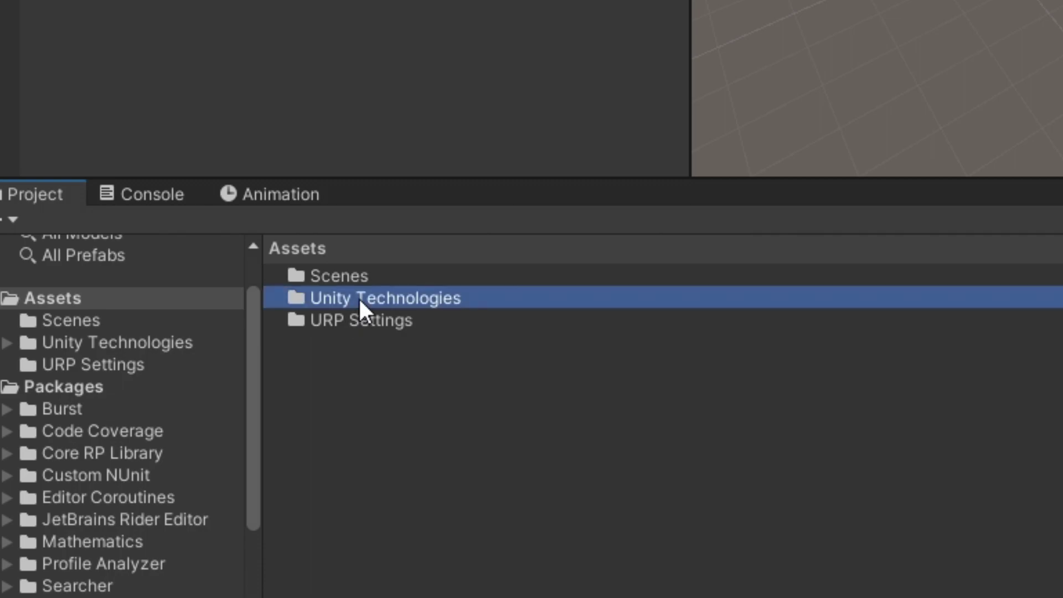
{"action": "double_click", "coordinate": [357, 296]}
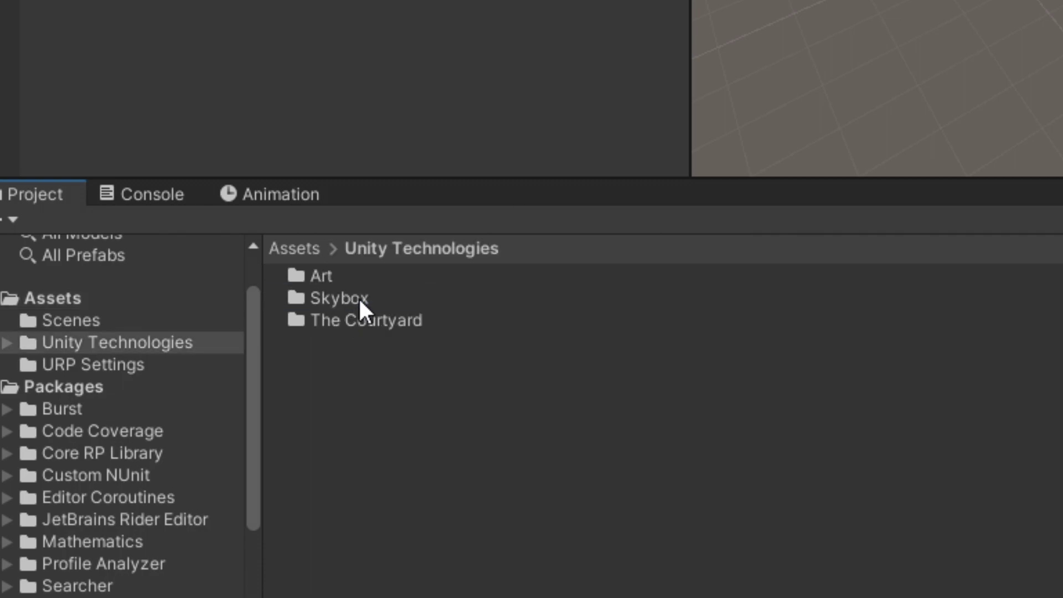
{"action": "double_click", "coordinate": [330, 321]}
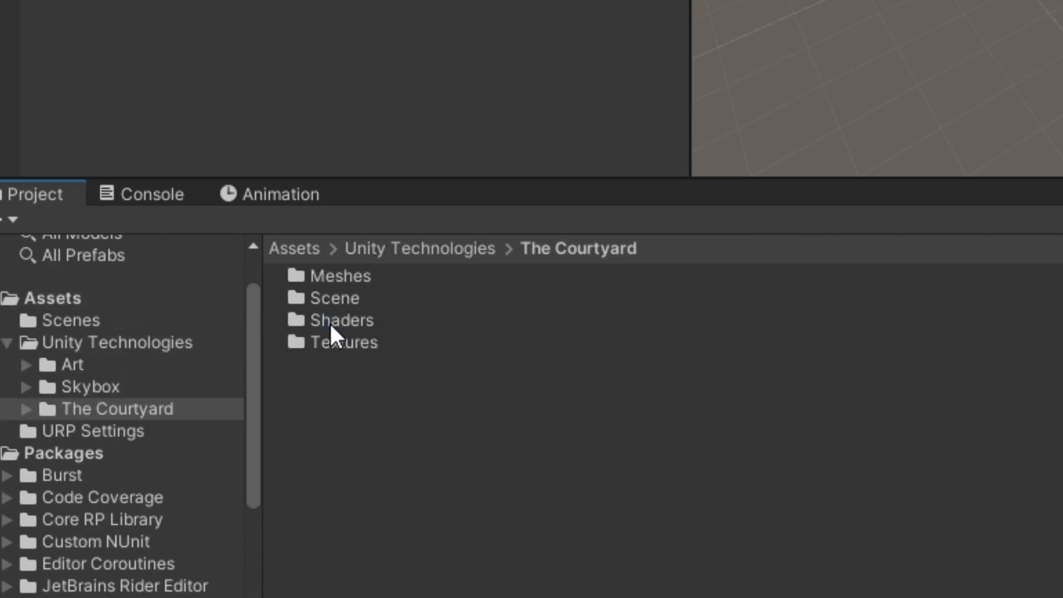
{"action": "double_click", "coordinate": [356, 302]}
{"action": "left_click", "coordinate": [352, 279]}
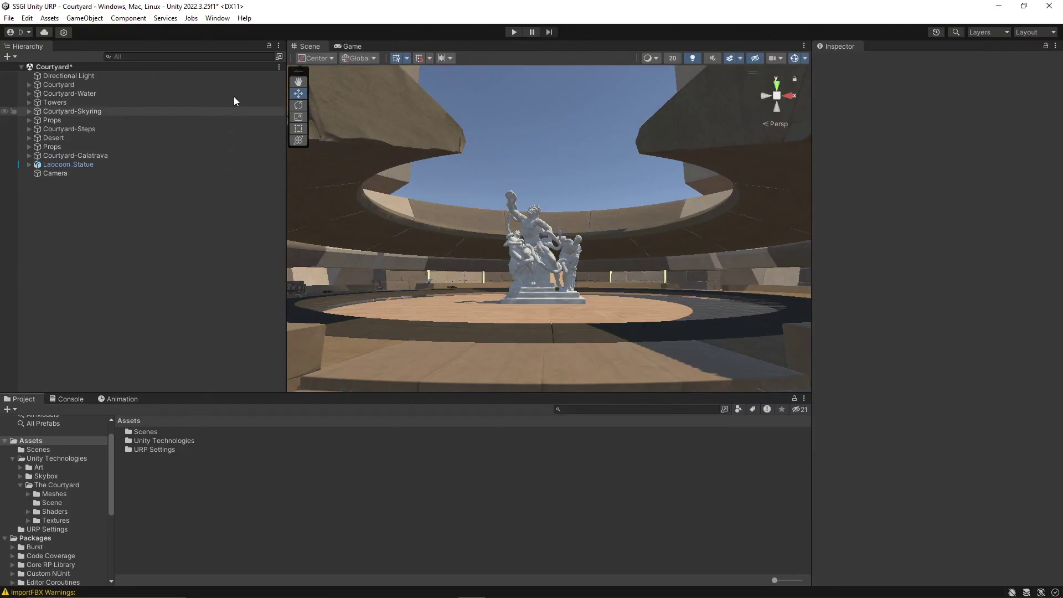
{"action": "left_click", "coordinate": [213, 18]}
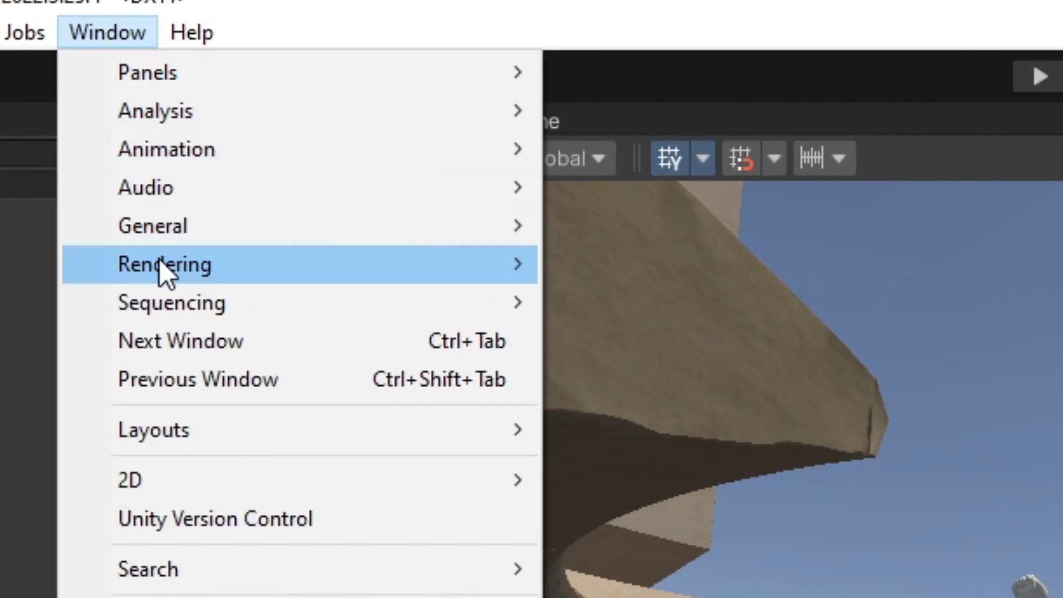
In Lighting > Environment, use Skybox_Sunset as the skybox and set Intensity Multiplier to 0
{"action": "mouse_move", "coordinate": [262, 93]}
{"action": "left_click", "coordinate": [792, 264]}
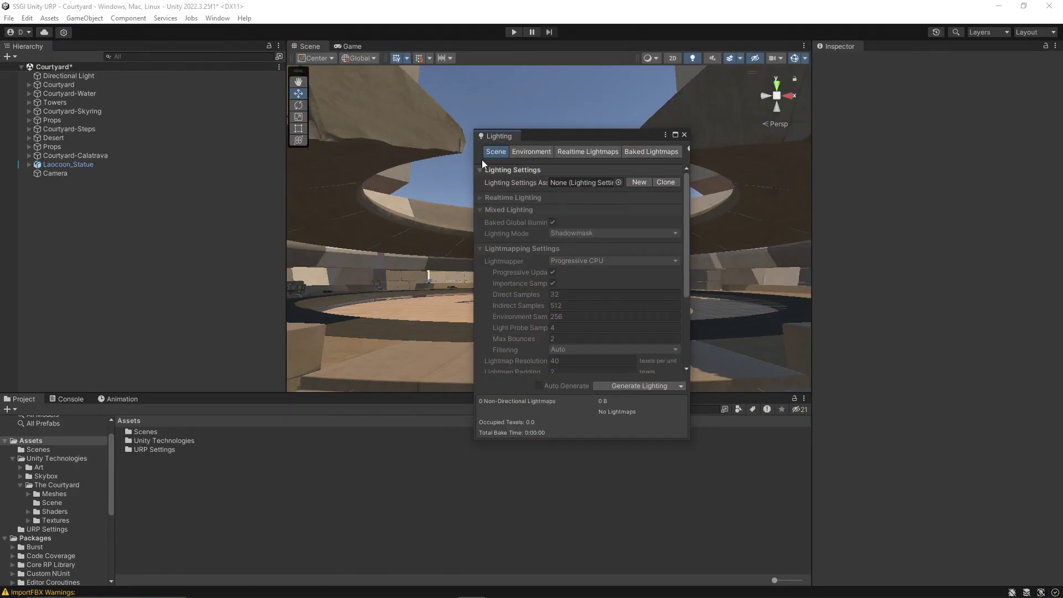
{"action": "left_click", "coordinate": [543, 151]}
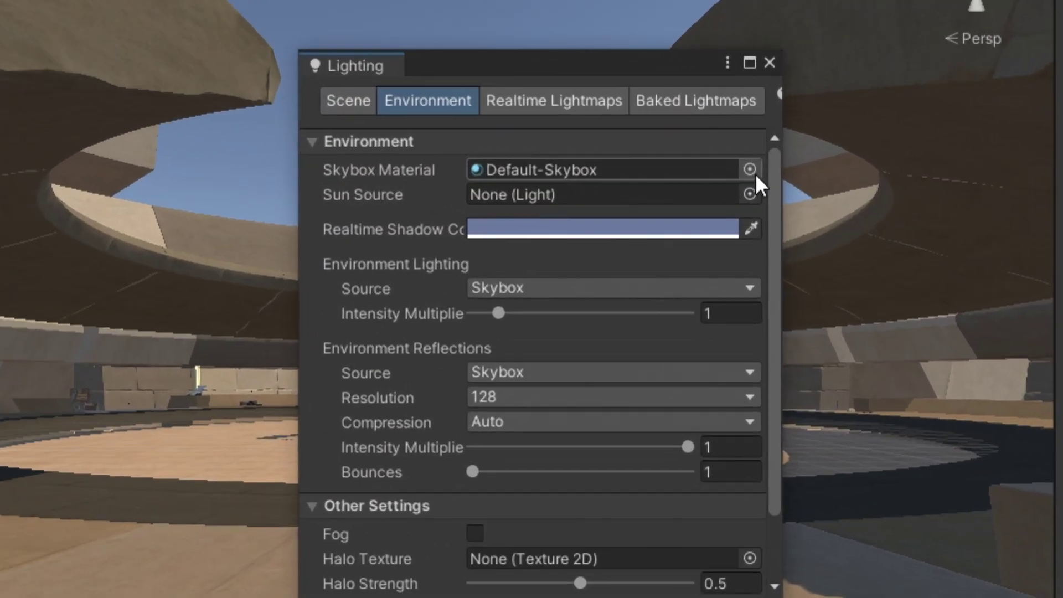
{"action": "left_click", "coordinate": [675, 182]}
{"action": "type", "text": "sun"}
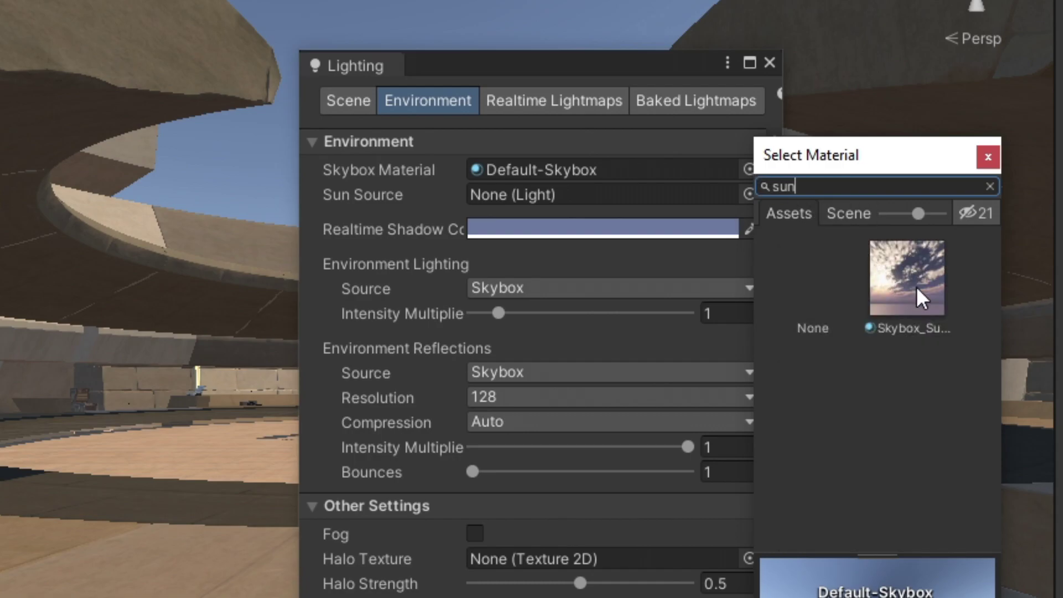
{"action": "double_click", "coordinate": [915, 287]}
{"action": "mouse_move", "coordinate": [590, 135]}
{"action": "left_mouse_down"}
{"action": "mouse_move", "coordinate": [796, 128]}
{"action": "mouse_move", "coordinate": [905, 98]}
{"action": "left_mouse_up"}
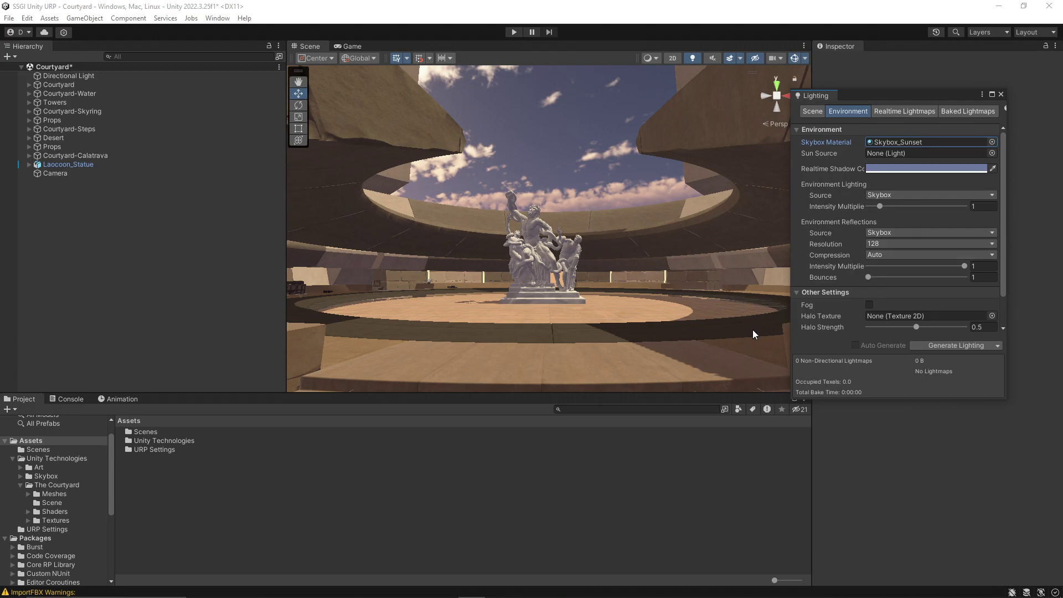
{"action": "left_click", "coordinate": [983, 206]}
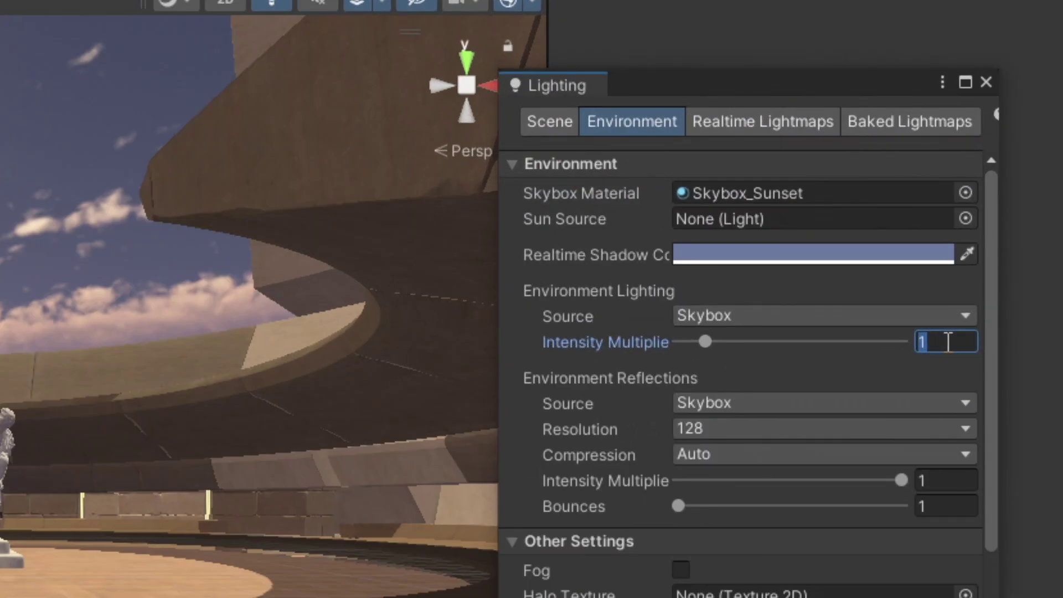
{"action": "type", "text": "0"}
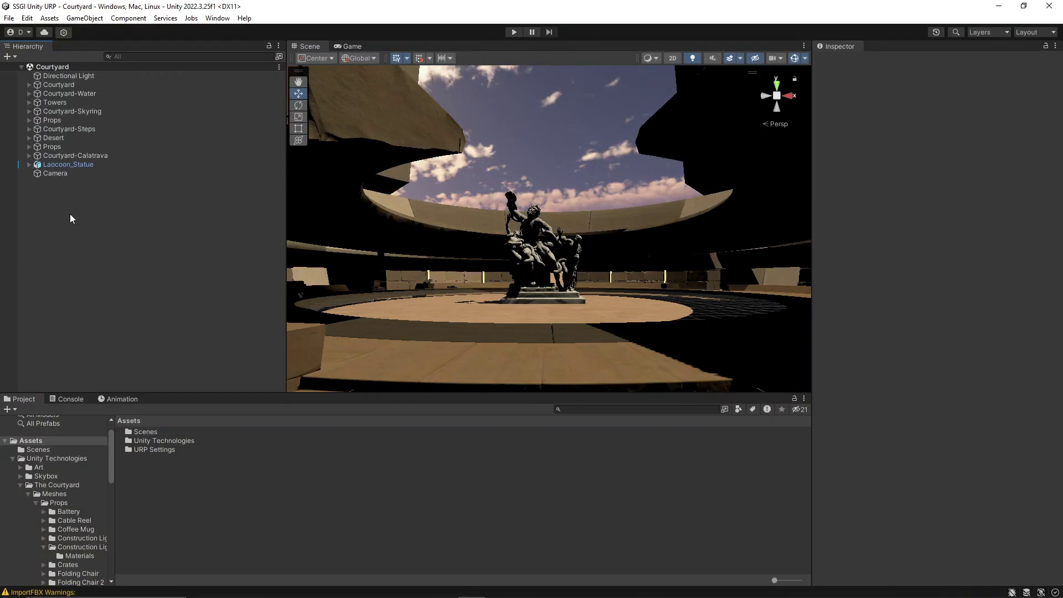
{"action": "left_click", "coordinate": [54, 173]}
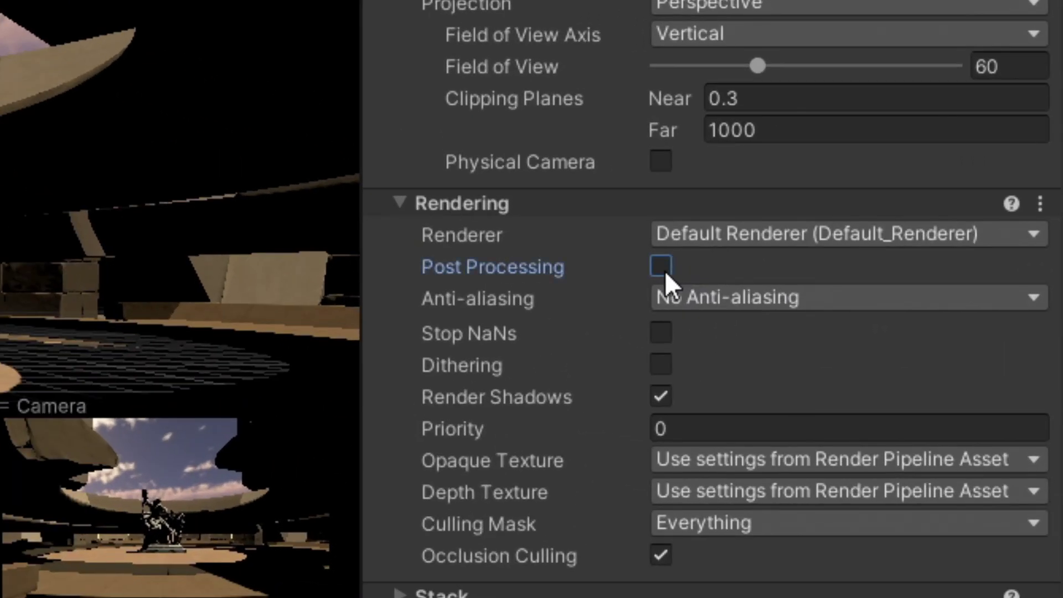
Enable Post Processing on the Camera with TAA anti-aliasing
{"action": "left_click", "coordinate": [665, 271]}
{"action": "left_click", "coordinate": [680, 307]}
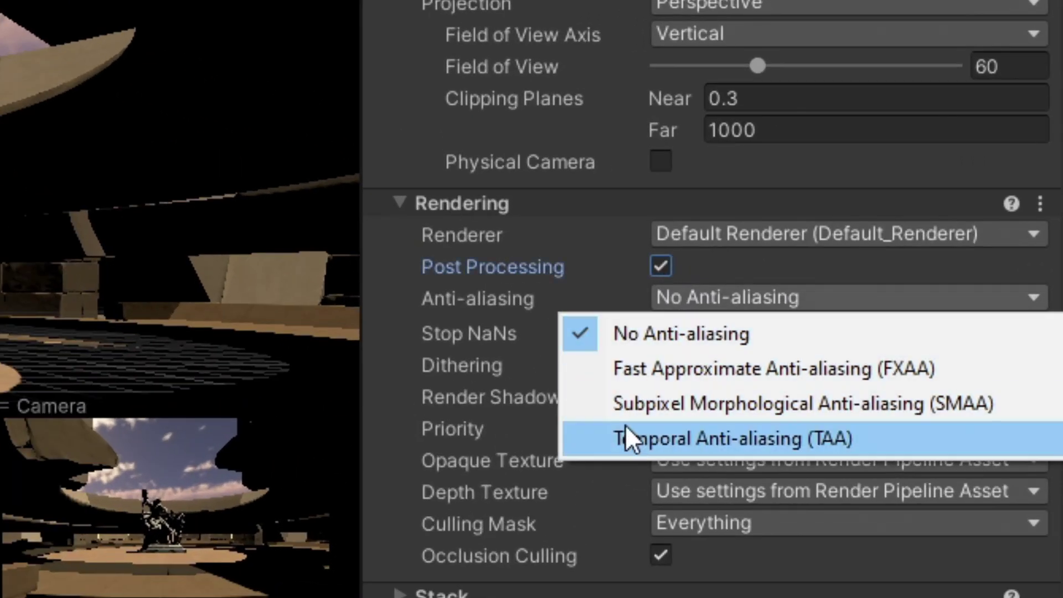
{"action": "left_click", "coordinate": [626, 427]}
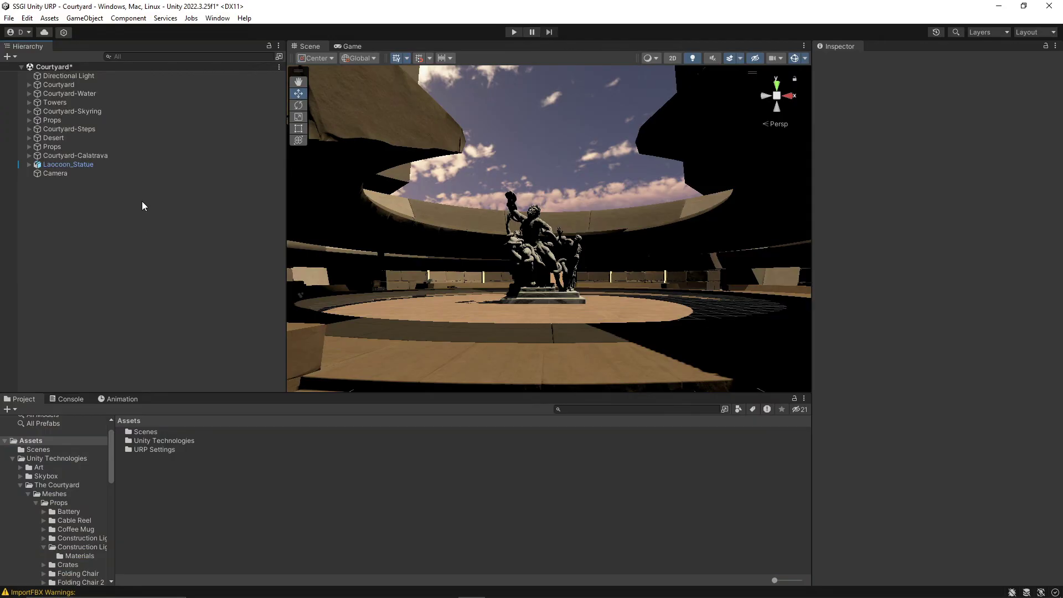
Add a Global Volume to the scene and give it a new profile
{"action": "right_click", "coordinate": [141, 191]}
{"action": "mouse_move", "coordinate": [173, 450]}
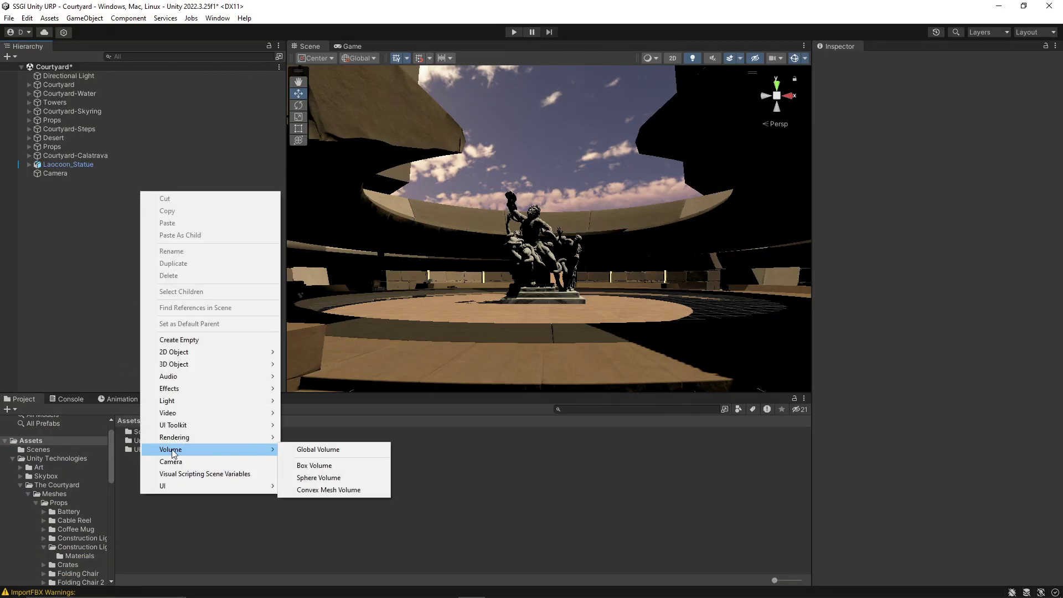
{"action": "left_click", "coordinate": [318, 449]}
{"action": "left_click", "coordinate": [964, 332]}
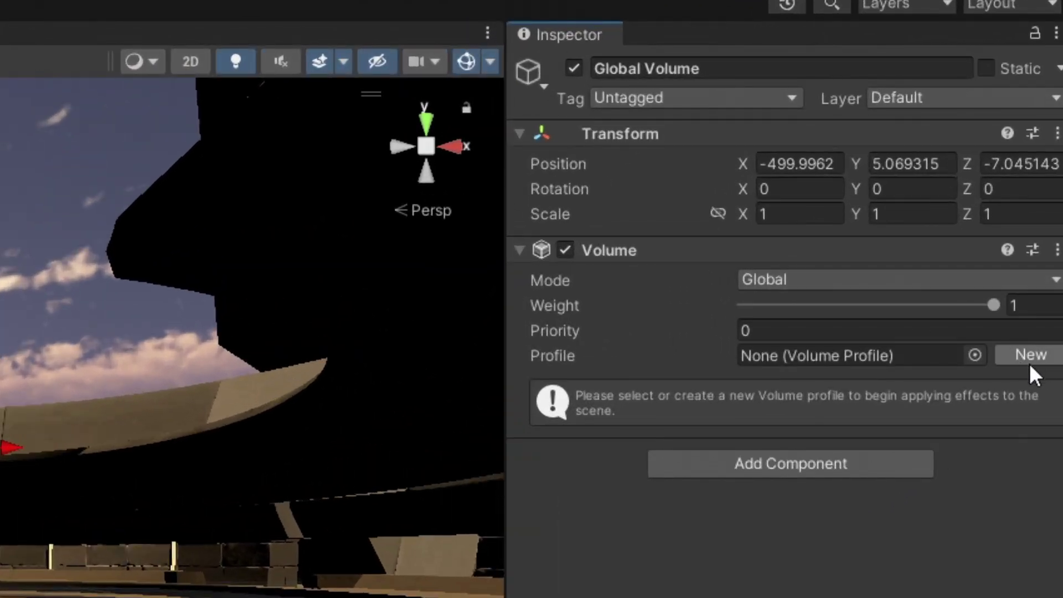
{"action": "left_click", "coordinate": [1029, 364]}
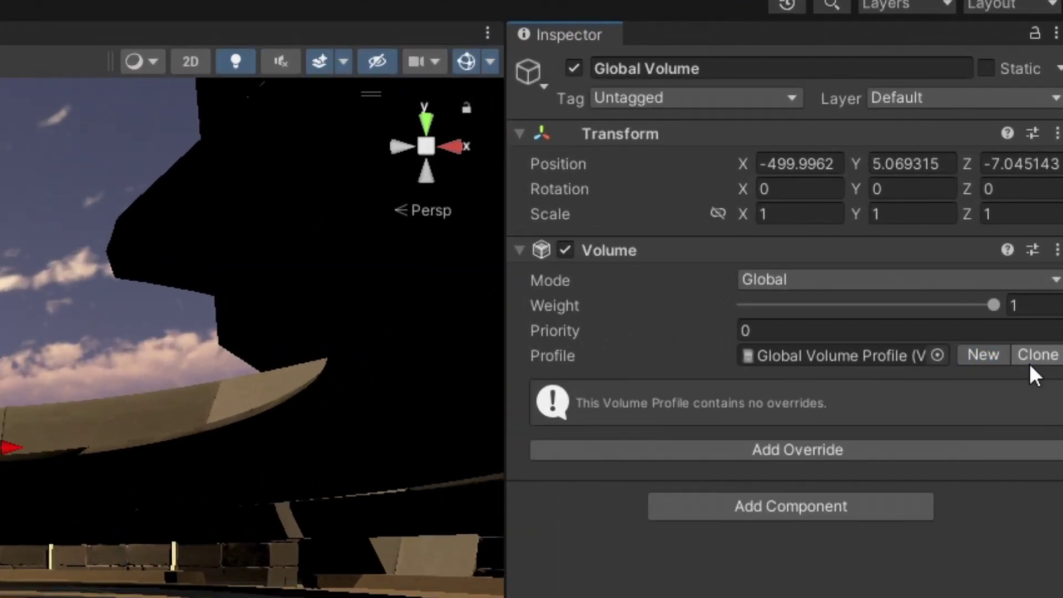
Name User Layer 6 'Post Process Volume'
{"action": "left_click", "coordinate": [922, 98]}
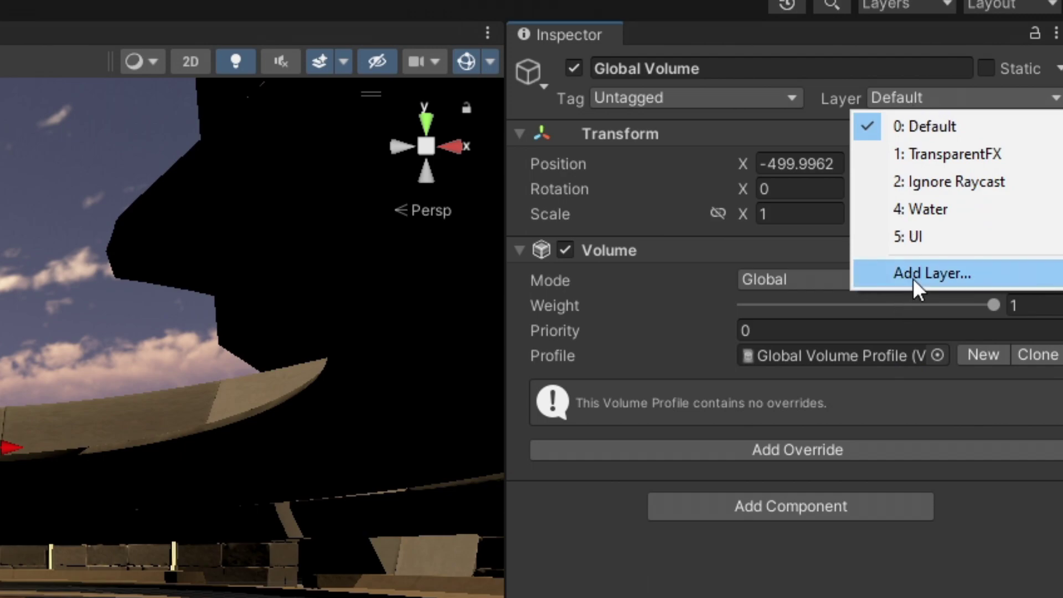
{"action": "left_click", "coordinate": [912, 275]}
{"action": "left_click", "coordinate": [833, 367]}
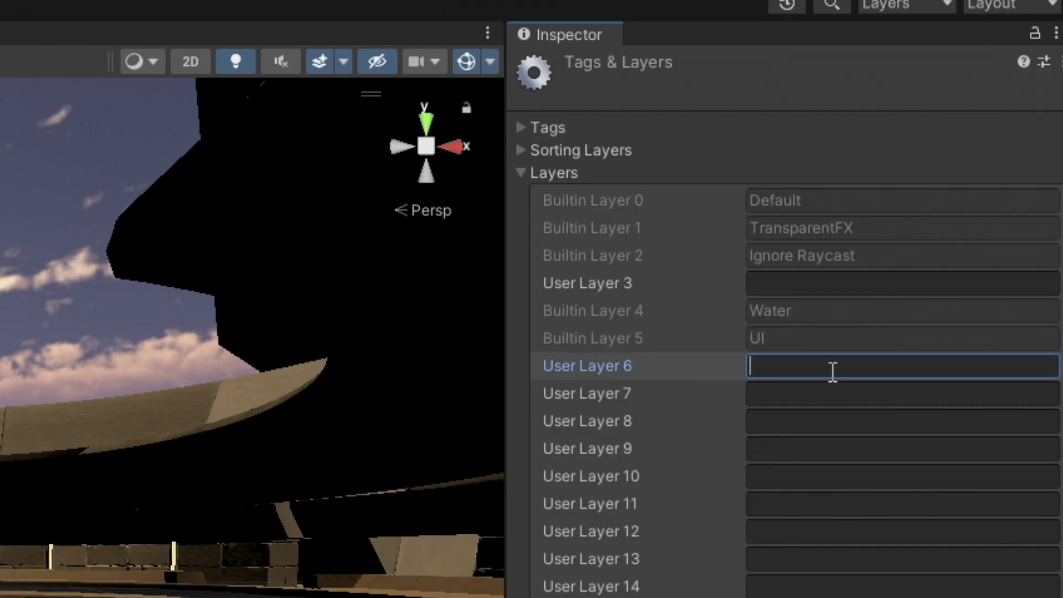
{"action": "type", "text": "Post Process Volu"}
{"action": "type", "text": "me"}
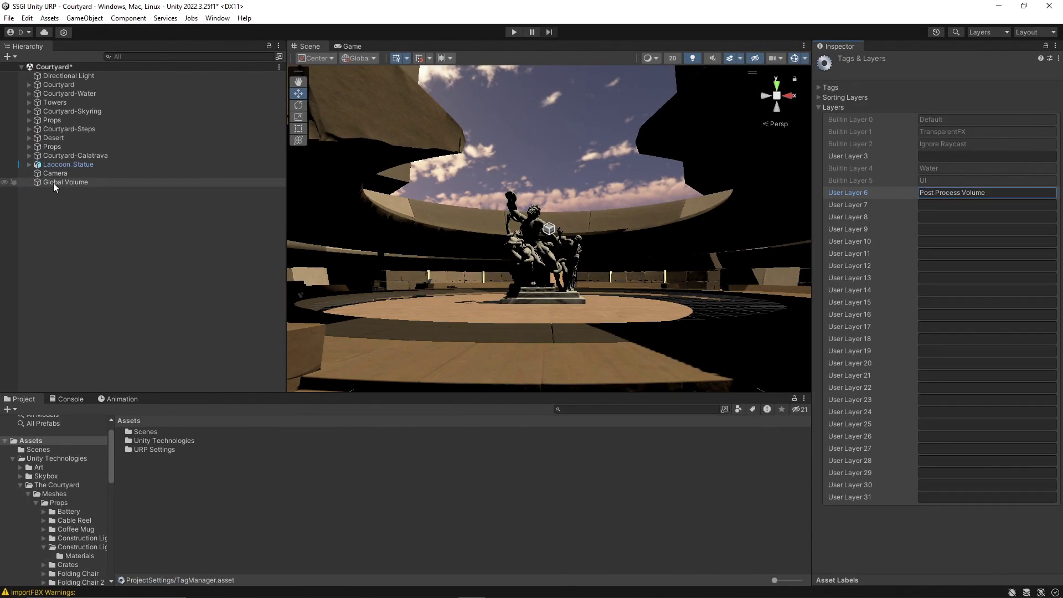
Assign the Global Volume to the Post Process Volume layer
{"action": "left_click", "coordinate": [53, 183]}
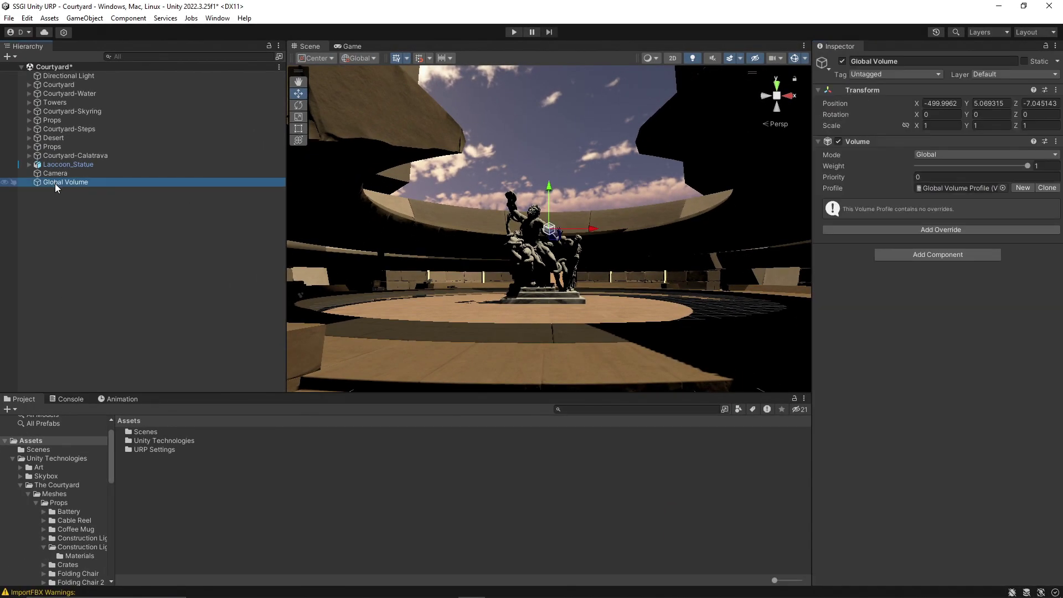
{"action": "left_click", "coordinate": [1041, 77]}
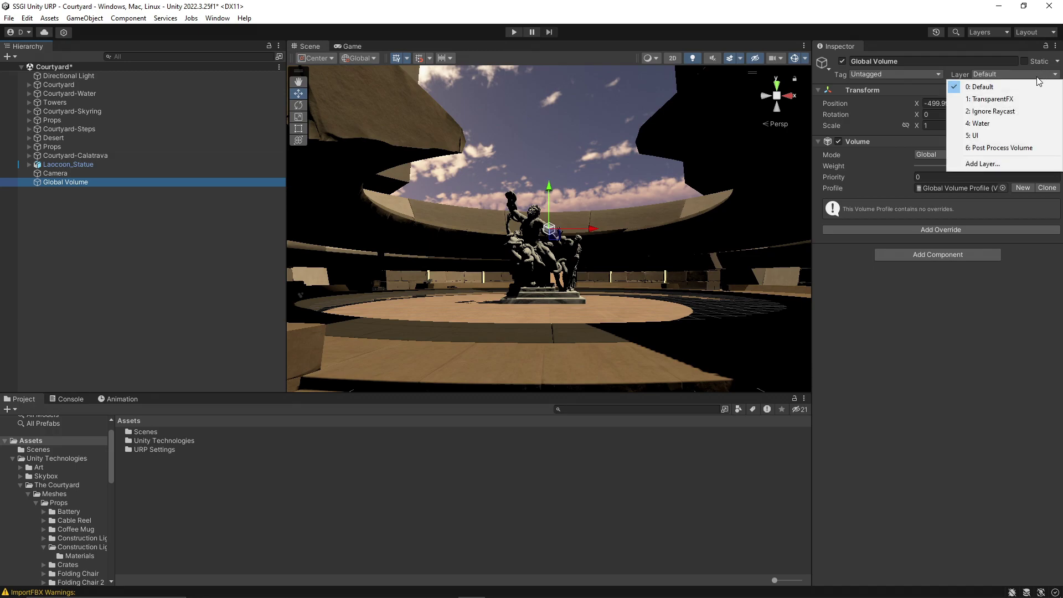
{"action": "left_click", "coordinate": [990, 148]}
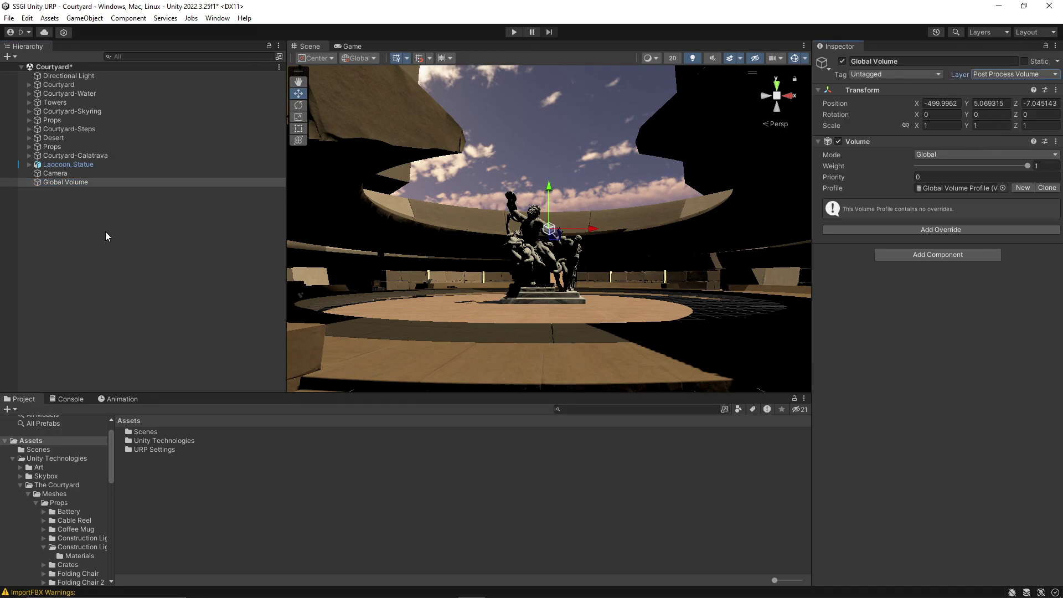
{"action": "left_click", "coordinate": [49, 174]}
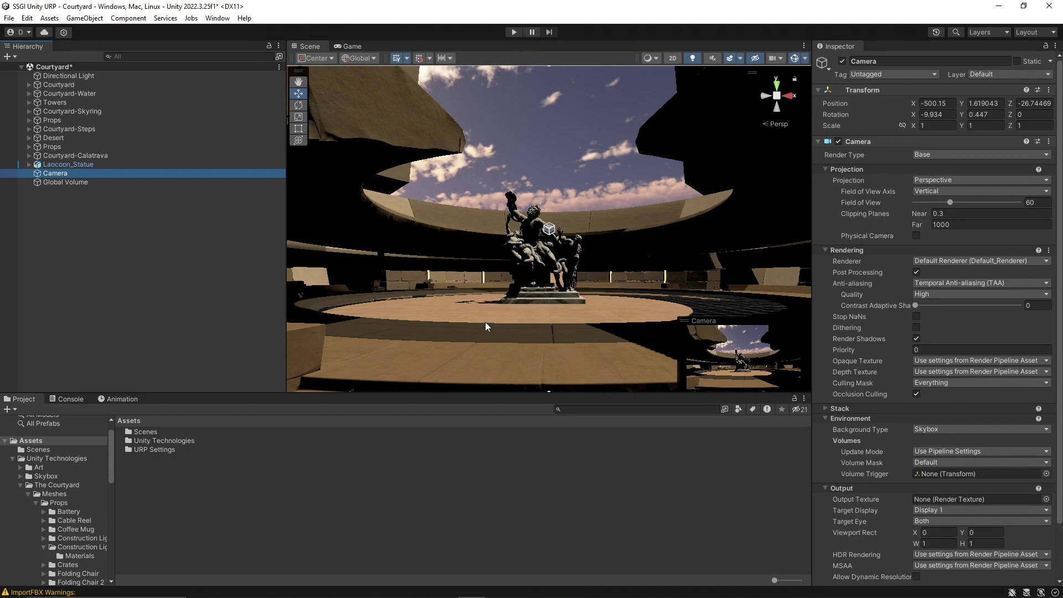
Tick Post Process Volume in the Camera's Volume Mask alongside Default
{"action": "left_click", "coordinate": [941, 462]}
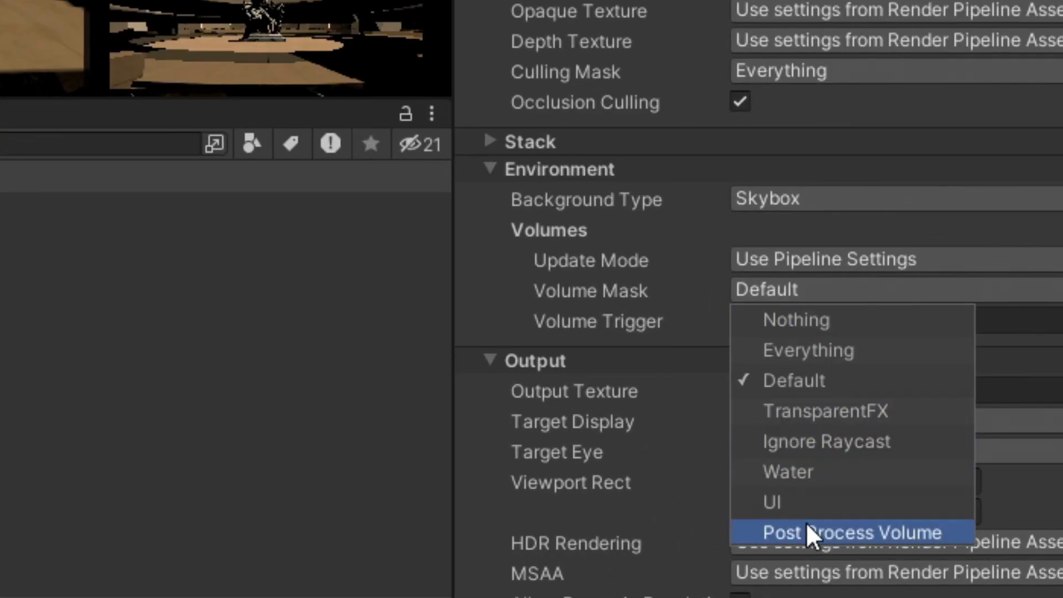
{"action": "left_click", "coordinate": [806, 524]}
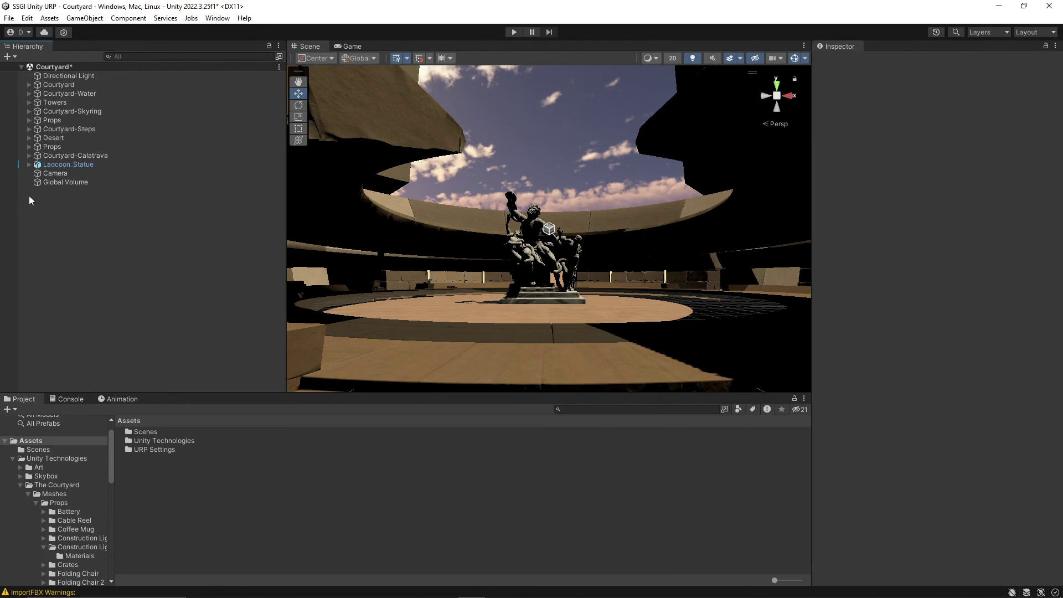
{"action": "left_click", "coordinate": [46, 182]}
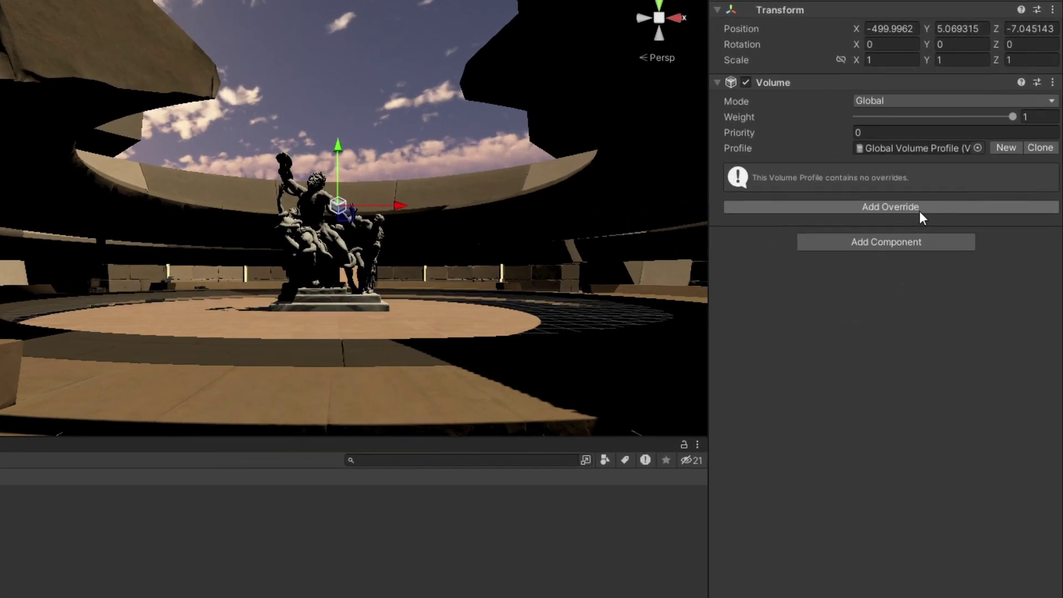
Add a Tonemapping override with Mode set to ACES to the volume profile
{"action": "left_click", "coordinate": [960, 231]}
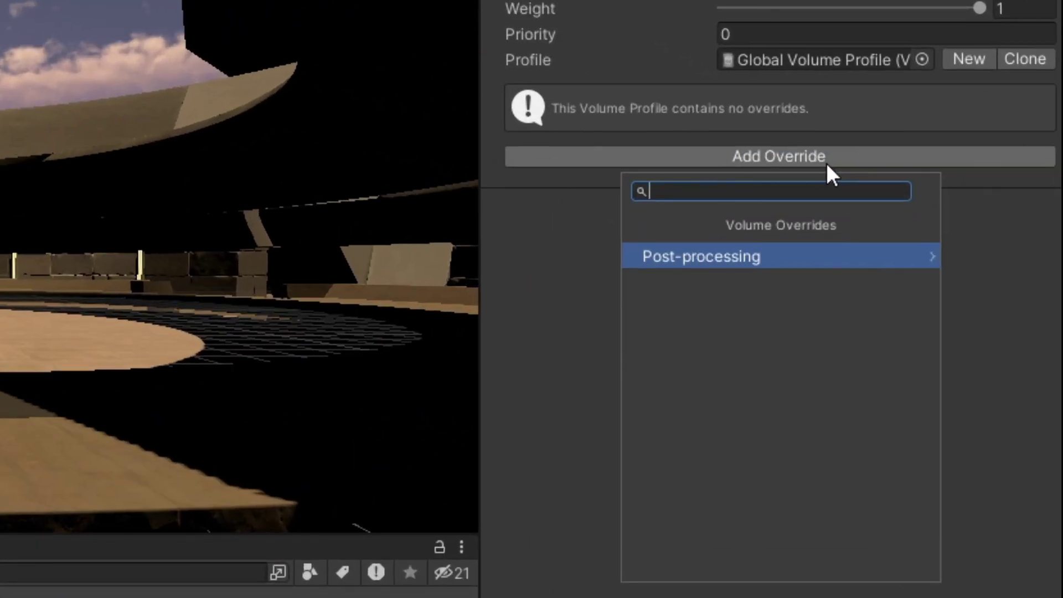
{"action": "left_click", "coordinate": [934, 273]}
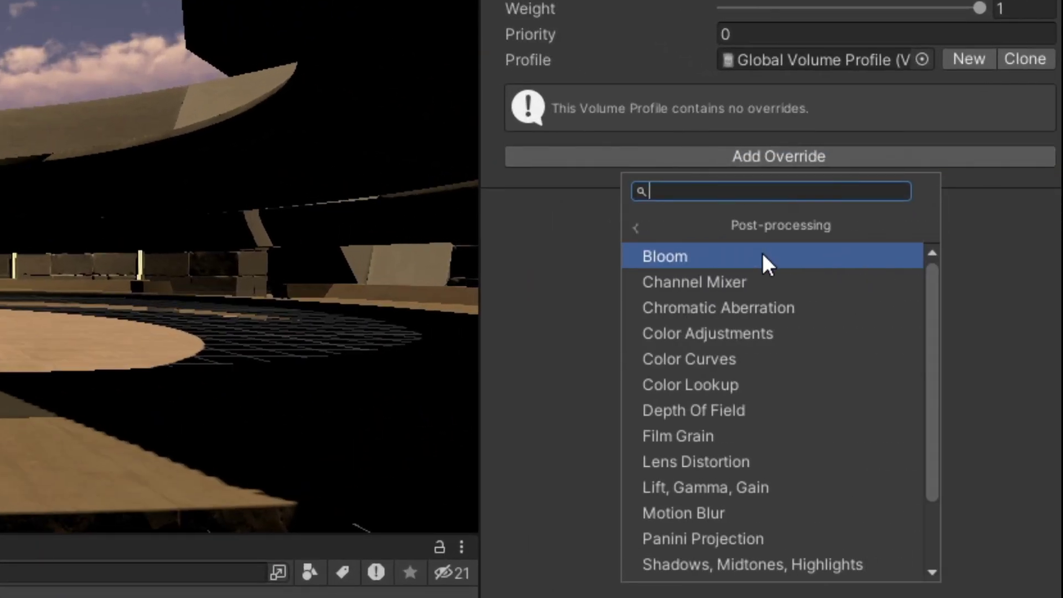
{"action": "scroll", "coordinate": [753, 288], "scroll_direction": "down", "scroll_amount": 3}
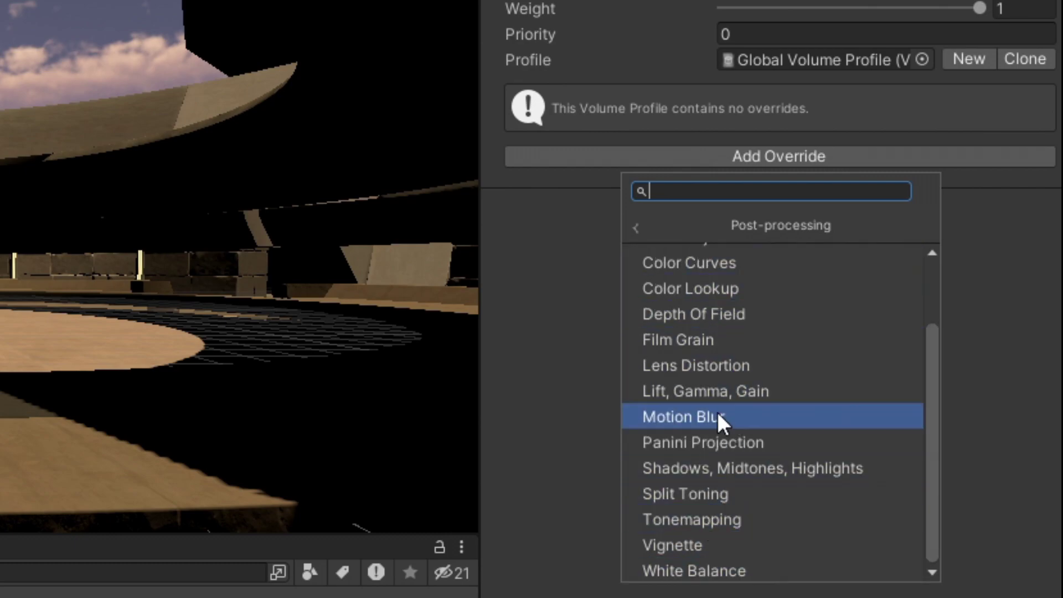
{"action": "left_click", "coordinate": [697, 517]}
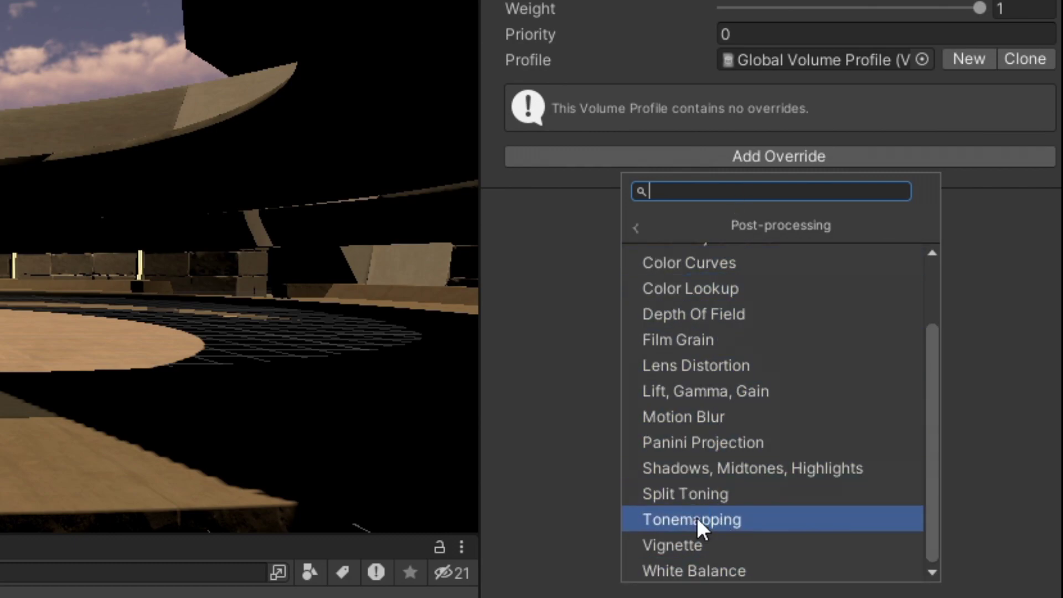
{"action": "left_click", "coordinate": [534, 136]}
{"action": "left_click", "coordinate": [873, 138]}
{"action": "left_click", "coordinate": [818, 222]}
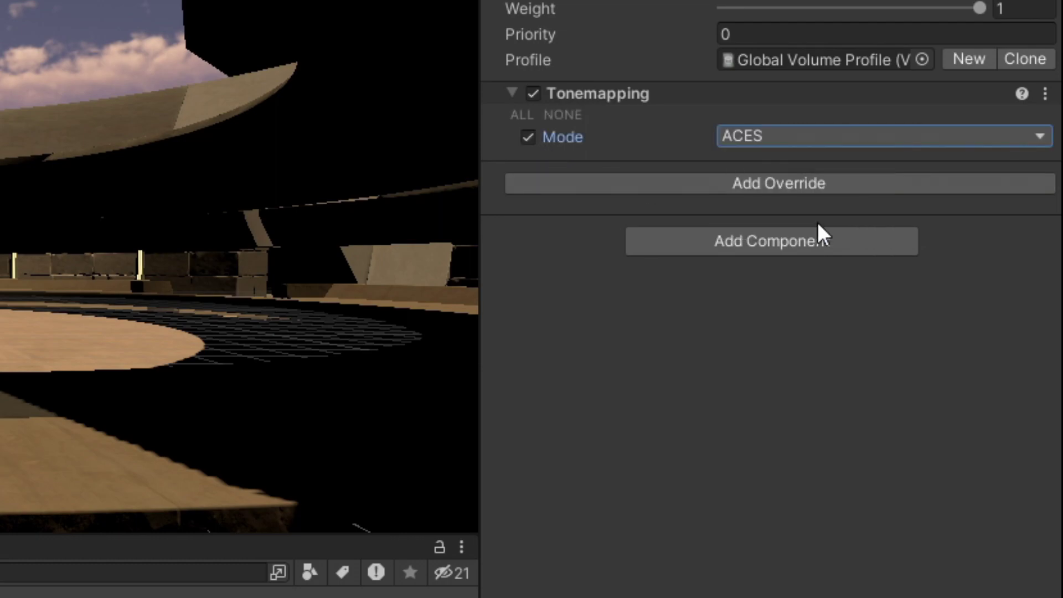
Preview the tonemapped courtyard in the Game view
{"action": "left_click", "coordinate": [214, 278]}
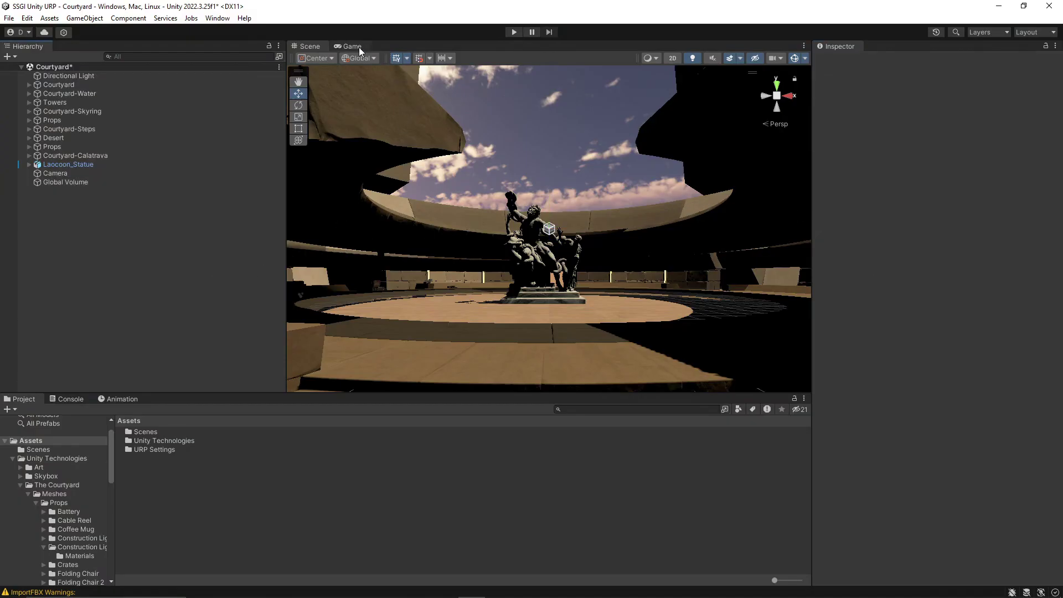
{"action": "left_click", "coordinate": [359, 47]}
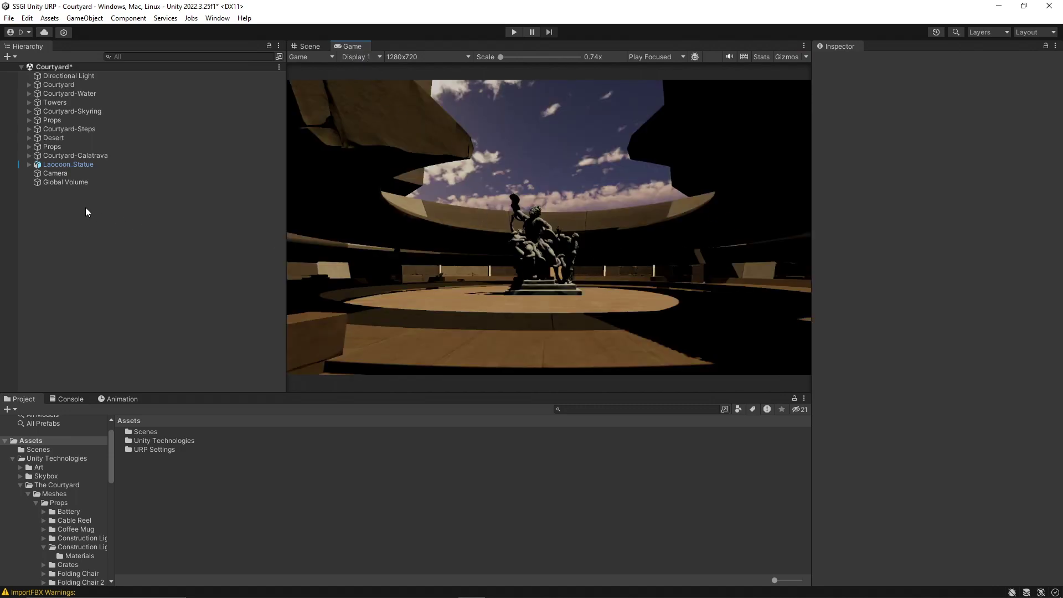
{"action": "left_click", "coordinate": [113, 183]}
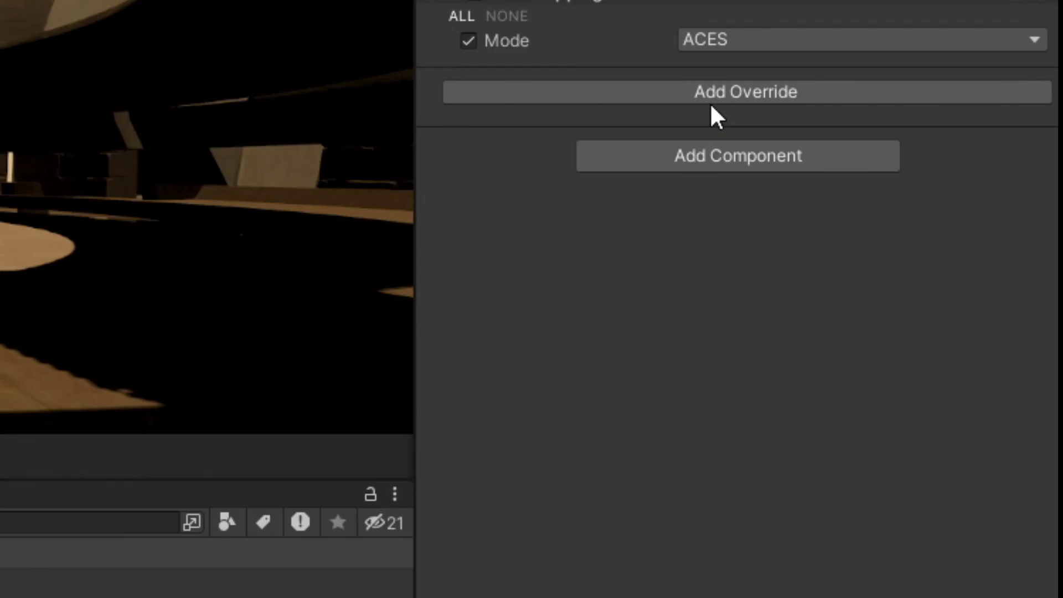
Add a Vignette override with all properties enabled and Intensity 0.27
{"action": "left_click", "coordinate": [713, 99]}
{"action": "left_click", "coordinate": [676, 198]}
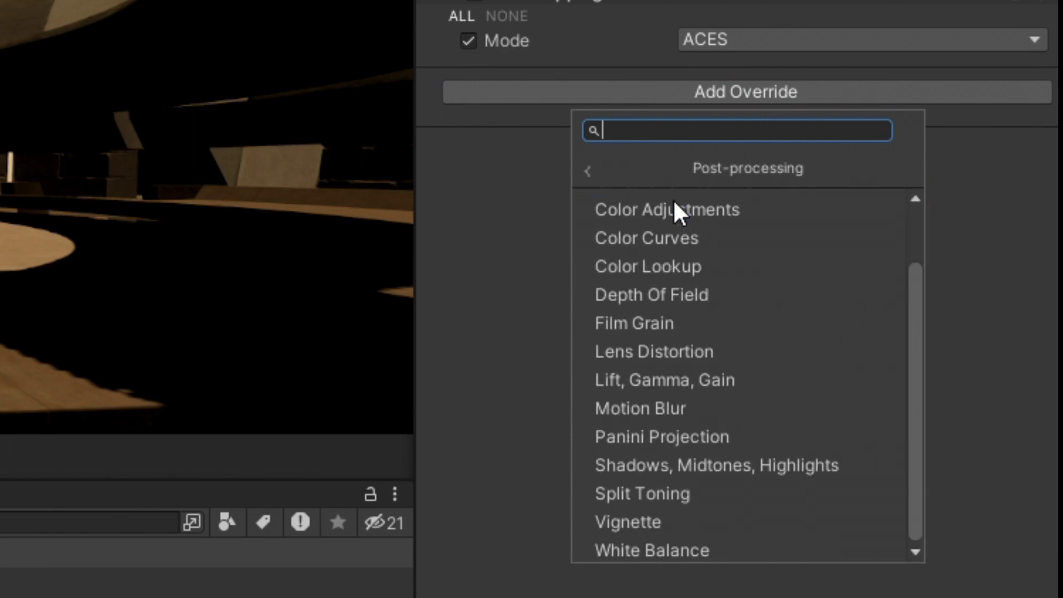
{"action": "left_click", "coordinate": [637, 520]}
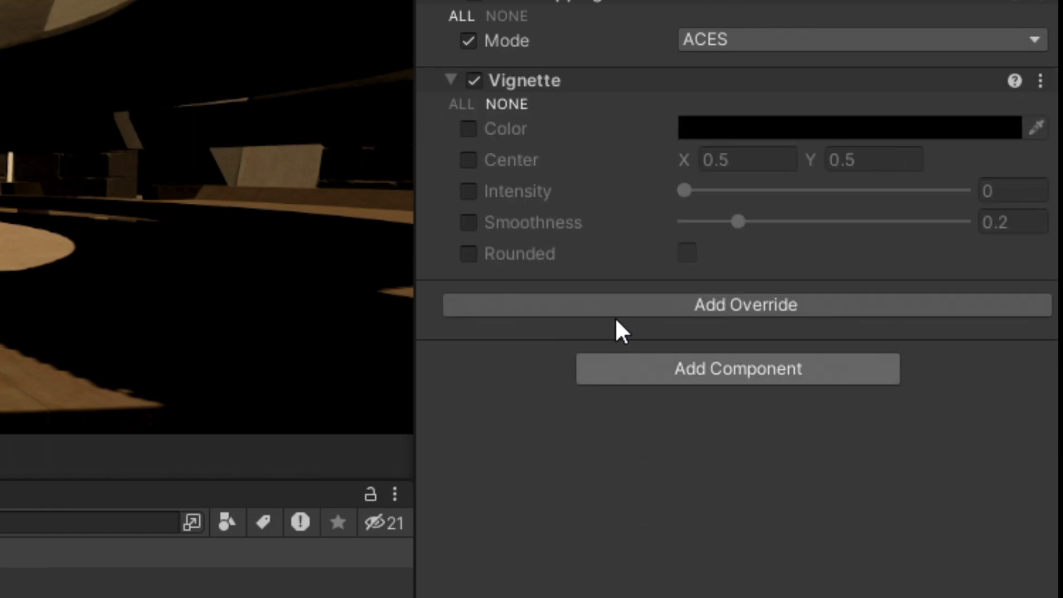
{"action": "left_click", "coordinate": [463, 103]}
{"action": "left_click_drag", "start_coordinate": [684, 190], "coordinate": [697, 190]}
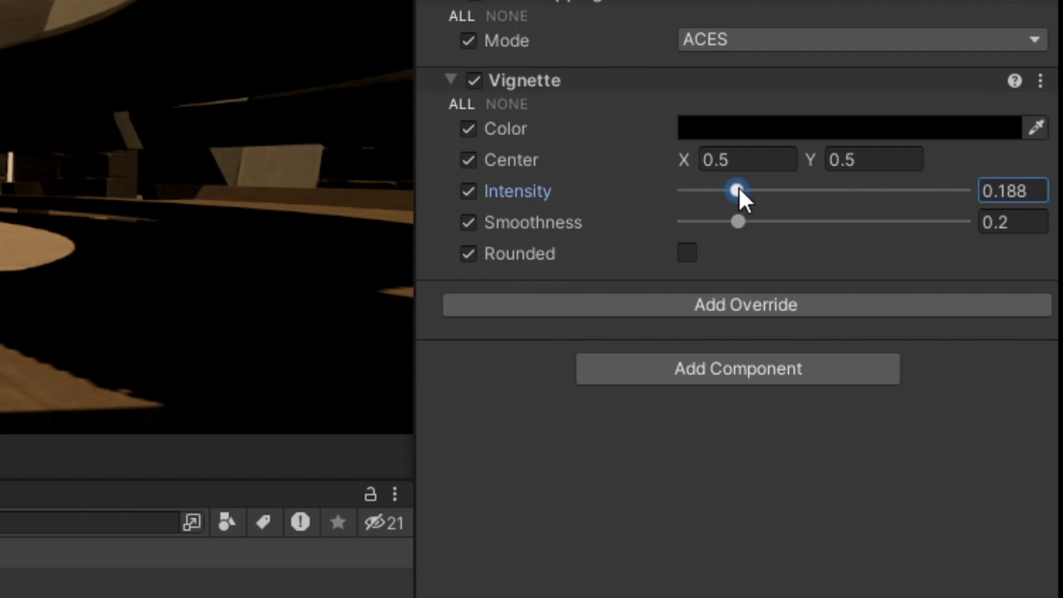
{"action": "left_click_drag", "start_coordinate": [768, 199], "coordinate": [776, 224]}
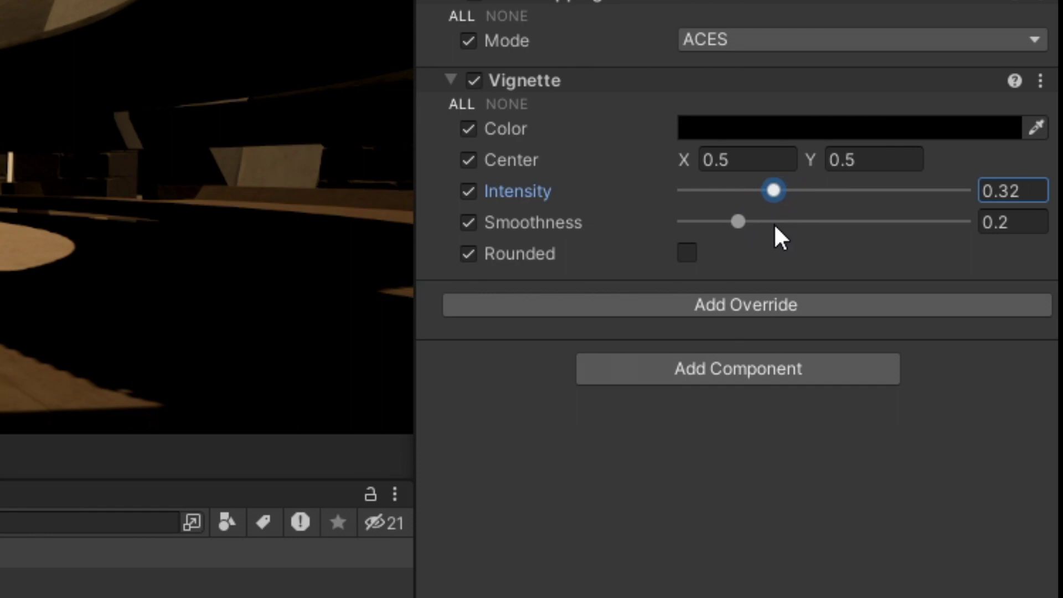
{"action": "left_click", "coordinate": [1029, 192]}
{"action": "left_click_drag", "start_coordinate": [1030, 193], "coordinate": [941, 194]}
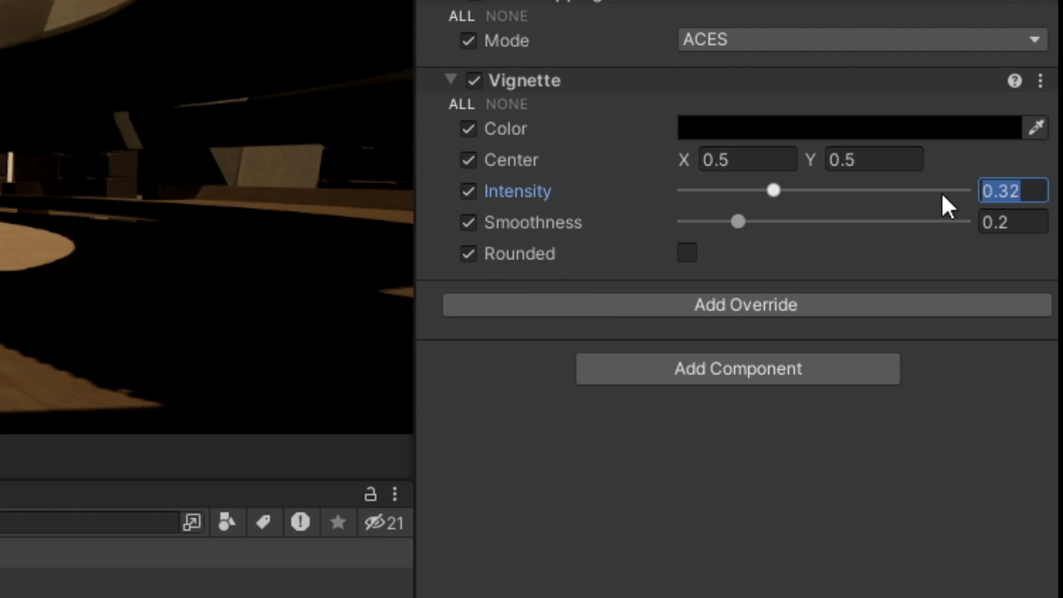
{"action": "type", "text": "0.27"}
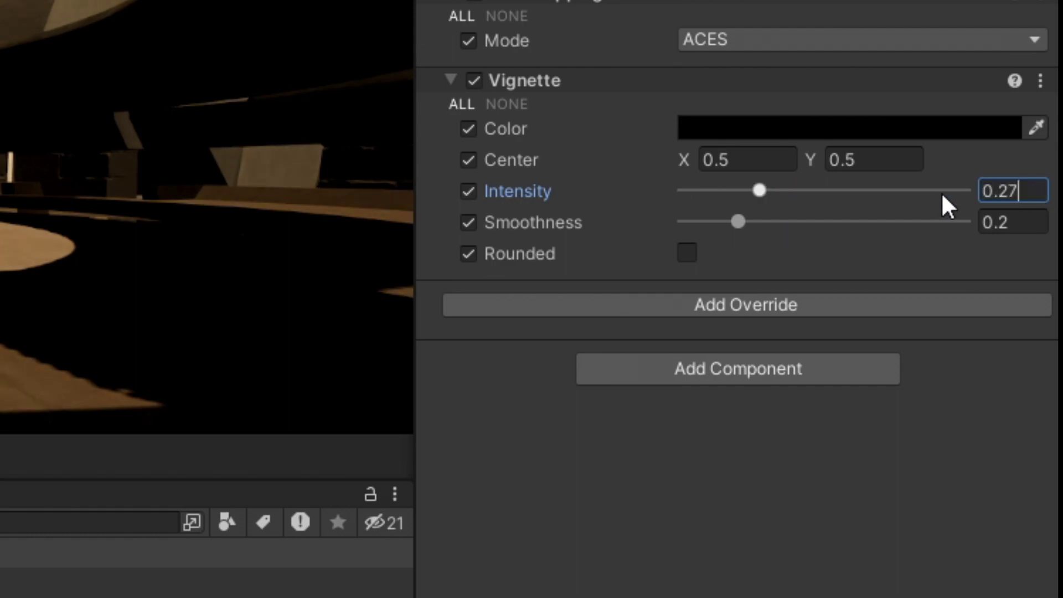
{"action": "key", "text": "Return"}
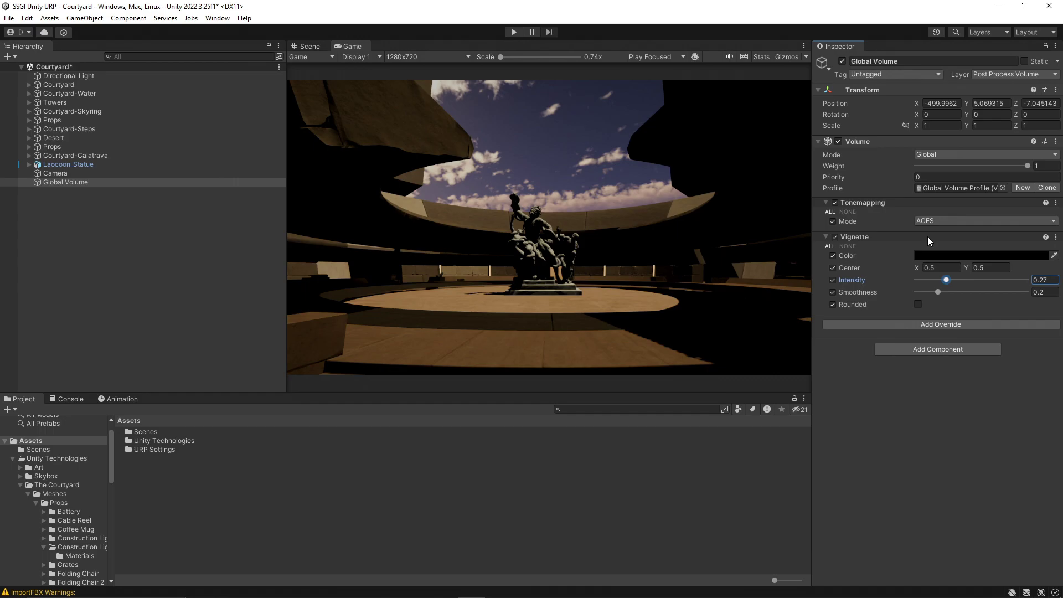
{"action": "left_click", "coordinate": [97, 286]}
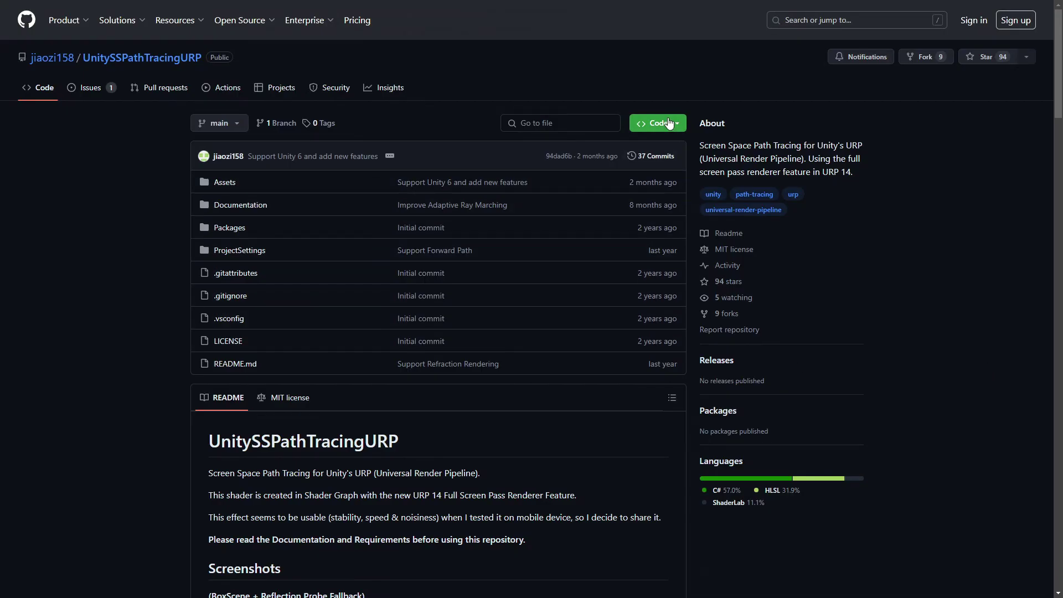
Download the path-tracing repository ZIP and show the project folder in File Explorer
{"action": "left_click", "coordinate": [658, 123]}
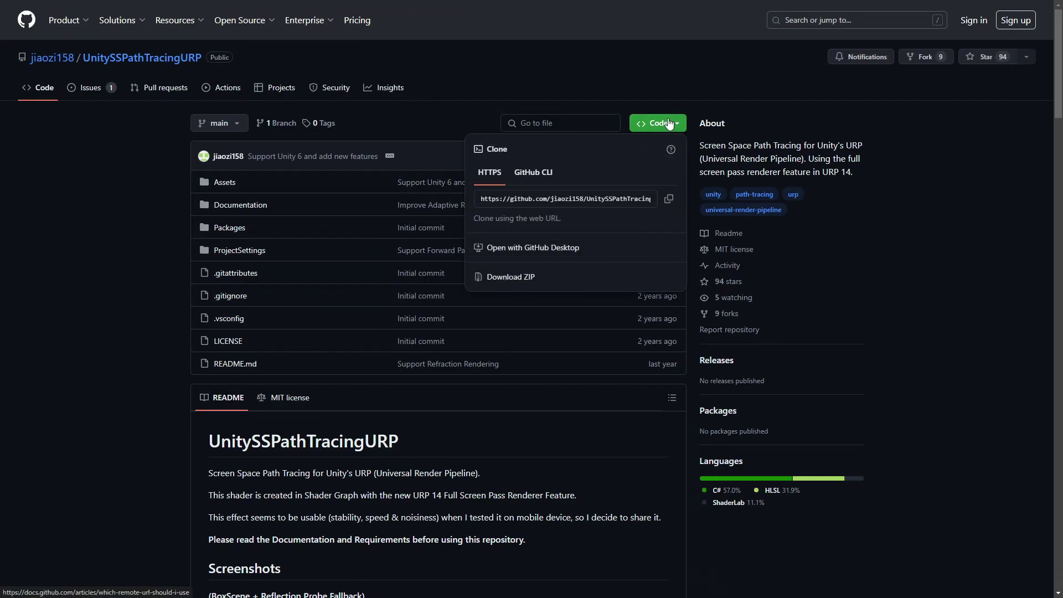
{"action": "left_click", "coordinate": [500, 278]}
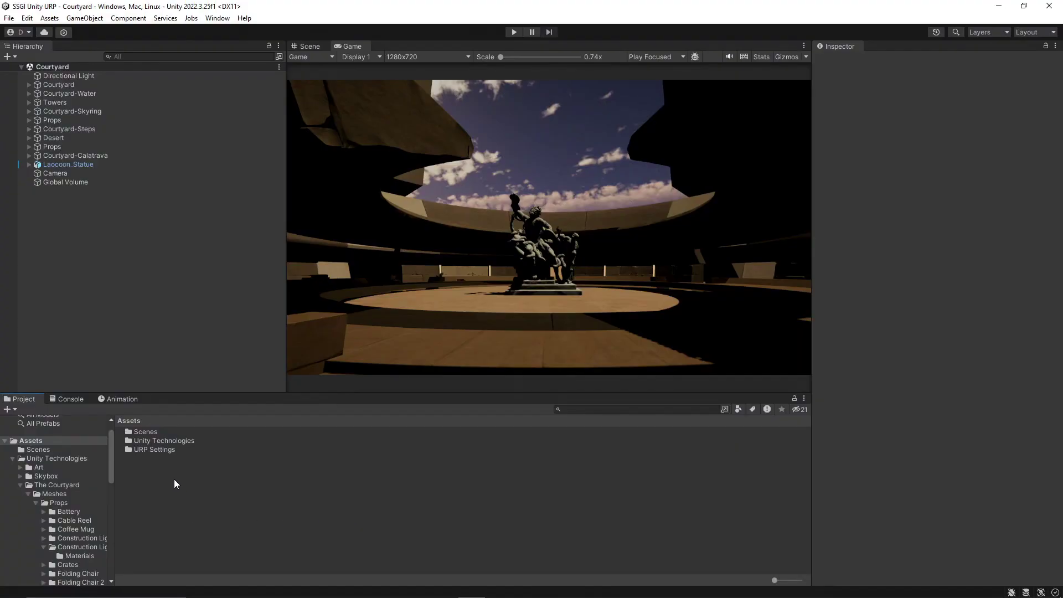
{"action": "right_click", "coordinate": [175, 480]}
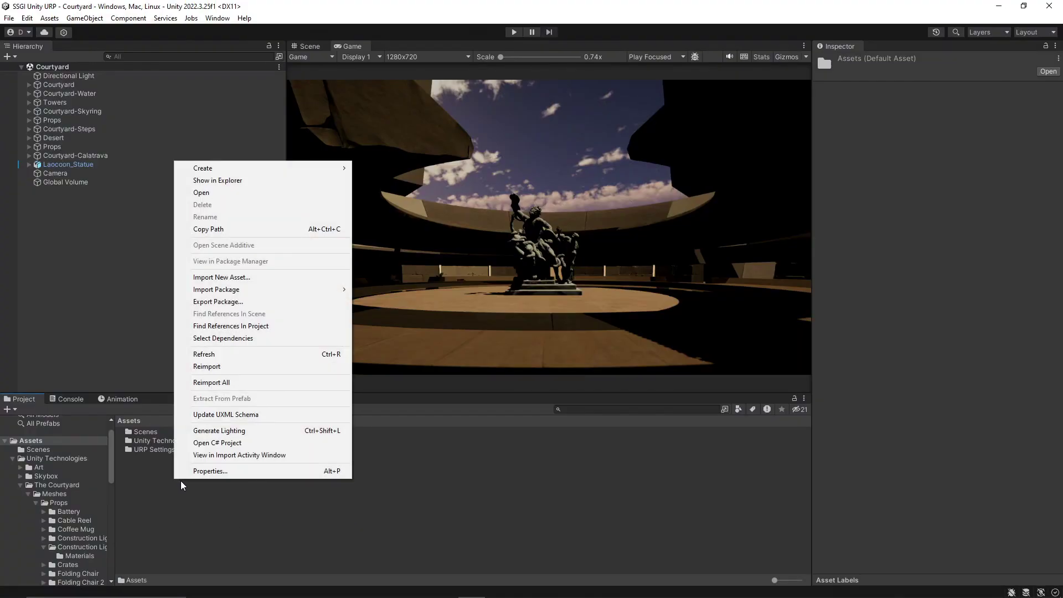
{"action": "left_click", "coordinate": [251, 181]}
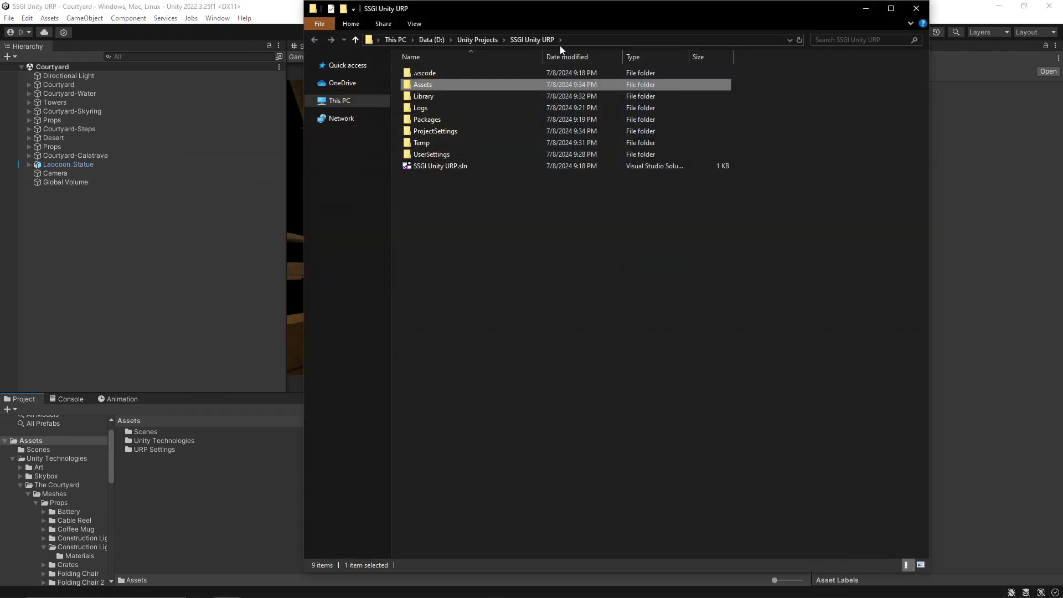
{"action": "left_click_drag", "start_coordinate": [588, 18], "coordinate": [310, 44]}
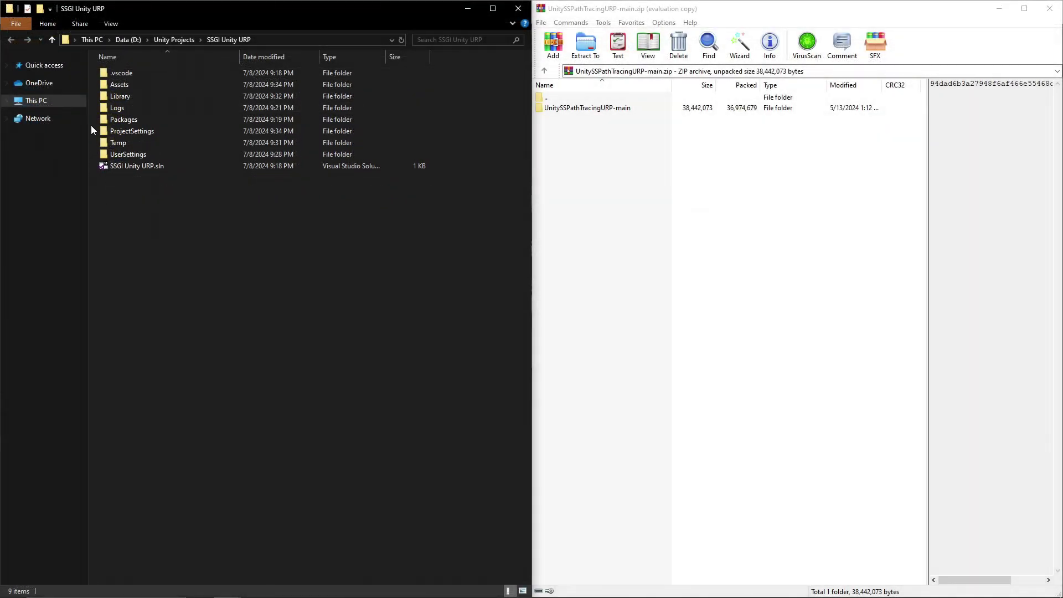
Extract ScreenSpacePathTracing from UnitySSPathTracingURP-main\Assets\Shaders into the project's Assets folder
{"action": "double_click", "coordinate": [115, 84]}
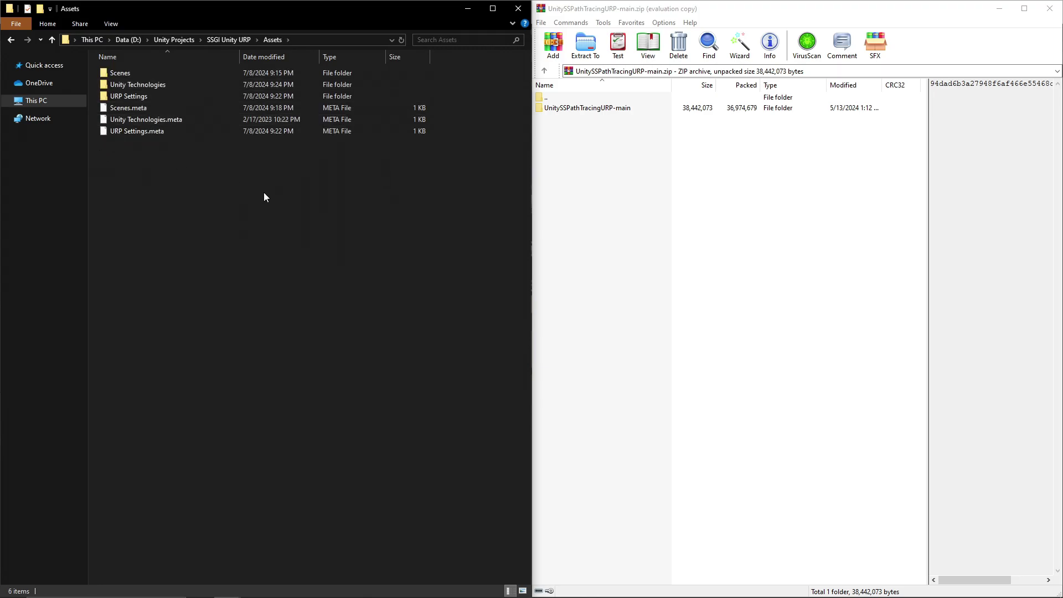
{"action": "left_click", "coordinate": [759, 176]}
{"action": "double_click", "coordinate": [590, 109]}
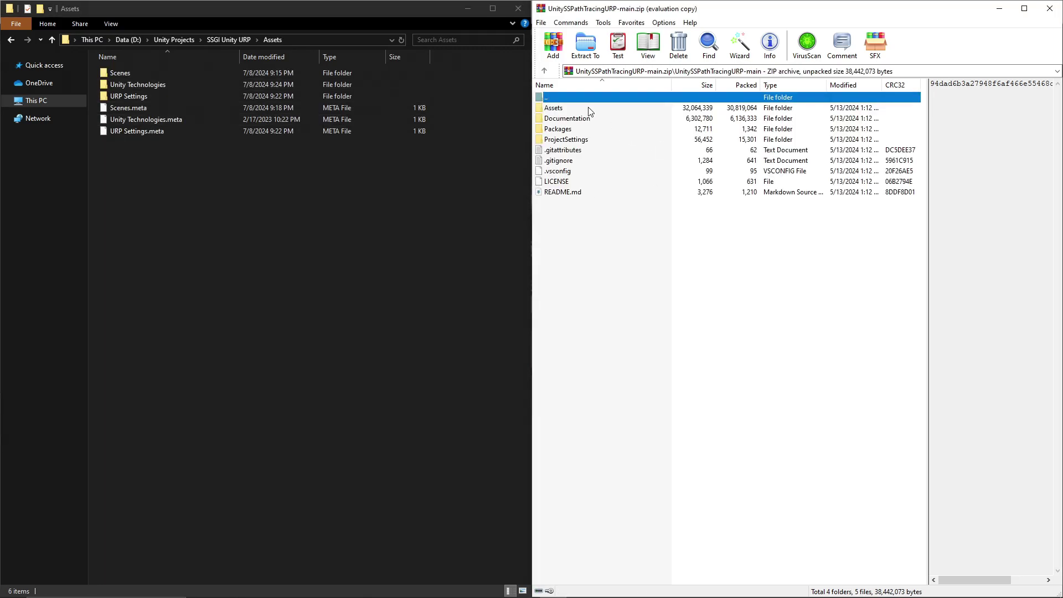
{"action": "double_click", "coordinate": [588, 110]}
{"action": "double_click", "coordinate": [568, 130]}
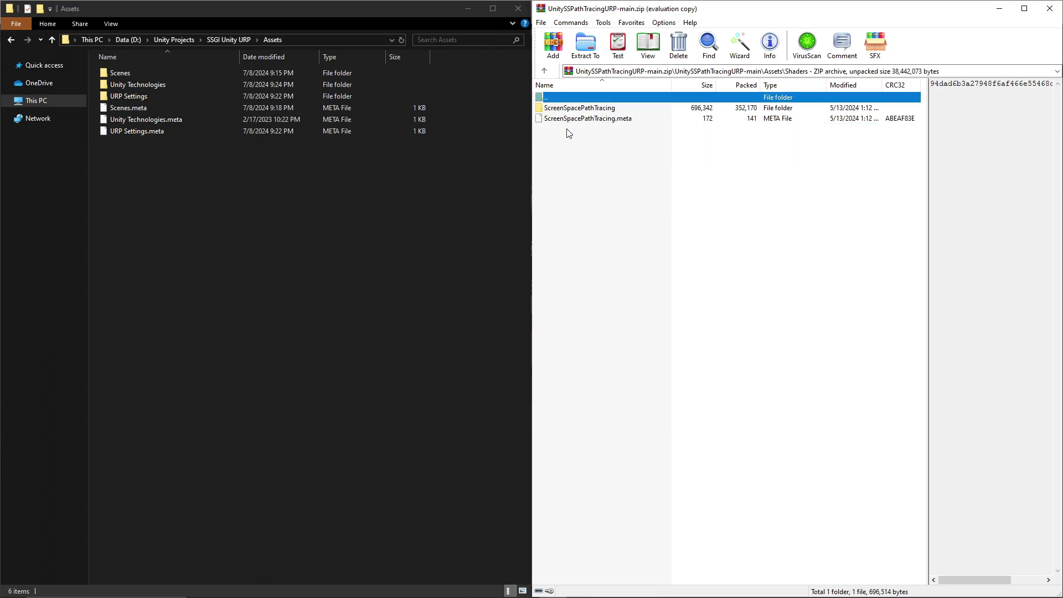
{"action": "left_click", "coordinate": [585, 111]}
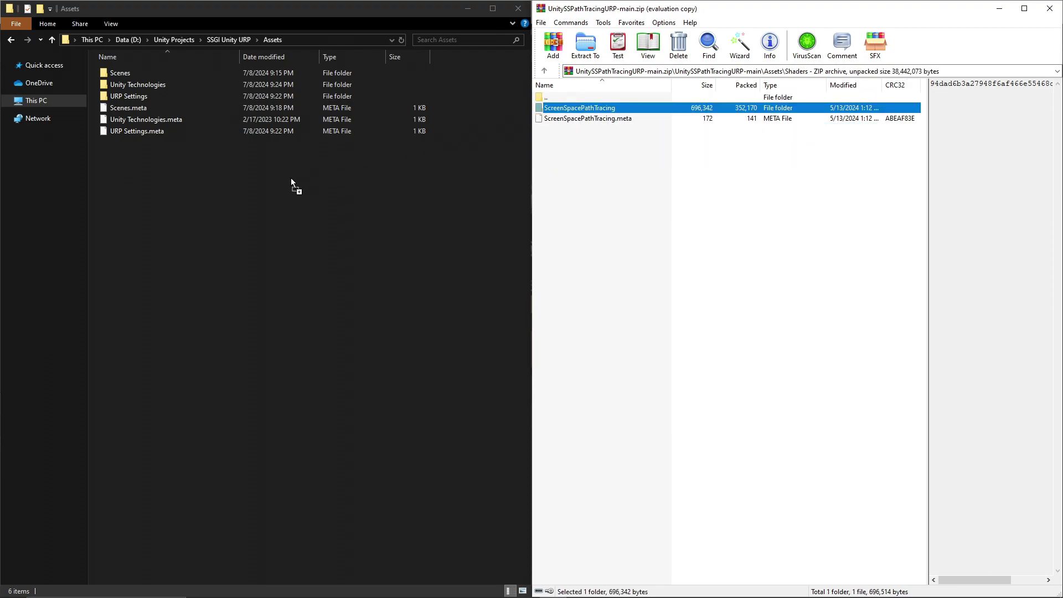
{"action": "left_click_drag", "start_coordinate": [293, 184], "coordinate": [289, 178]}
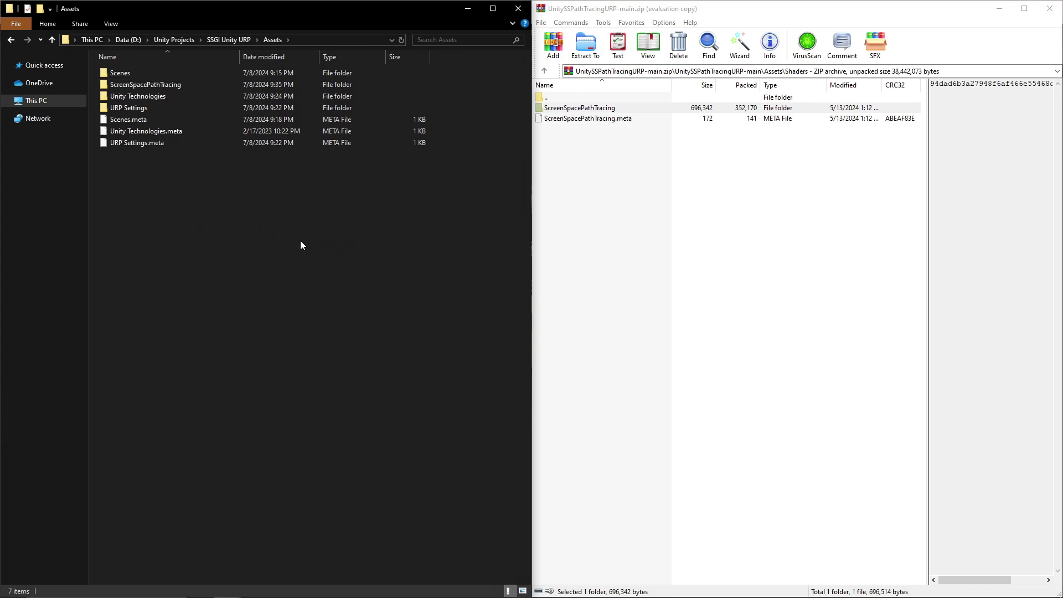
{"action": "left_click", "coordinate": [465, 15]}
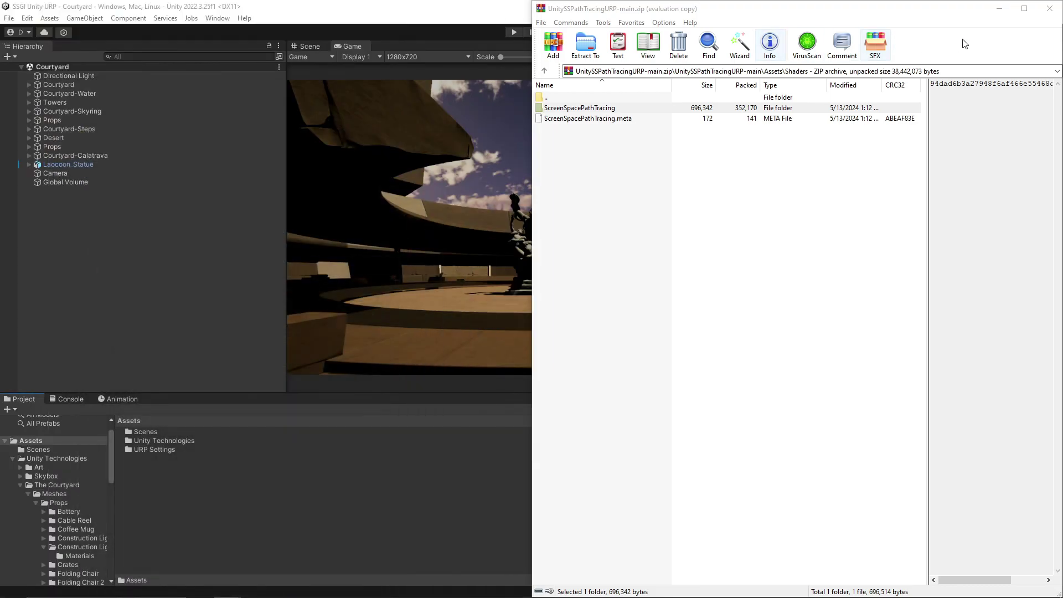
Switch Default_Renderer to the Deferred path and add the Screen Space Path Tracing Accumulation feature
{"action": "left_click", "coordinate": [1001, 11]}
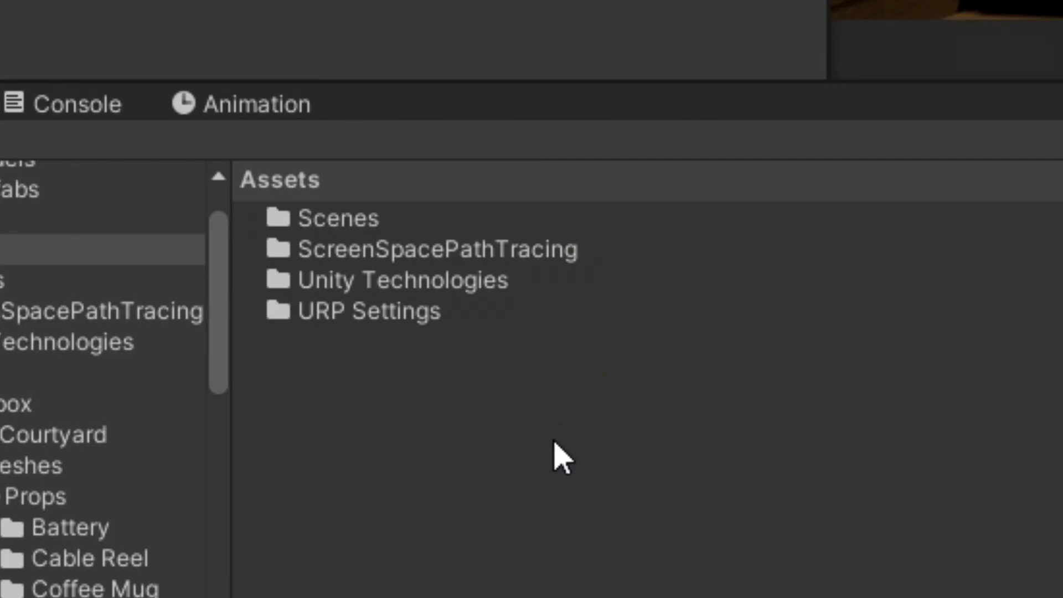
{"action": "double_click", "coordinate": [376, 314]}
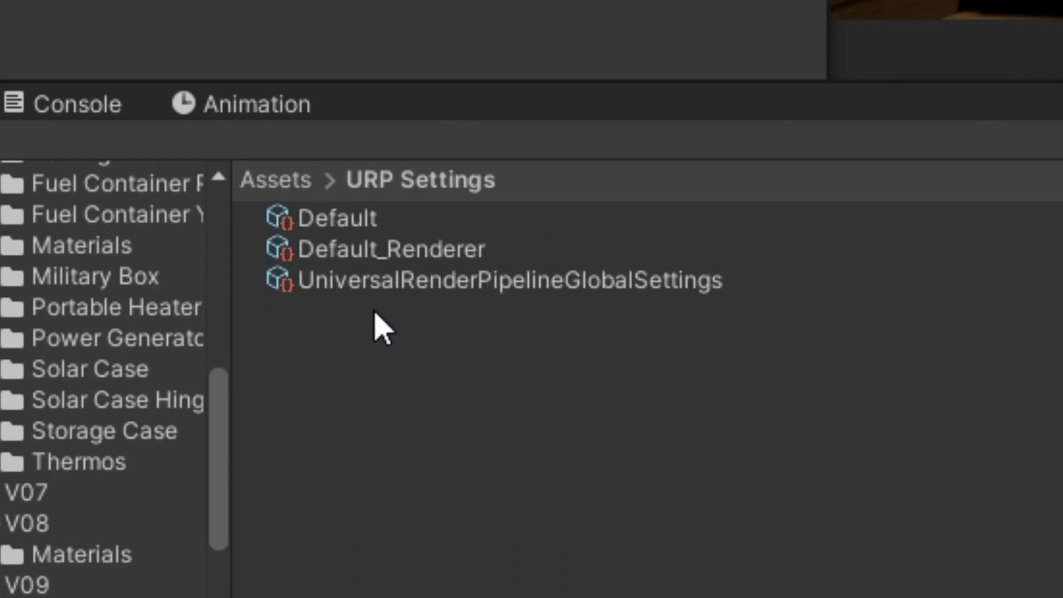
{"action": "left_click", "coordinate": [432, 250]}
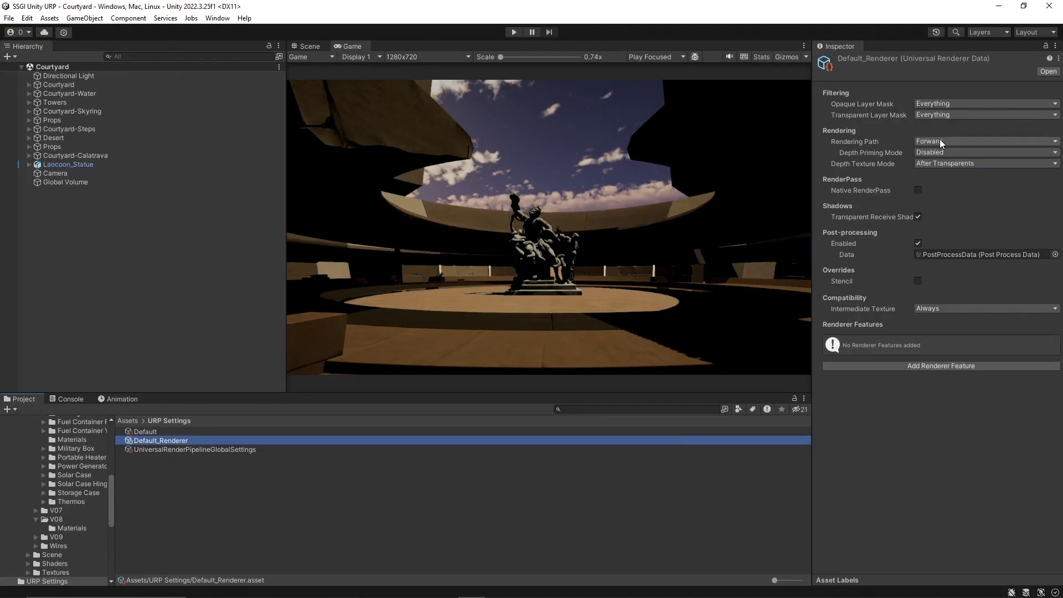
{"action": "left_click", "coordinate": [940, 142]}
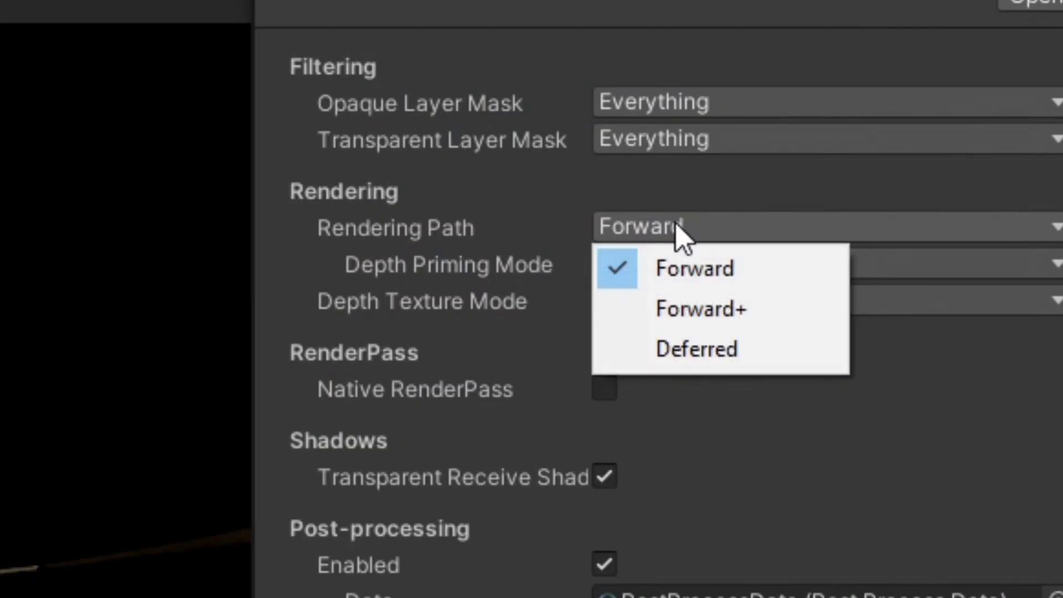
{"action": "left_click", "coordinate": [950, 181]}
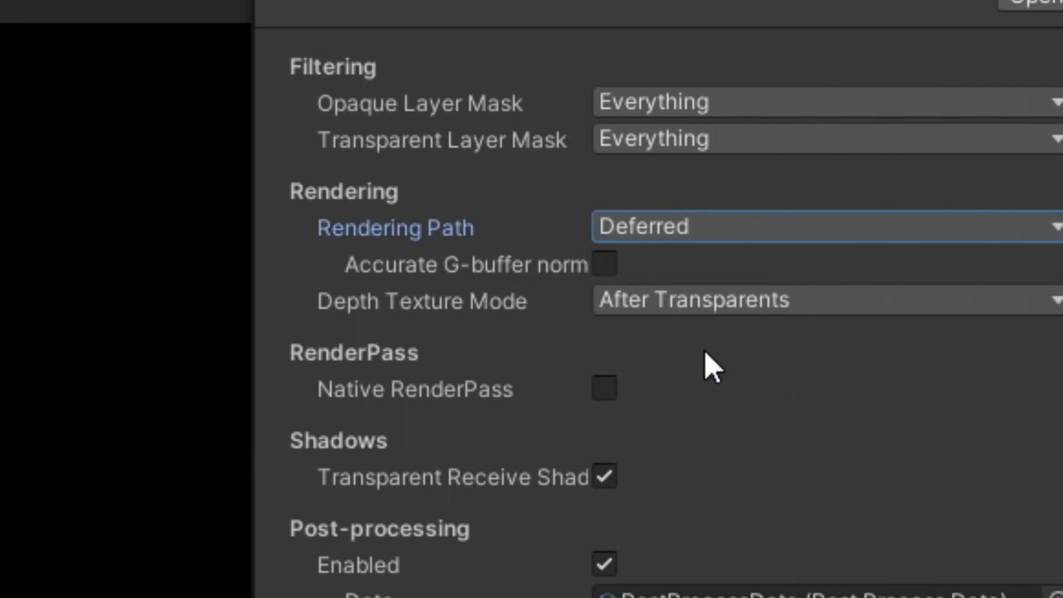
{"action": "scroll", "coordinate": [712, 365], "scroll_direction": "down", "scroll_amount": 5}
{"action": "left_click", "coordinate": [504, 183]}
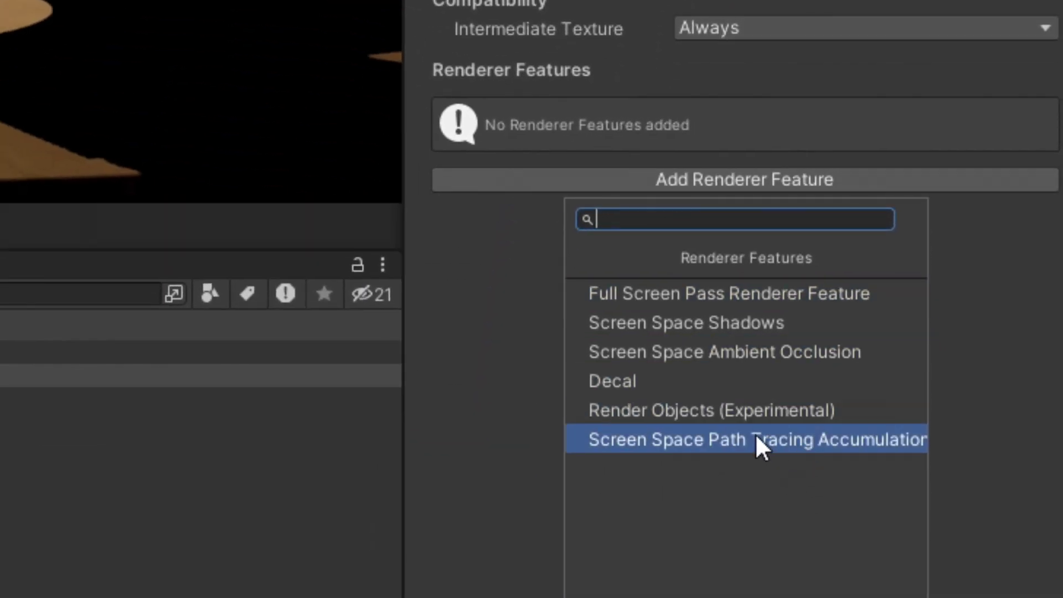
{"action": "left_click", "coordinate": [765, 451]}
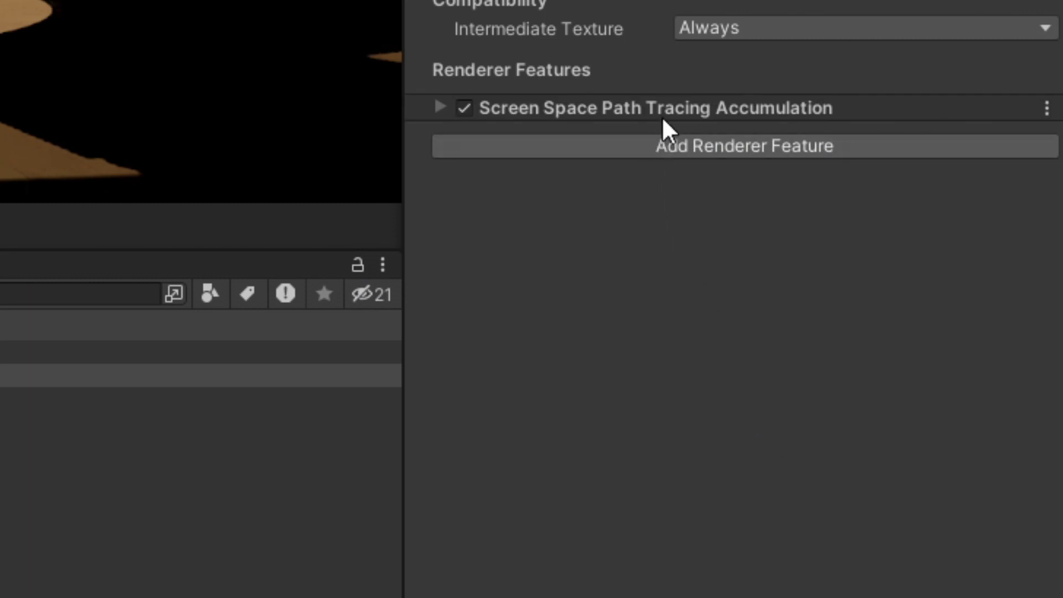
{"action": "left_click", "coordinate": [675, 106]}
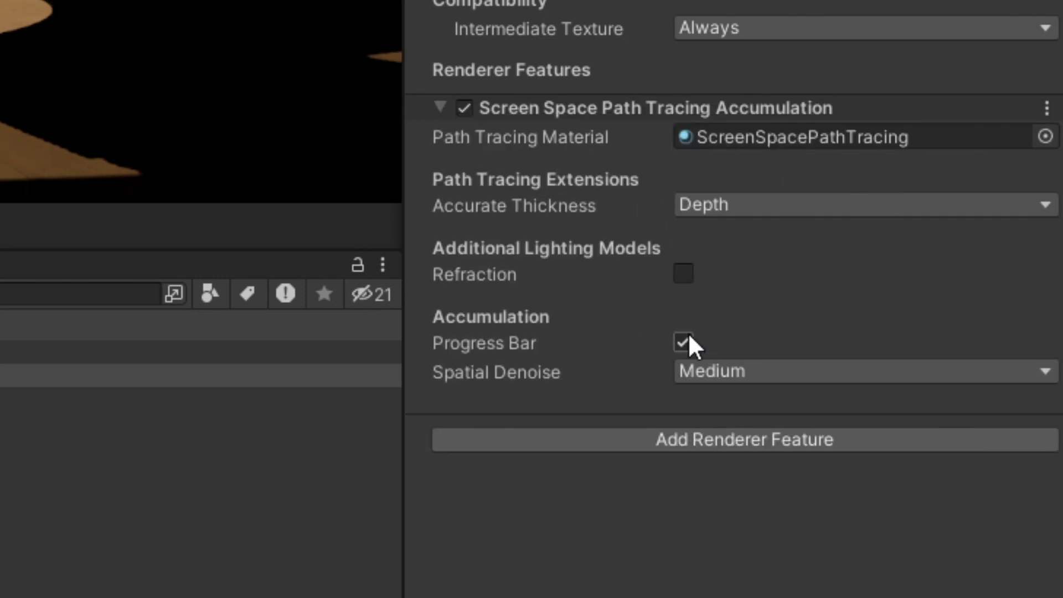
Add a Lighting > Screen Space Path Tracing override to Global Volume, with all properties on and State set to Enabled
{"action": "left_click", "coordinate": [78, 183]}
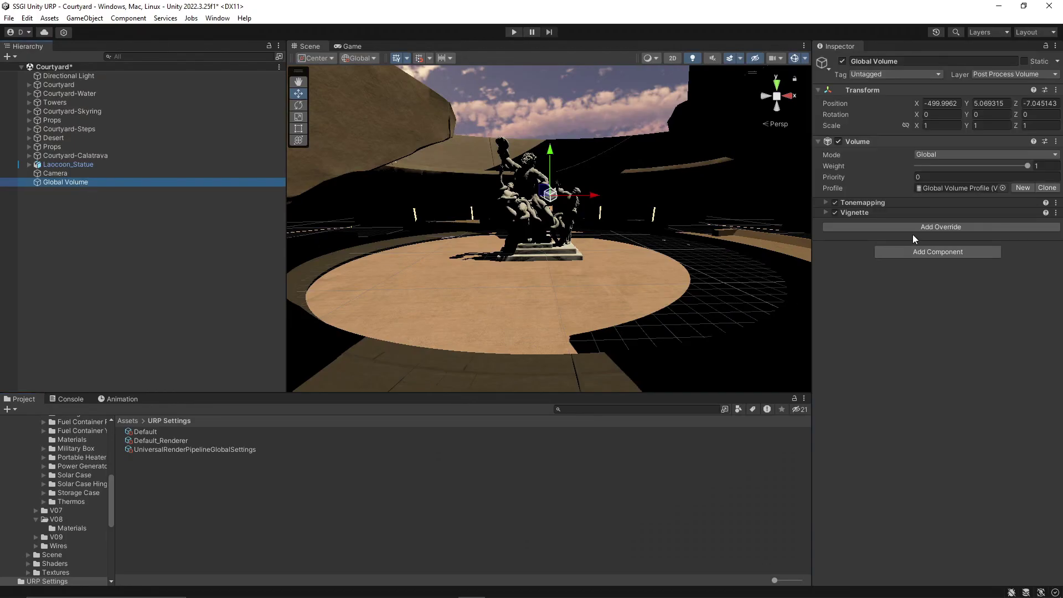
{"action": "left_click", "coordinate": [917, 230]}
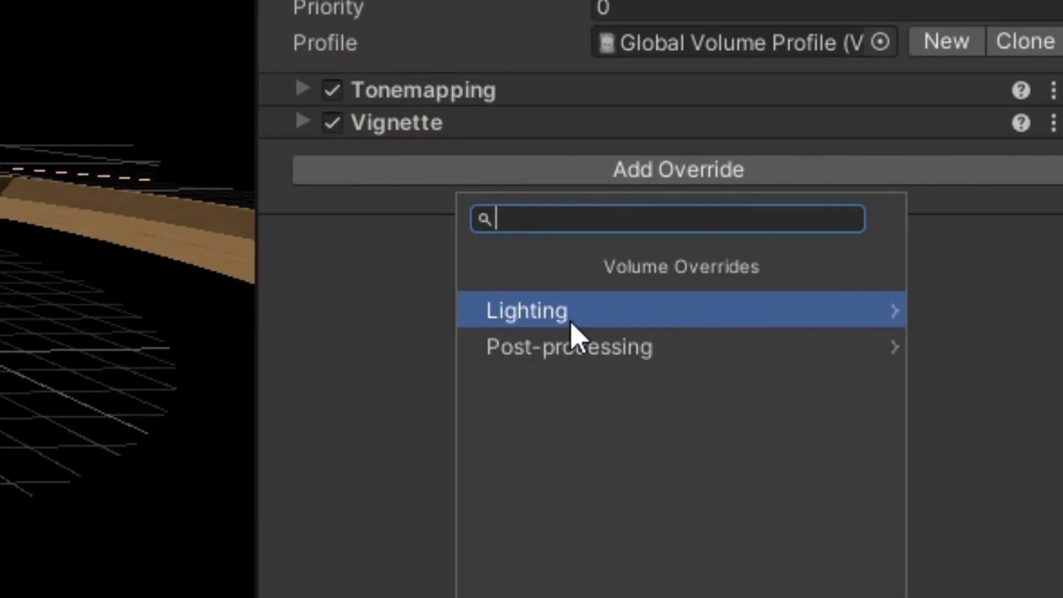
{"action": "left_click", "coordinate": [571, 315]}
{"action": "left_click", "coordinate": [581, 312]}
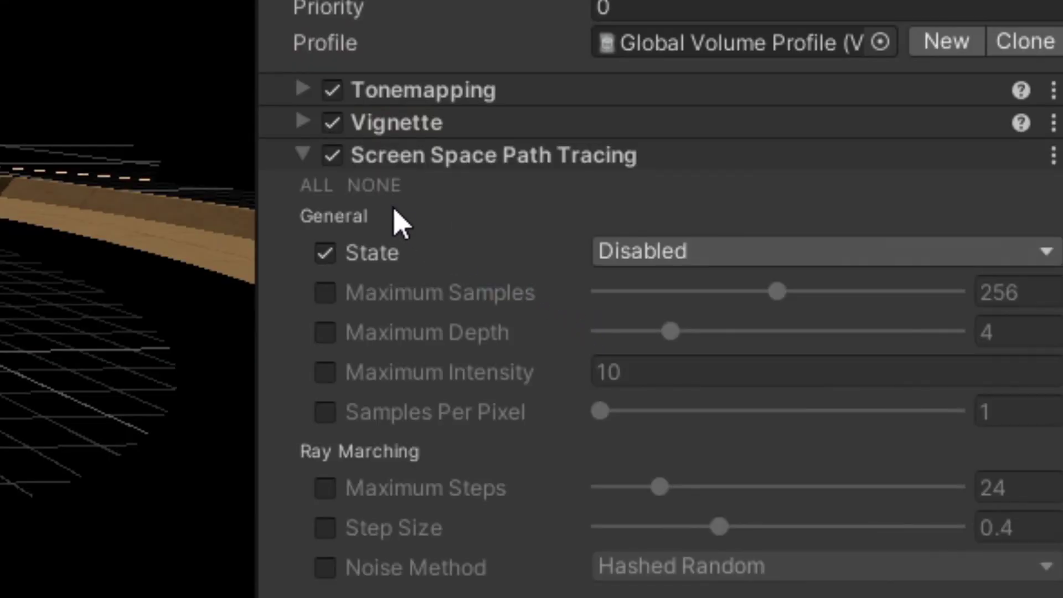
{"action": "left_click", "coordinate": [318, 186]}
{"action": "left_click", "coordinate": [678, 254]}
{"action": "left_click", "coordinate": [679, 332]}
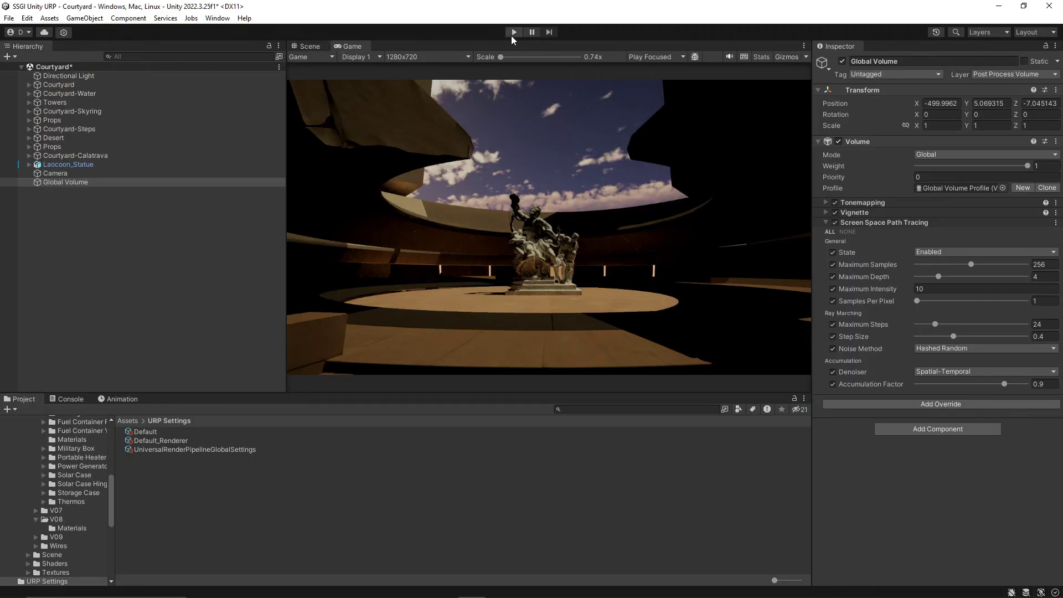
Play the courtyard scene, zoom the Game view to 3x on the statue, then pause and resume
{"action": "left_click", "coordinate": [513, 33]}
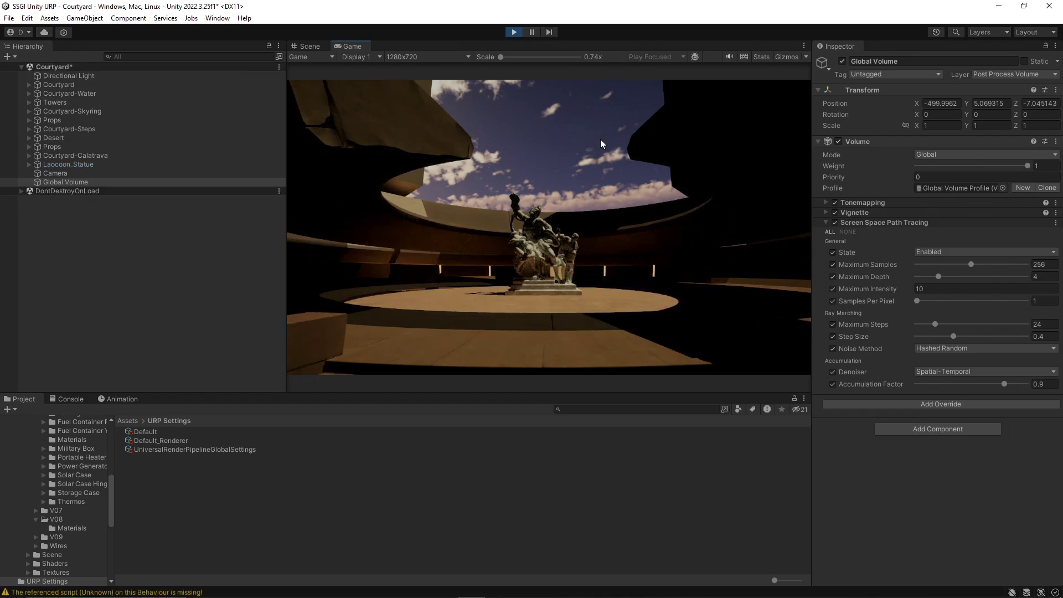
{"action": "left_click_drag", "start_coordinate": [526, 56], "coordinate": [557, 57]}
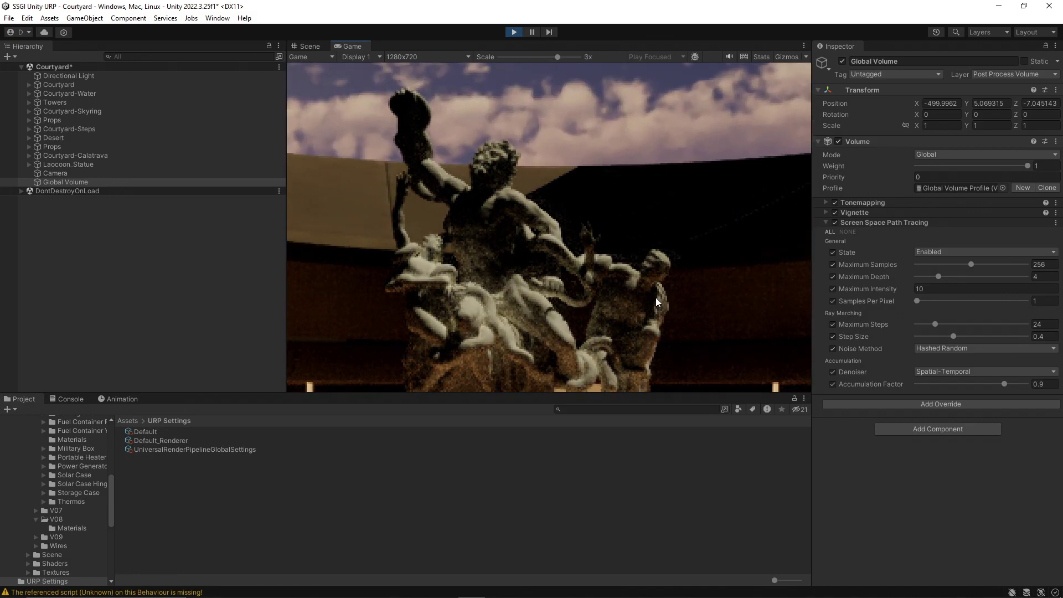
{"action": "left_click", "coordinate": [531, 32]}
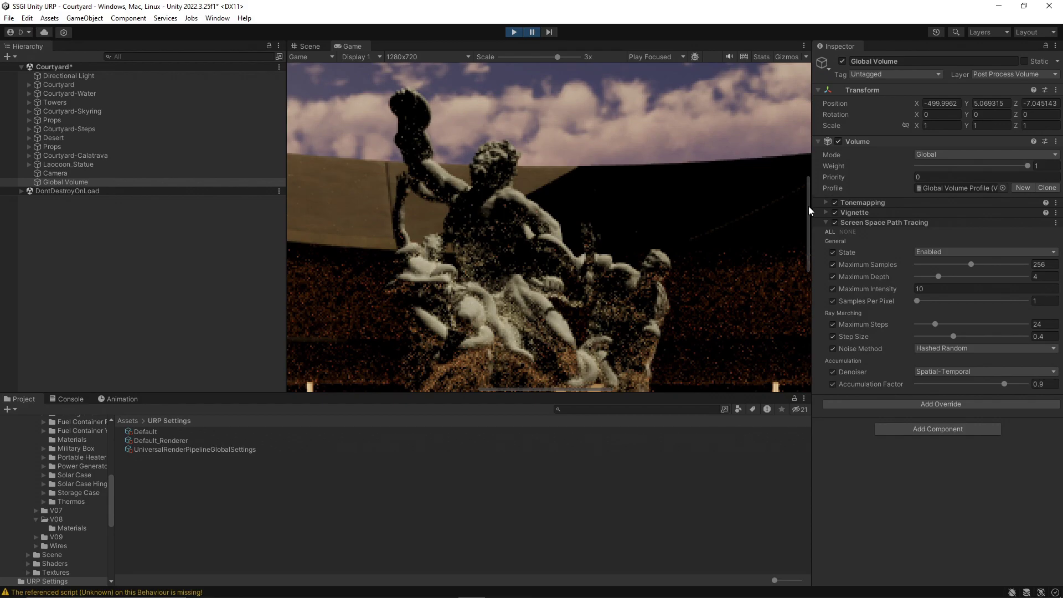
{"action": "left_click", "coordinate": [530, 35]}
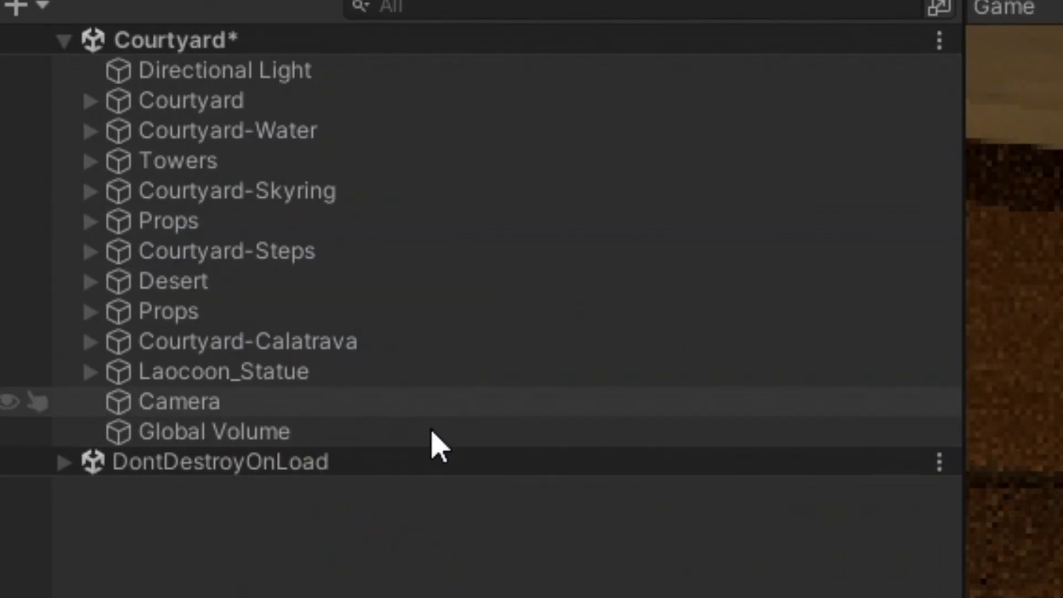
{"action": "left_click", "coordinate": [132, 174]}
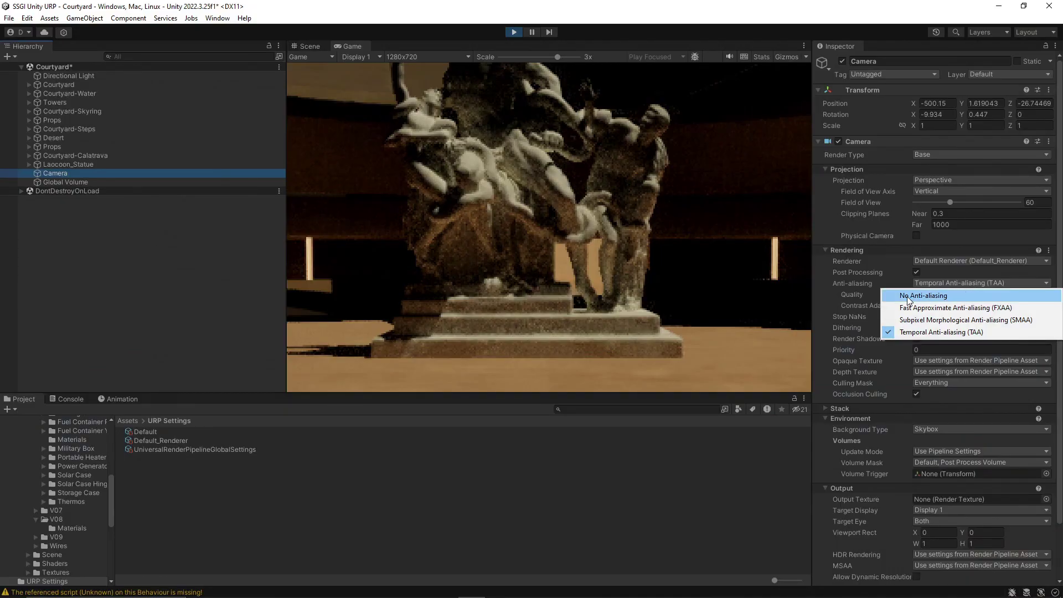
{"action": "left_click", "coordinate": [907, 297]}
{"action": "left_click", "coordinate": [1018, 283]}
{"action": "left_click", "coordinate": [1018, 306]}
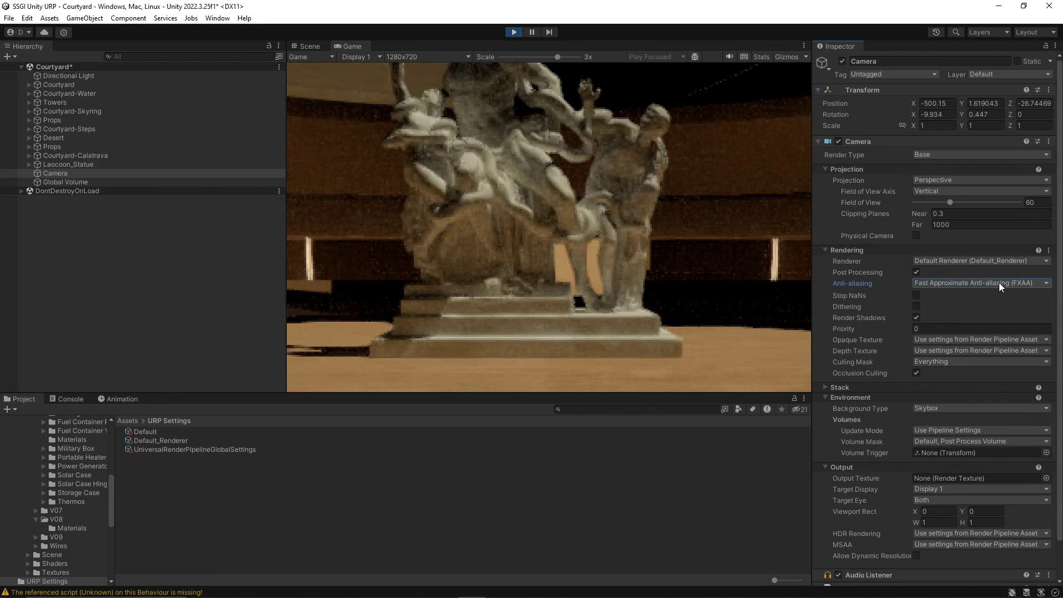
{"action": "left_click", "coordinate": [980, 283]}
{"action": "left_click", "coordinate": [962, 317]}
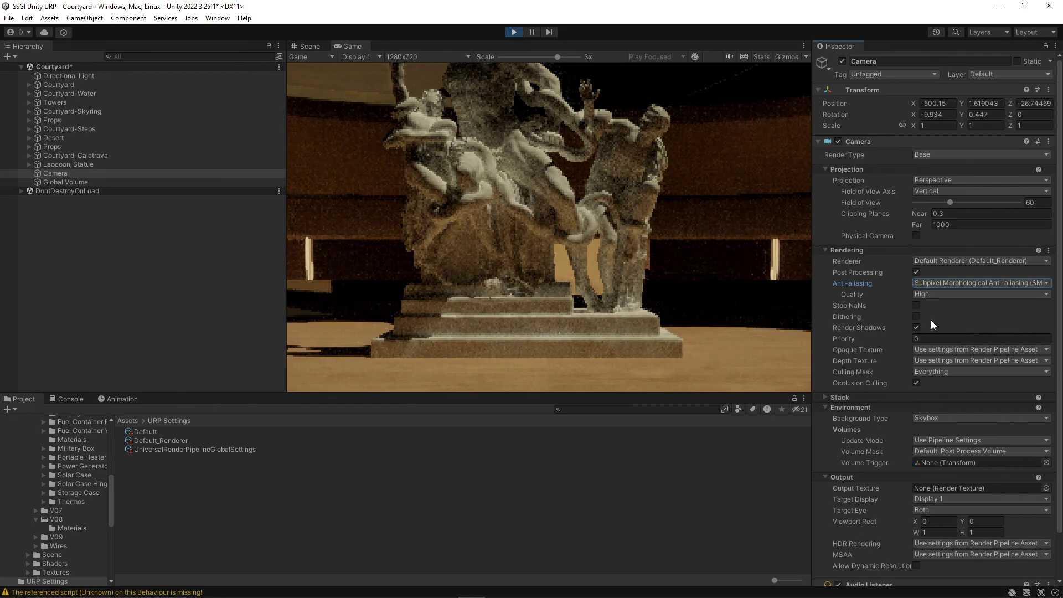
{"action": "left_click", "coordinate": [955, 284]}
{"action": "left_click", "coordinate": [933, 335]}
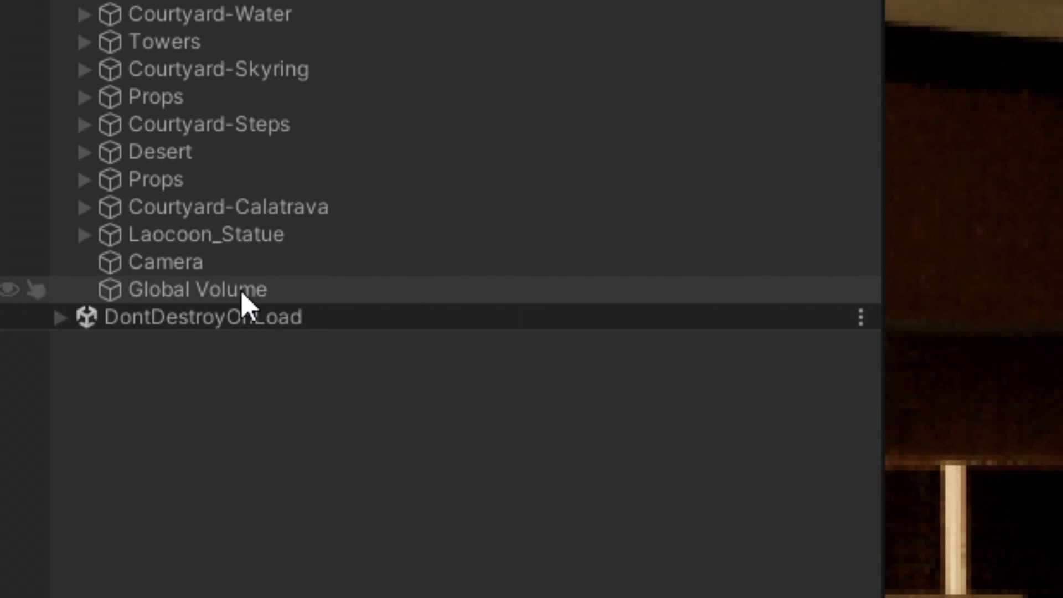
{"action": "left_click", "coordinate": [241, 291]}
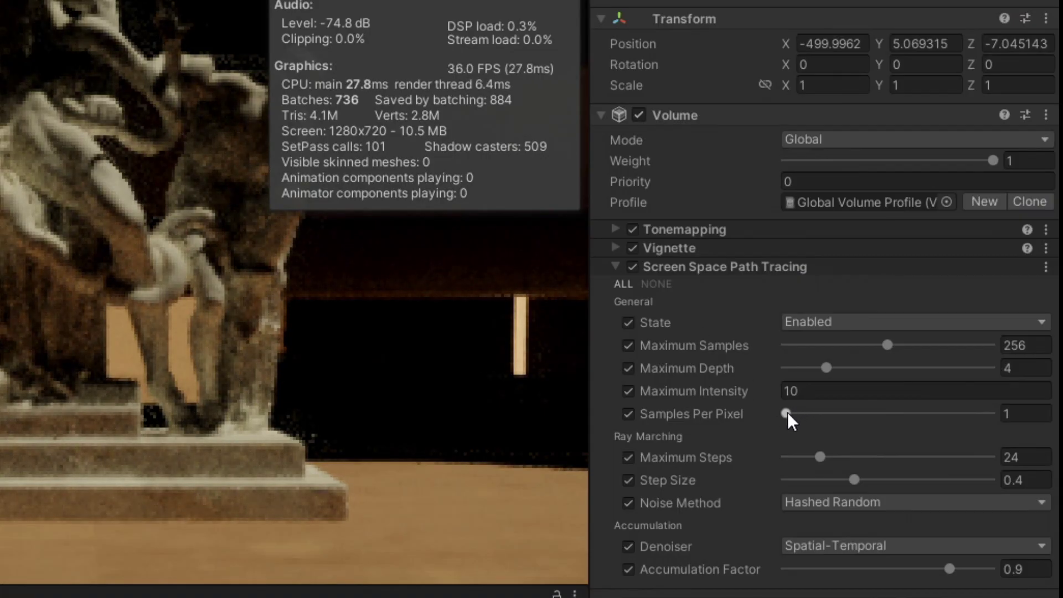
Try Samples Per Pixel at 10 then 1, vary Maximum Steps, and lower Step Size to 0.1
{"action": "mouse_move", "coordinate": [786, 414]}
{"action": "left_mouse_down"}
{"action": "mouse_move", "coordinate": [908, 420]}
{"action": "mouse_move", "coordinate": [775, 421]}
{"action": "mouse_move", "coordinate": [964, 424]}
{"action": "left_mouse_up"}
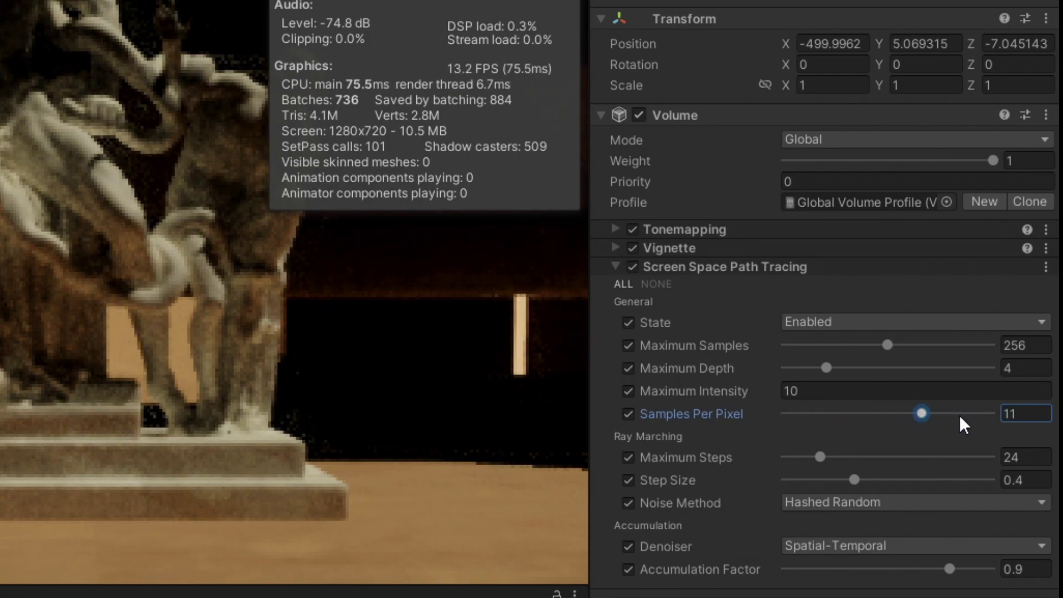
{"action": "left_click_drag", "start_coordinate": [963, 424], "coordinate": [754, 426]}
{"action": "mouse_move", "coordinate": [820, 458]}
{"action": "left_mouse_down"}
{"action": "mouse_move", "coordinate": [761, 468]}
{"action": "mouse_move", "coordinate": [1018, 463]}
{"action": "left_mouse_up"}
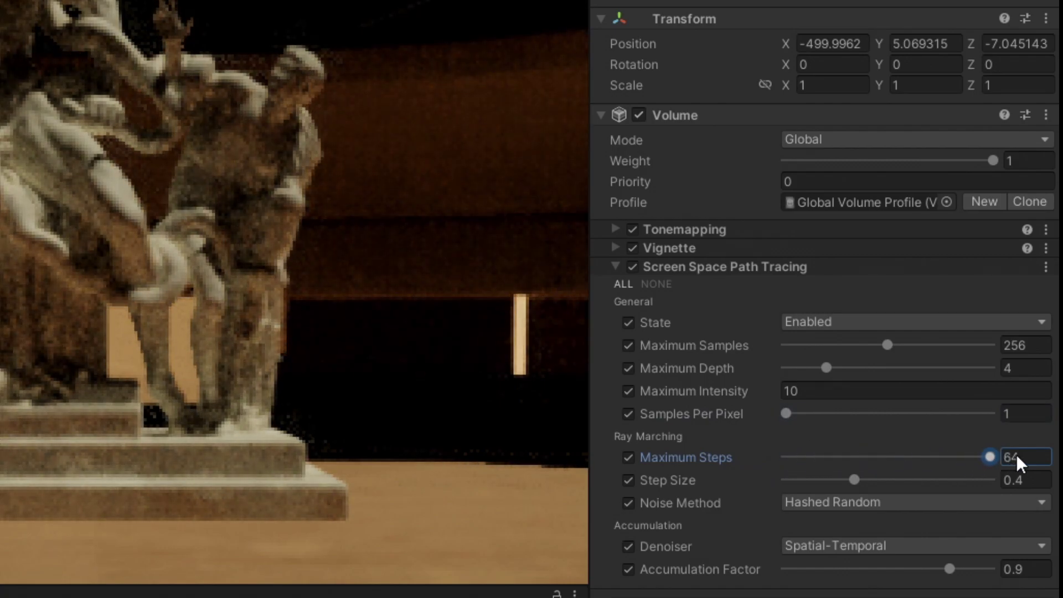
{"action": "left_click_drag", "start_coordinate": [1011, 464], "coordinate": [718, 446]}
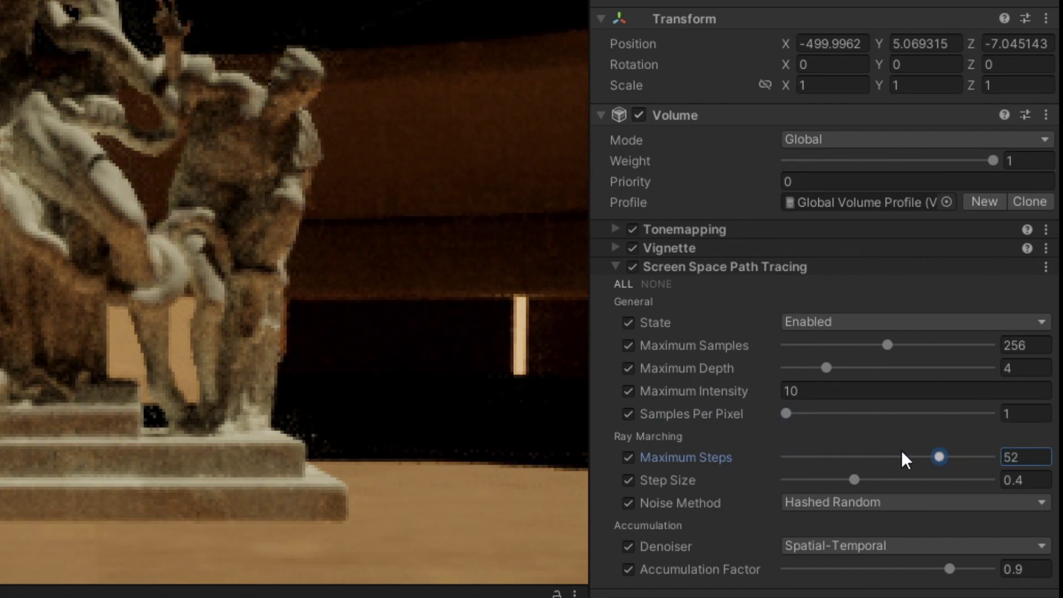
{"action": "left_click_drag", "start_coordinate": [786, 457], "coordinate": [1045, 461]}
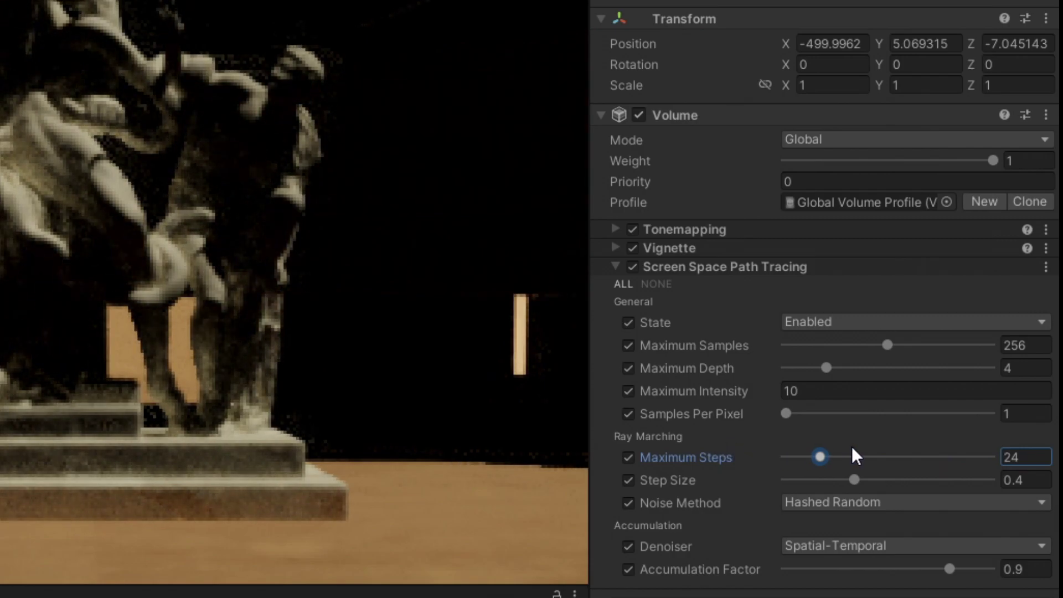
{"action": "mouse_move", "coordinate": [855, 479]}
{"action": "left_mouse_down"}
{"action": "mouse_move", "coordinate": [740, 491]}
{"action": "mouse_move", "coordinate": [1055, 509]}
{"action": "mouse_move", "coordinate": [764, 503]}
{"action": "mouse_move", "coordinate": [996, 479]}
{"action": "mouse_move", "coordinate": [629, 470]}
{"action": "mouse_move", "coordinate": [937, 493]}
{"action": "mouse_move", "coordinate": [1024, 487]}
{"action": "left_mouse_up"}
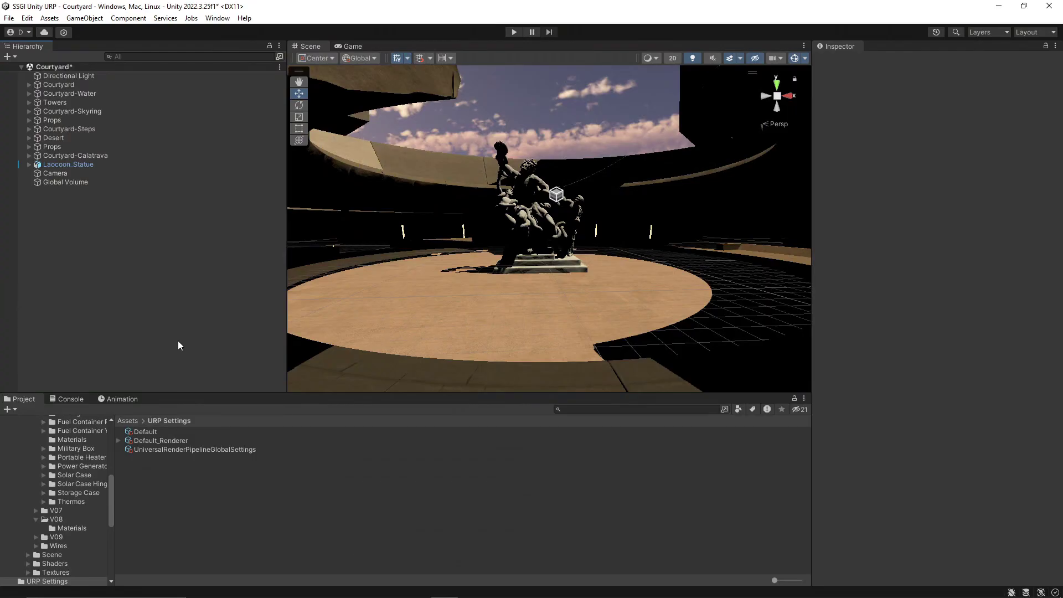
Move Global Volume from the Post Process Volume layer to 0: Default
{"action": "left_click", "coordinate": [349, 45]}
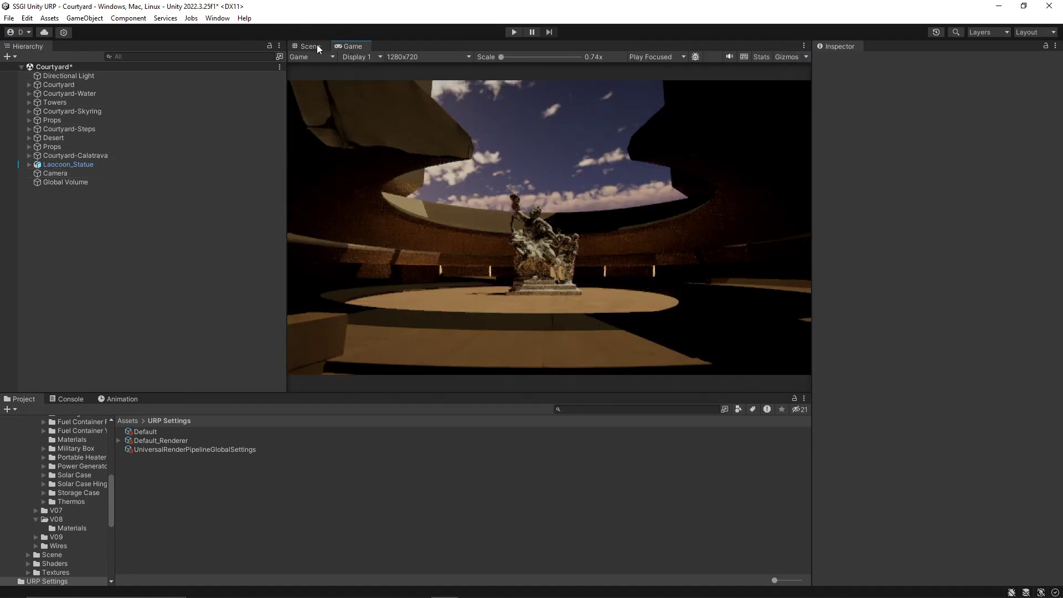
{"action": "left_click", "coordinate": [316, 45]}
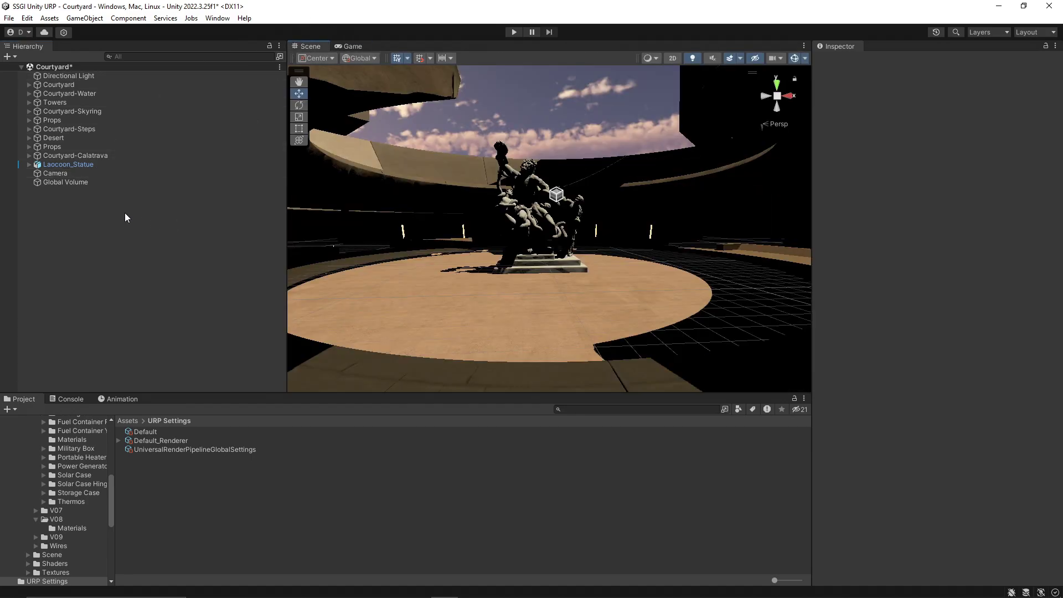
{"action": "left_click", "coordinate": [91, 181]}
{"action": "left_click", "coordinate": [1019, 74]}
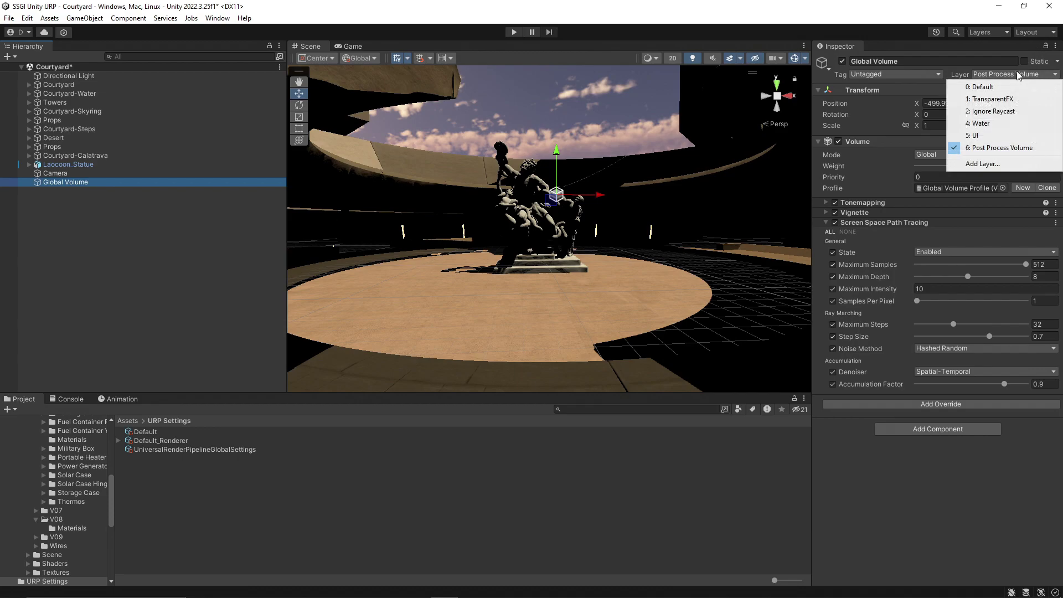
{"action": "left_click", "coordinate": [996, 88]}
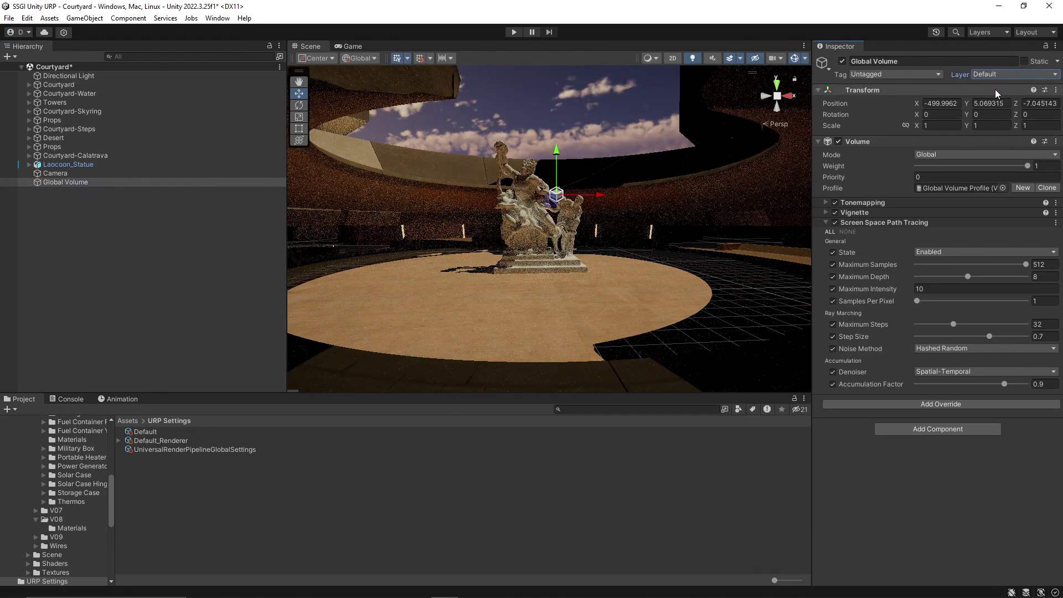
{"action": "left_click", "coordinate": [100, 290]}
{"action": "right_click", "coordinate": [62, 199]}
Create a Reflection Probe set to Realtime, refreshing Every frame with All faces at once
{"action": "mouse_move", "coordinate": [110, 403]}
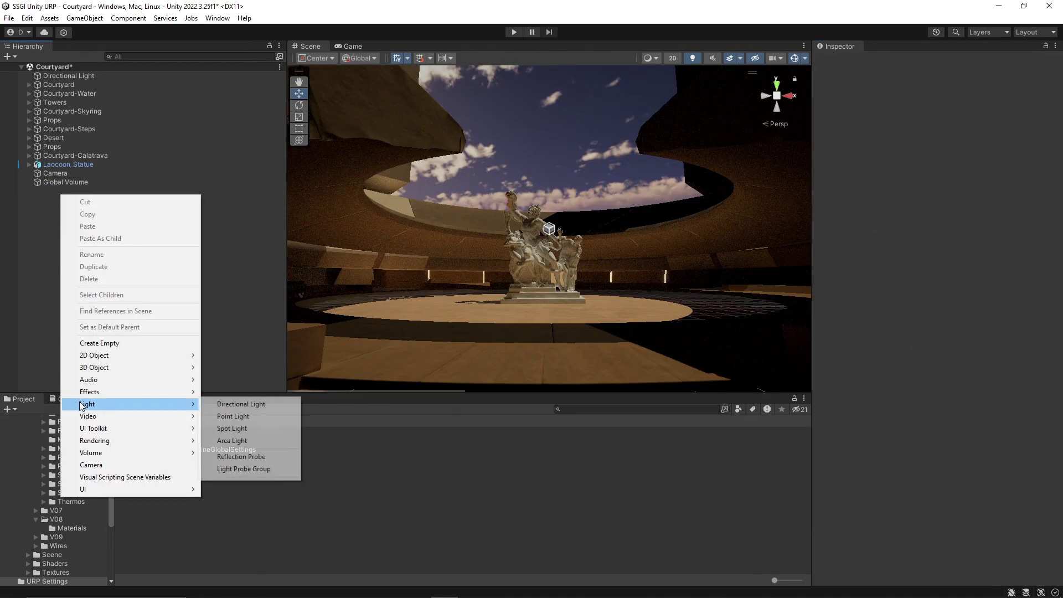
{"action": "left_click", "coordinate": [251, 457]}
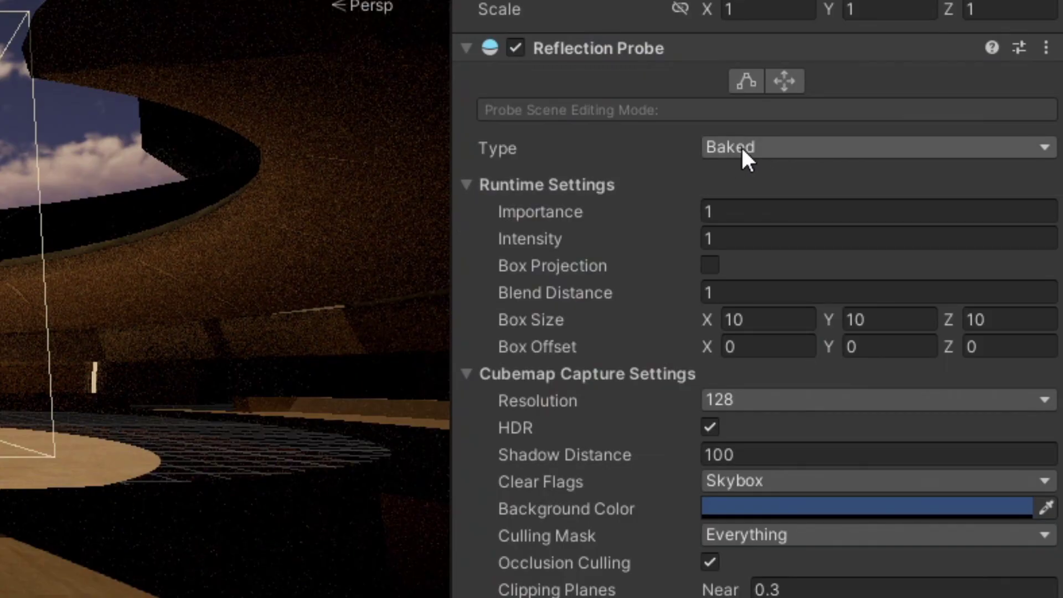
{"action": "left_click", "coordinate": [741, 147]}
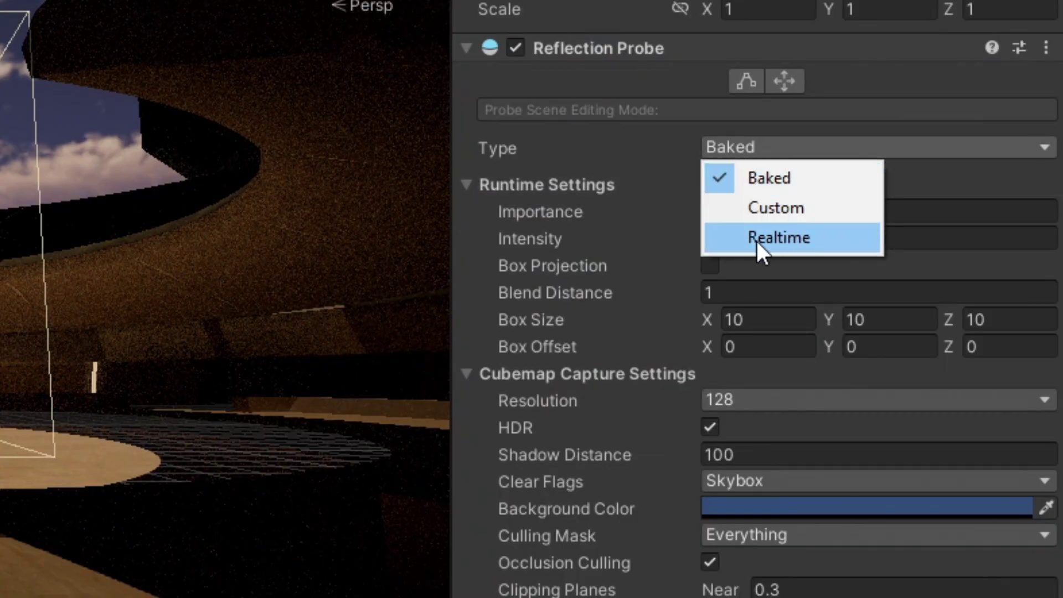
{"action": "left_click", "coordinate": [778, 239]}
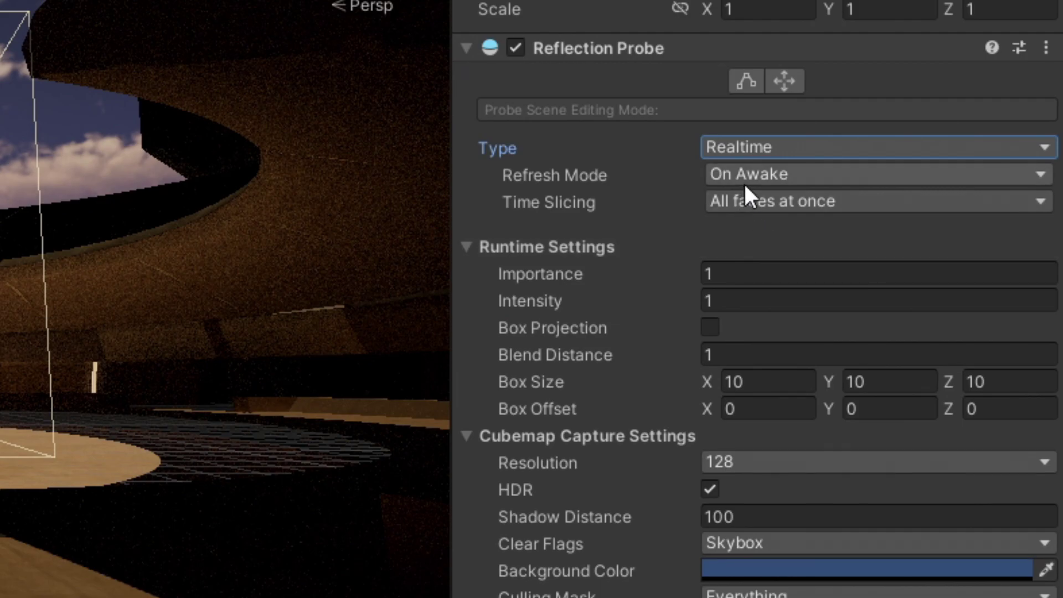
{"action": "left_click", "coordinate": [744, 182]}
{"action": "left_click", "coordinate": [781, 234]}
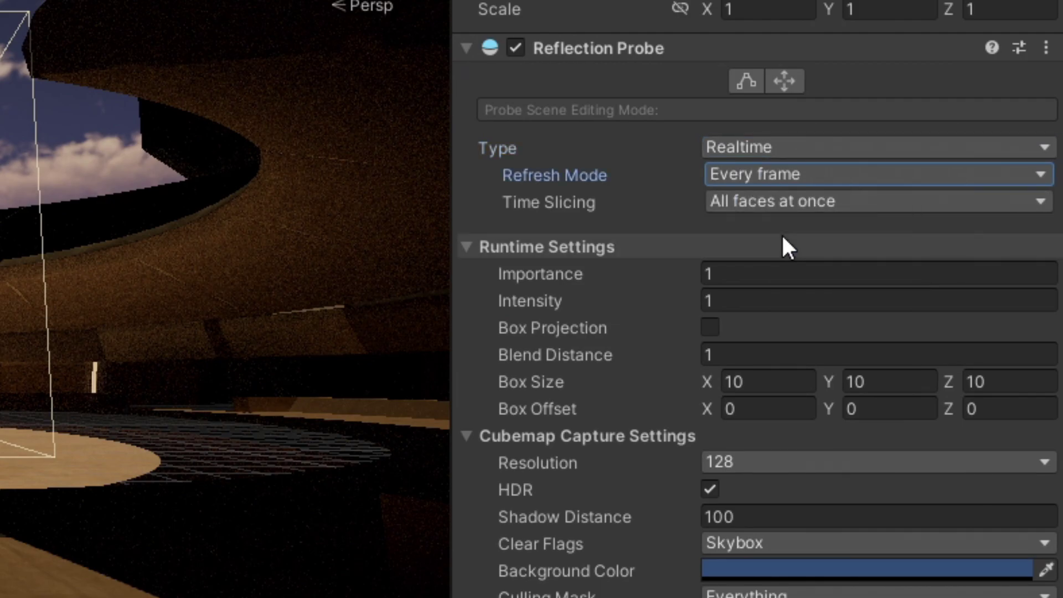
{"action": "left_click", "coordinate": [730, 200]}
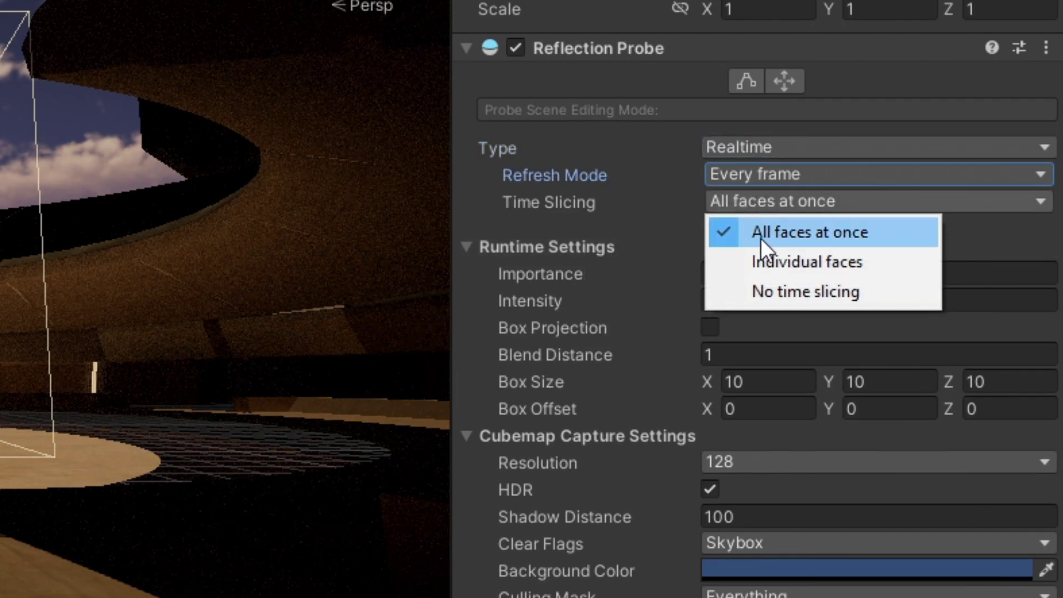
{"action": "left_click", "coordinate": [792, 235]}
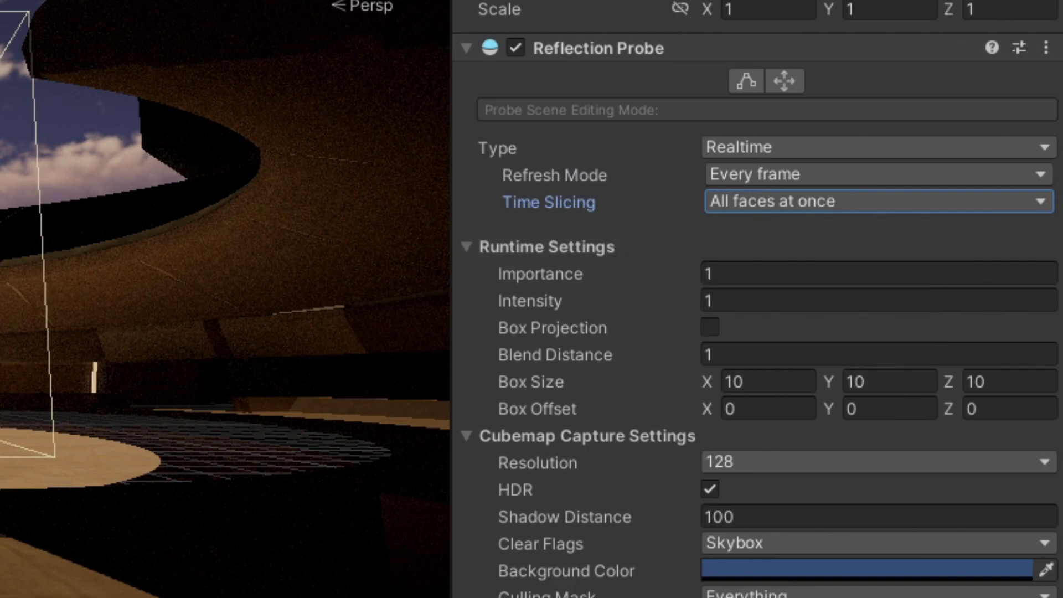
Set the probe's Box Size to 1000 on the X, Y and Z axes
{"action": "left_click", "coordinate": [749, 387]}
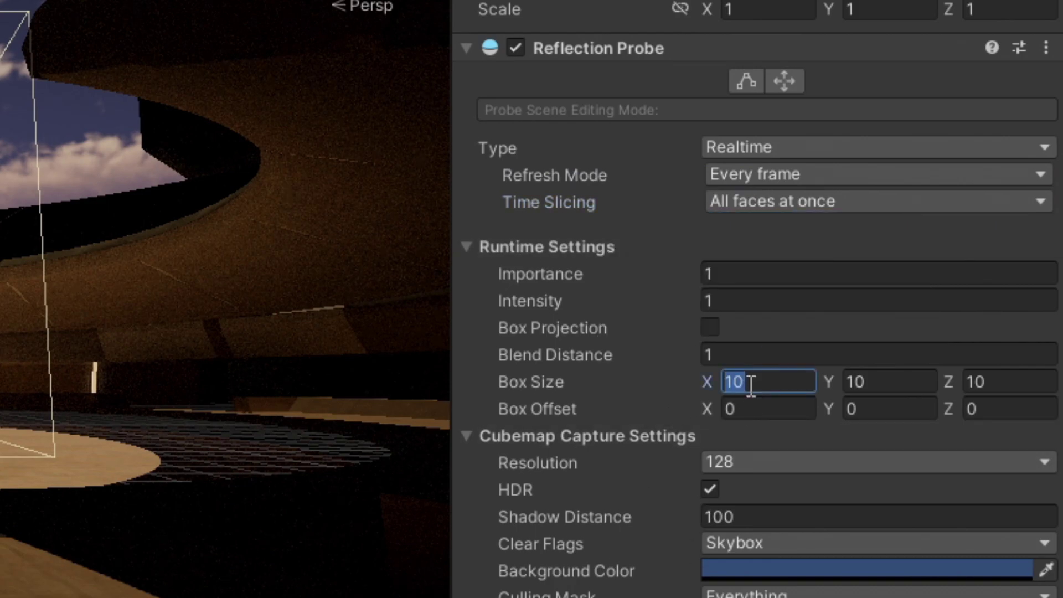
{"action": "type", "text": "100"}
{"action": "key", "text": "Tab"}
{"action": "type", "text": "100"}
{"action": "key", "text": "Tab"}
{"action": "type", "text": "100"}
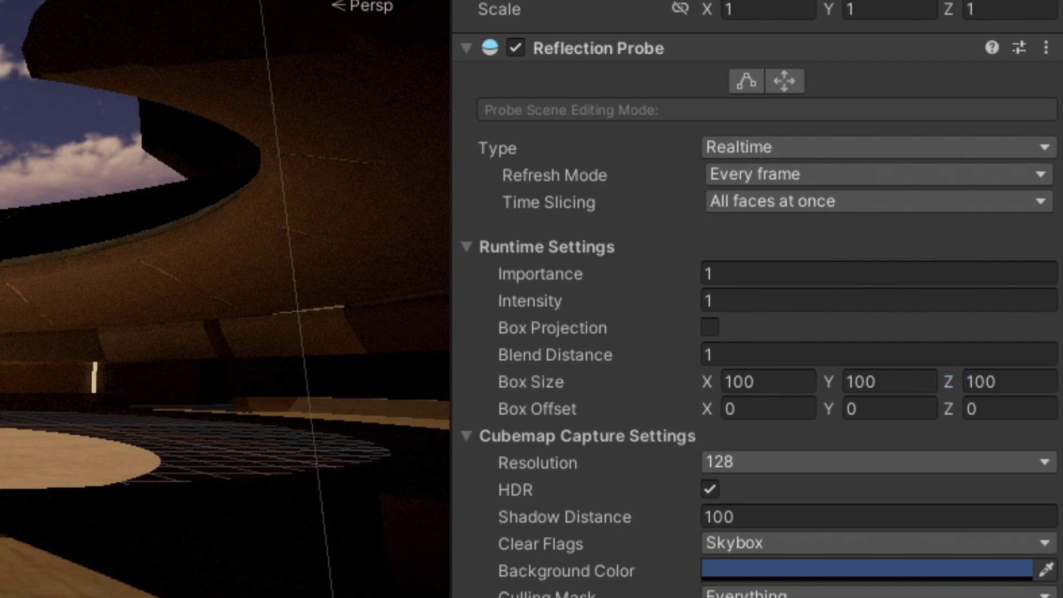
{"action": "type", "text": "1000"}
{"action": "key", "text": "Tab"}
{"action": "type", "text": "1000"}
{"action": "key", "text": "Tab"}
{"action": "type", "text": "1000"}
{"action": "key", "text": "Return"}
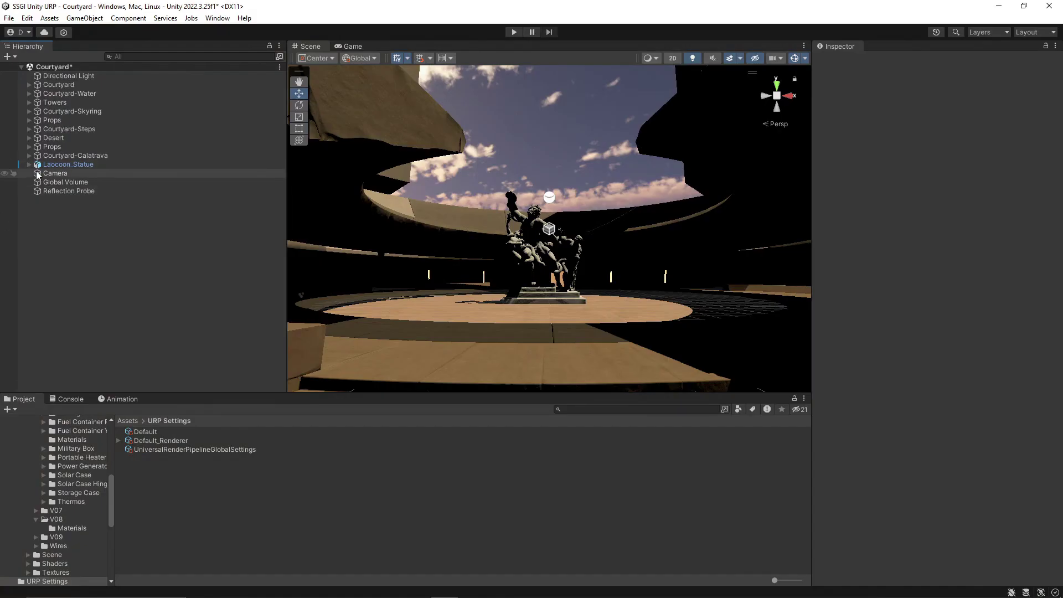
{"action": "left_click", "coordinate": [55, 174]}
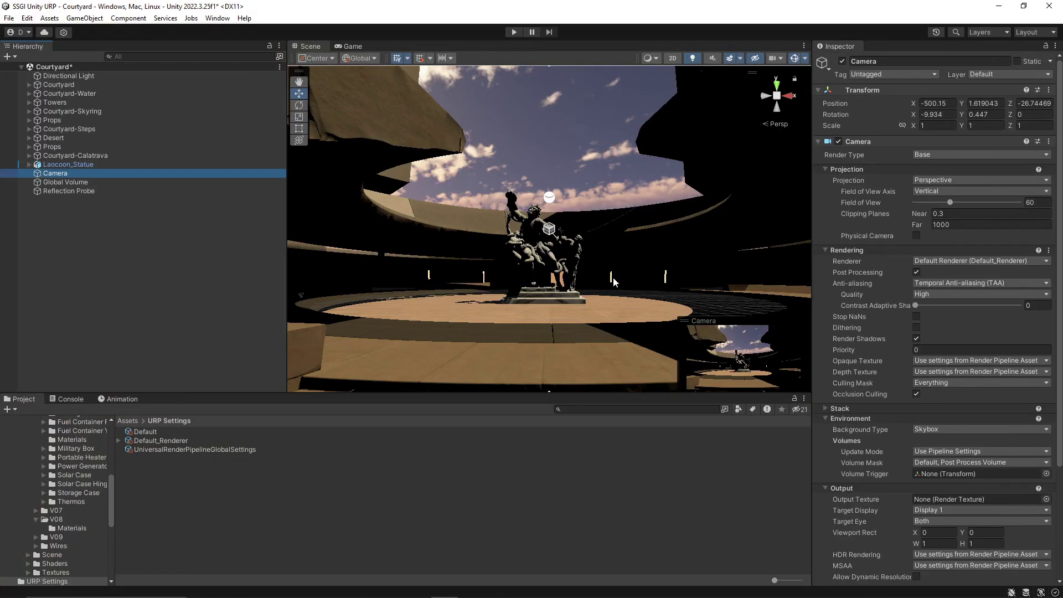
Add the Path Tracing Set Reflection Probe script to the Camera by searching 'path'
{"action": "scroll", "coordinate": [998, 329], "scroll_direction": "down", "scroll_amount": 2}
{"action": "scroll", "coordinate": [999, 329], "scroll_direction": "down", "scroll_amount": 5}
{"action": "left_click", "coordinate": [913, 570]}
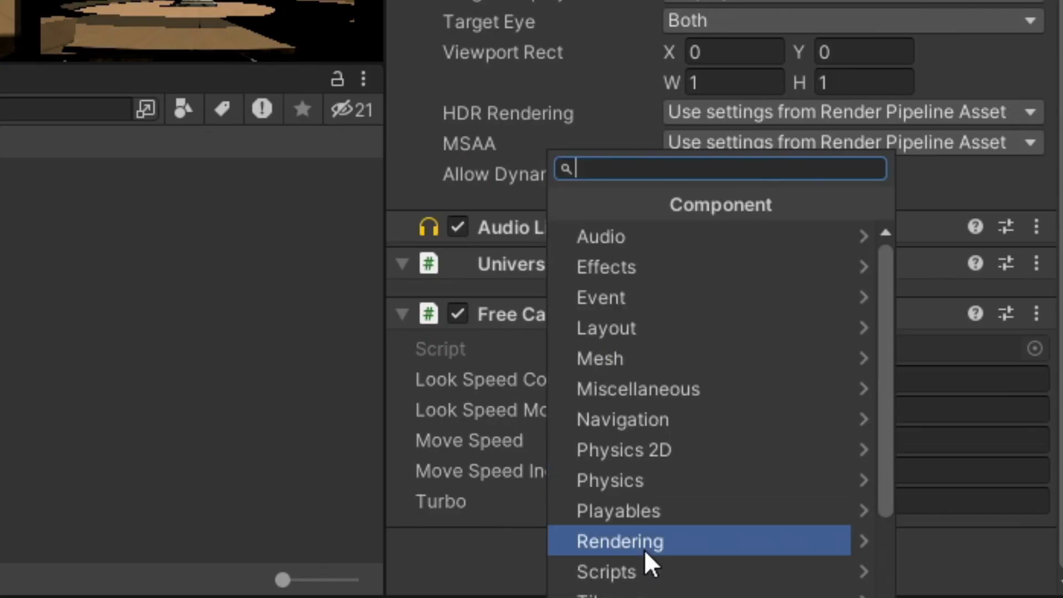
{"action": "type", "text": "path"}
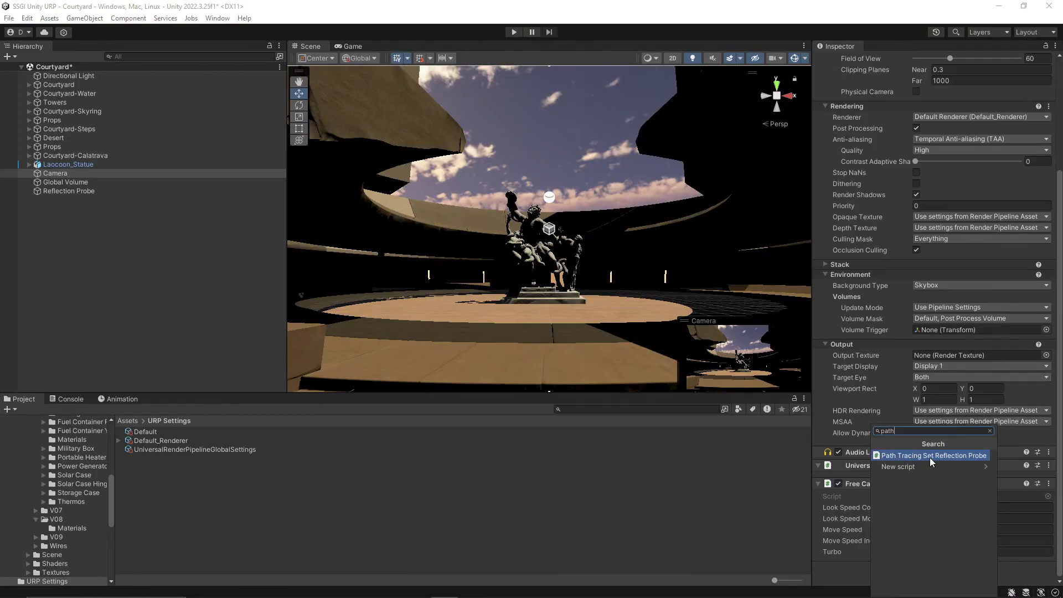
{"action": "left_click", "coordinate": [931, 455]}
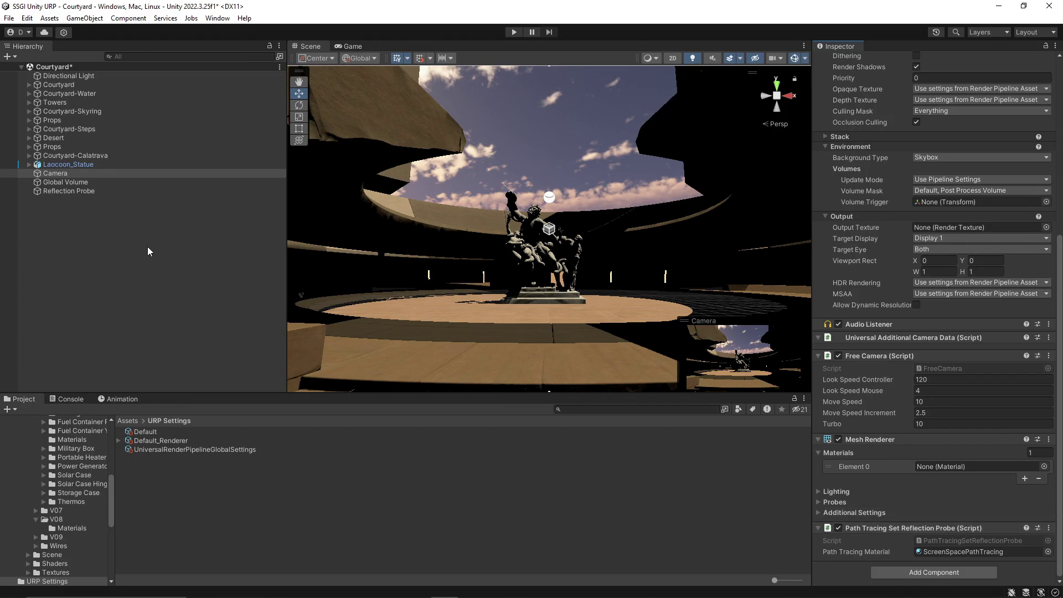
{"action": "key", "text": "ctrl+p"}
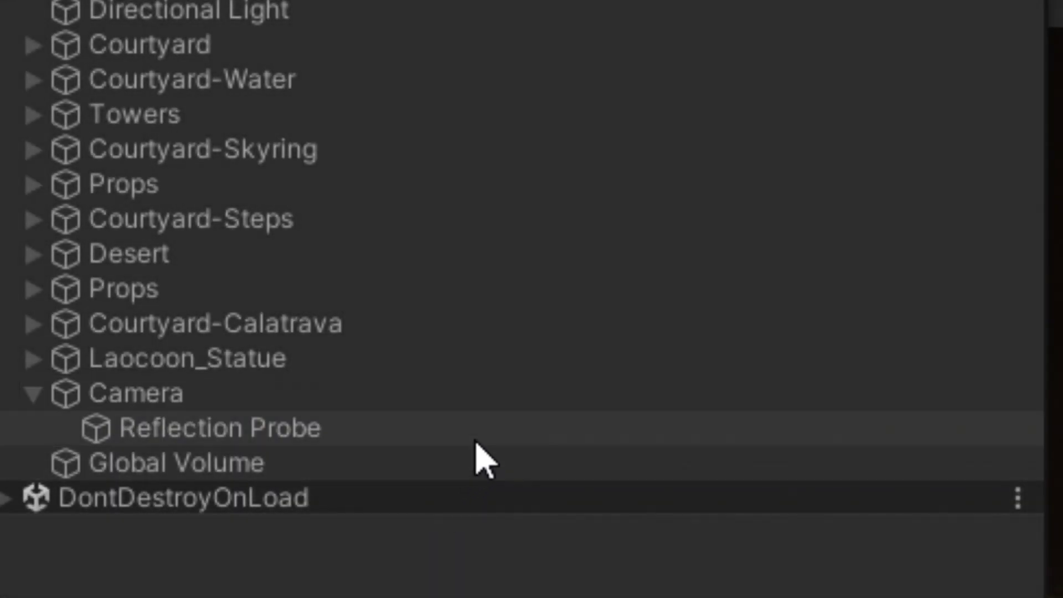
In play mode, set the Camera's child Reflection Probe Culling Mask to Everything, look around, then stop
{"action": "left_click", "coordinate": [476, 440]}
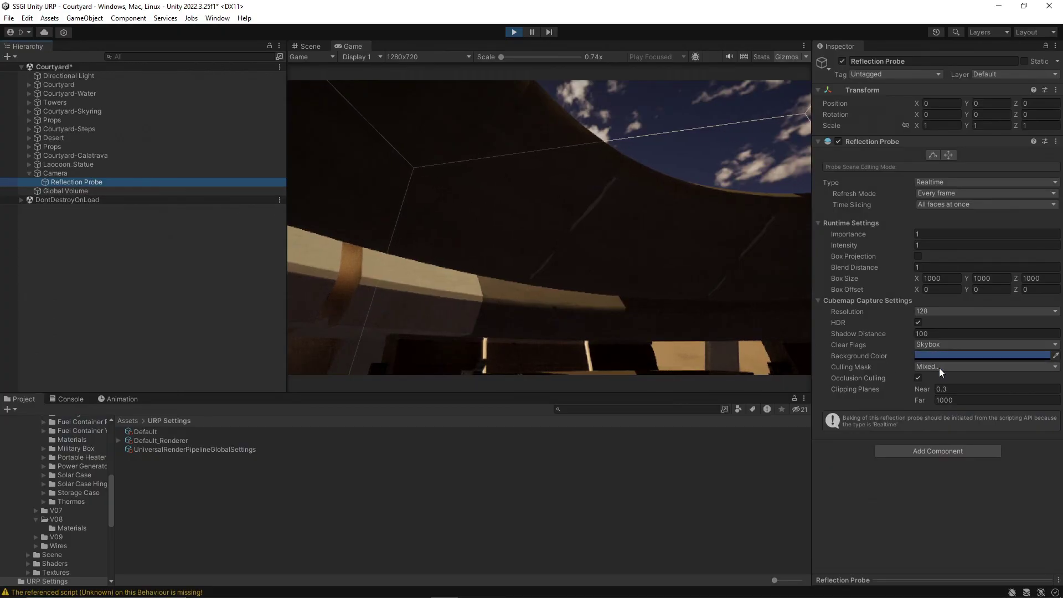
{"action": "left_click", "coordinate": [939, 367]}
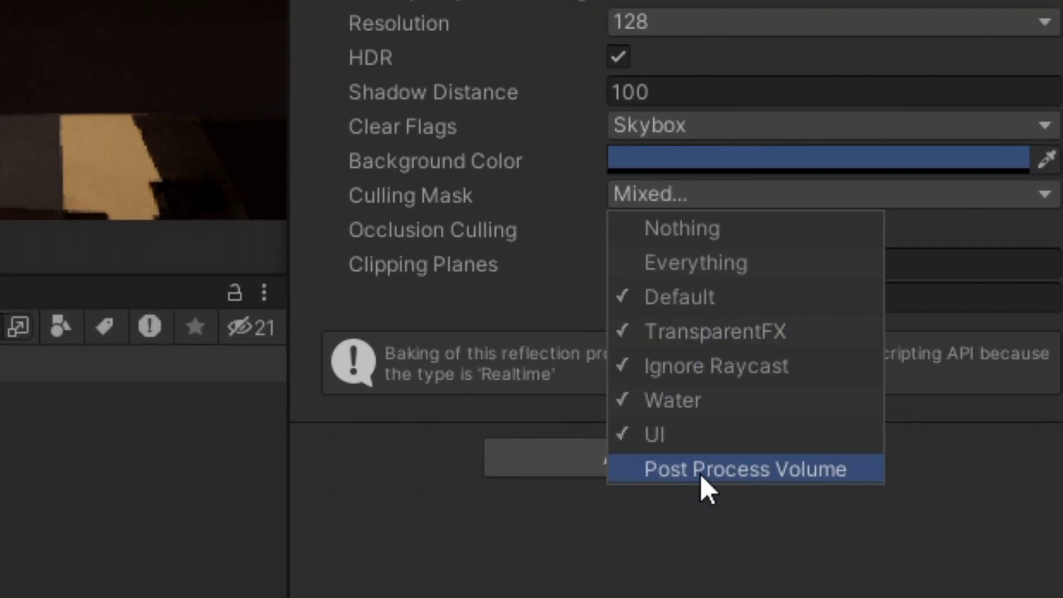
{"action": "left_click", "coordinate": [699, 473]}
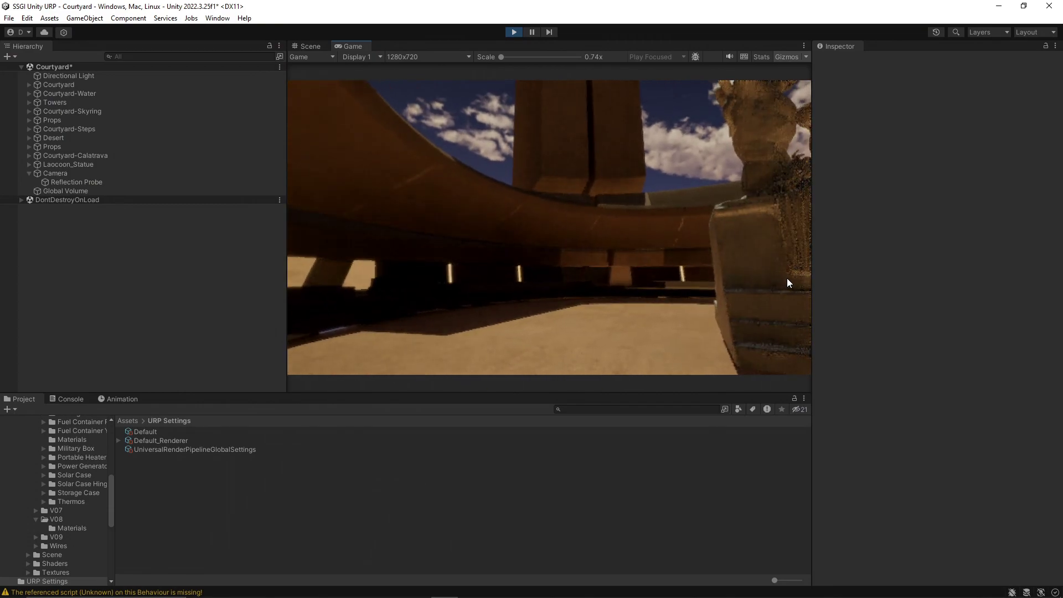
{"action": "mouse_move", "coordinate": [789, 283]}
{"action": "right_mouse_down"}
{"action": "mouse_move", "coordinate": [380, 212]}
{"action": "mouse_move", "coordinate": [129, 278]}
{"action": "right_mouse_up"}
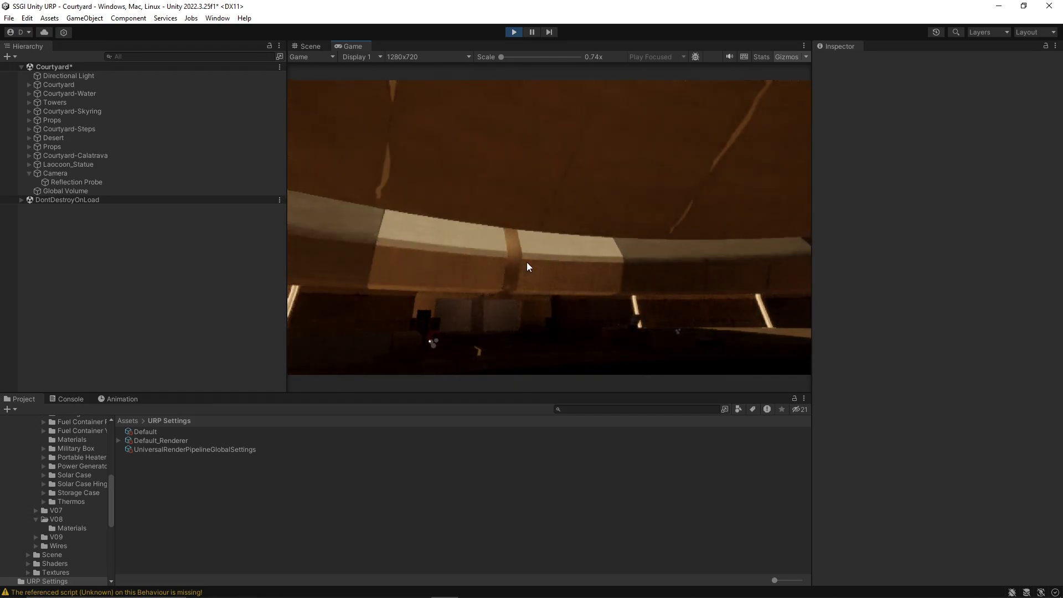
{"action": "key", "text": "ctrl+p"}
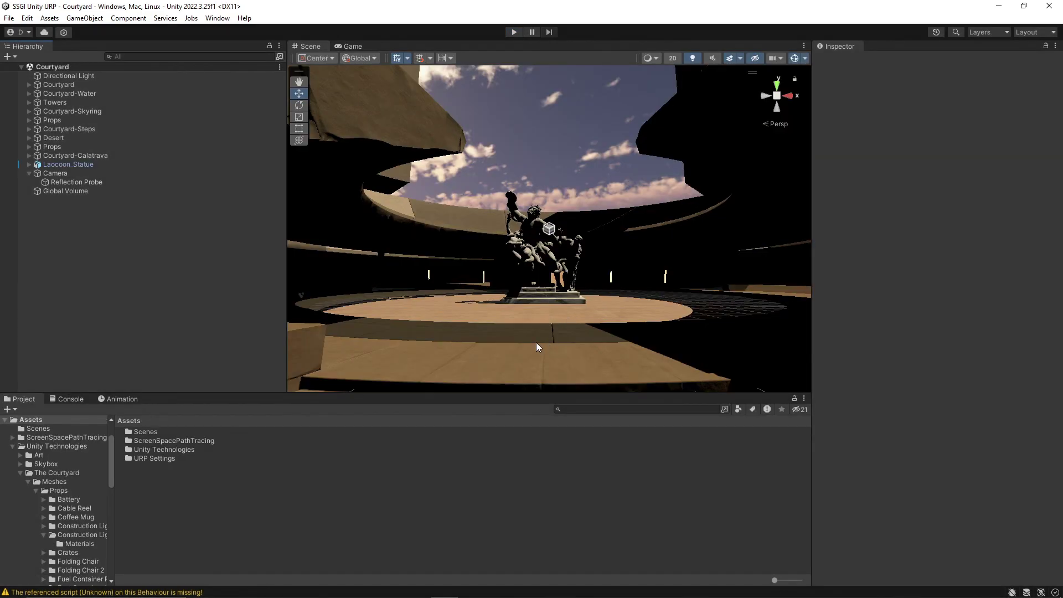
{"action": "right_click_drag", "start_coordinate": [579, 247], "coordinate": [568, 294]}
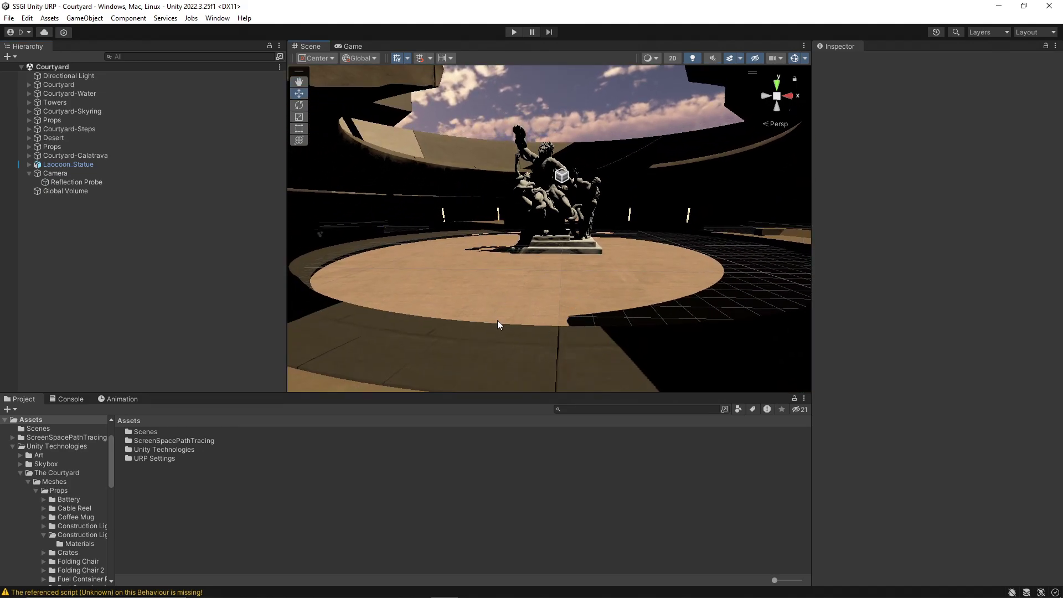
Give the floor disc's WaterBottom material Smoothness 0.936 and Metallic 1, then inspect its reflections
{"action": "left_click", "coordinate": [518, 299]}
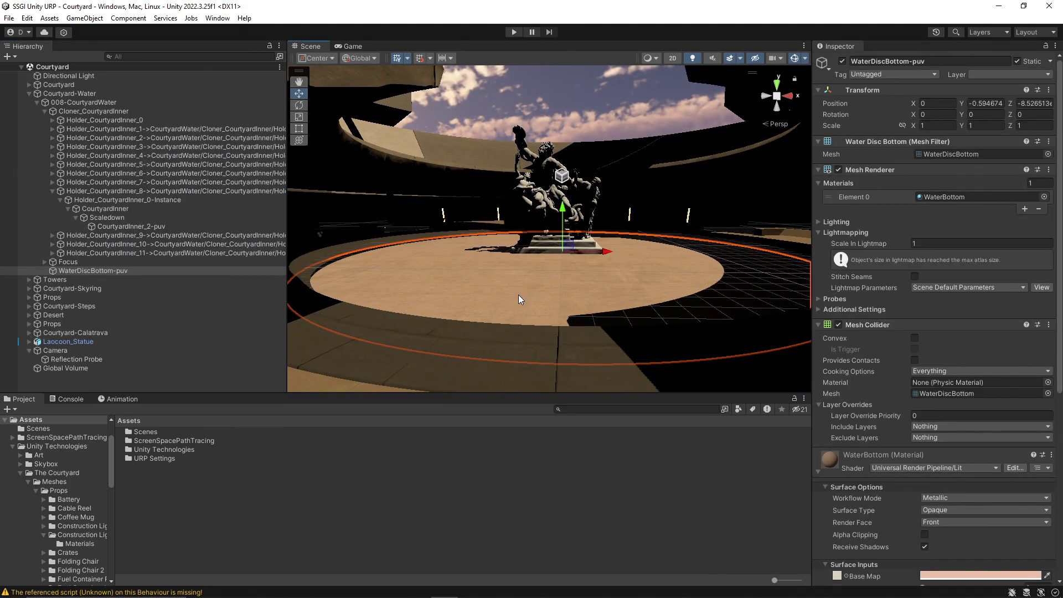
{"action": "scroll", "coordinate": [936, 319], "scroll_direction": "down", "scroll_amount": 3}
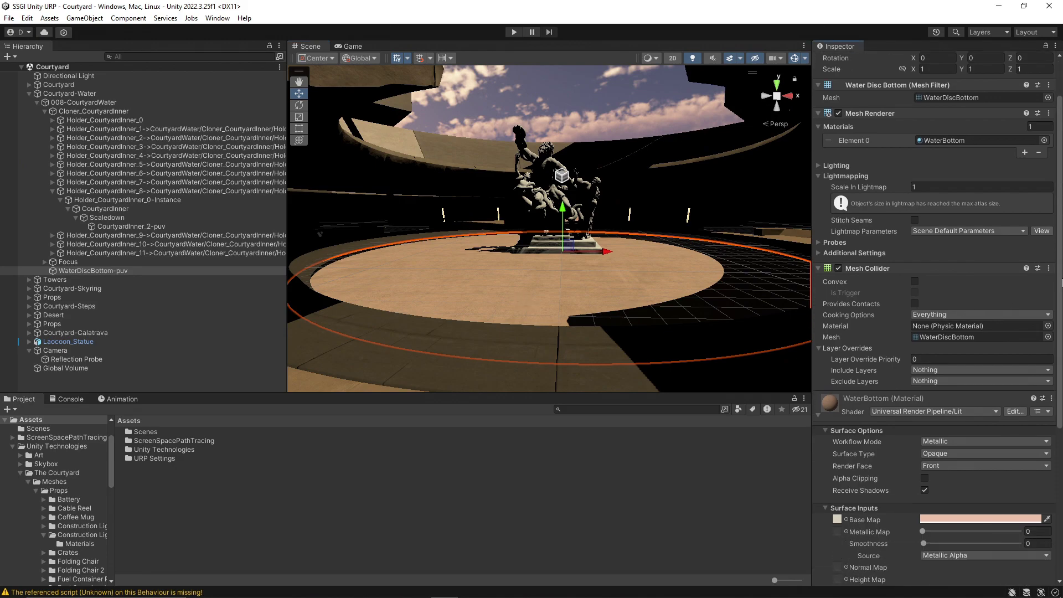
{"action": "scroll", "coordinate": [936, 318], "scroll_direction": "down", "scroll_amount": 3}
{"action": "scroll", "coordinate": [935, 318], "scroll_direction": "down", "scroll_amount": 2}
{"action": "scroll", "coordinate": [936, 318], "scroll_direction": "down", "scroll_amount": 2}
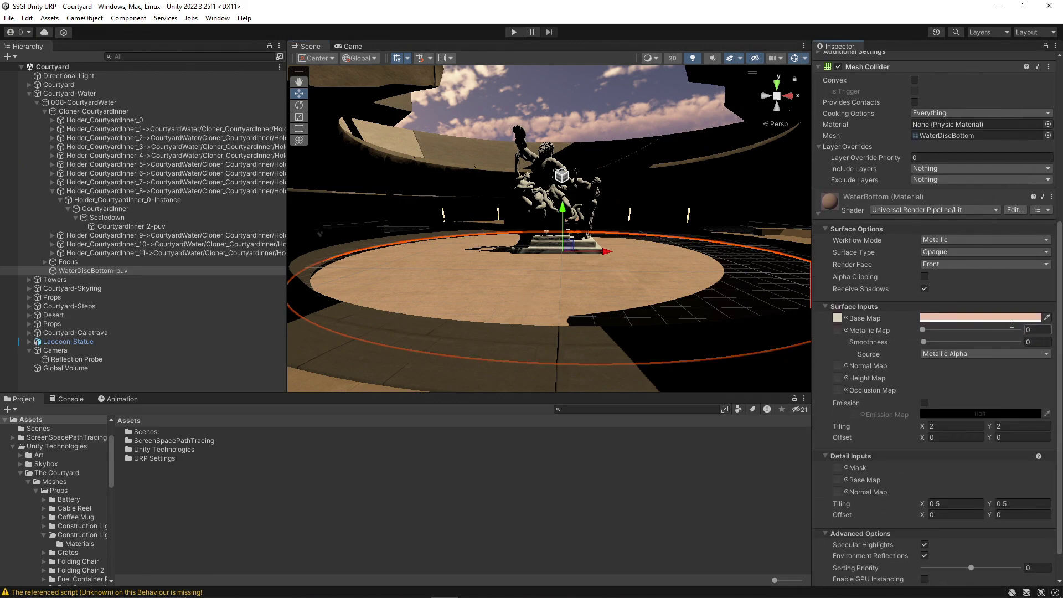
{"action": "left_click_drag", "start_coordinate": [924, 342], "coordinate": [1011, 342]}
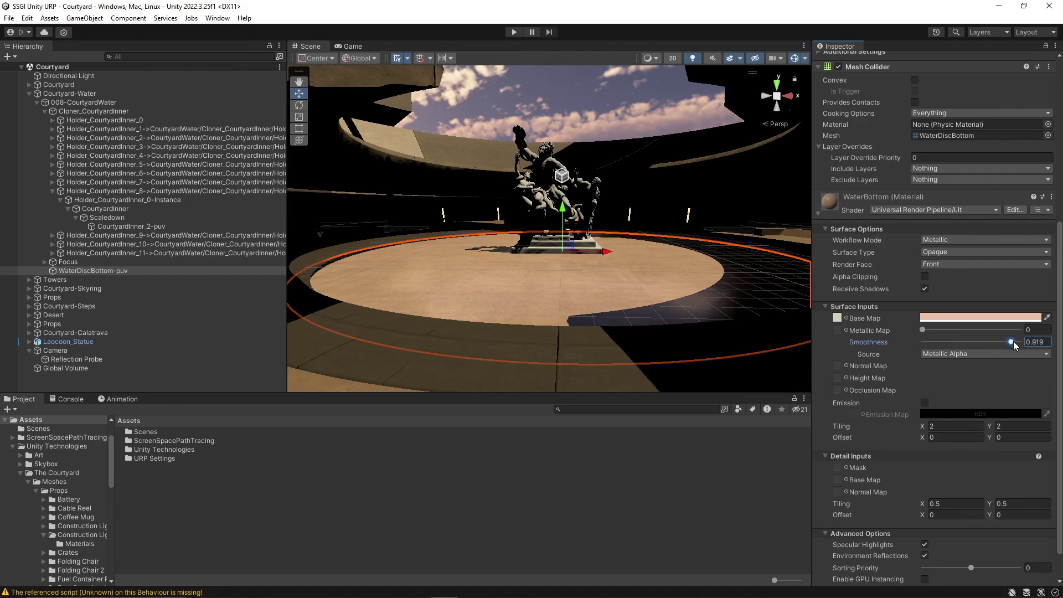
{"action": "left_click_drag", "start_coordinate": [932, 329], "coordinate": [1035, 331]}
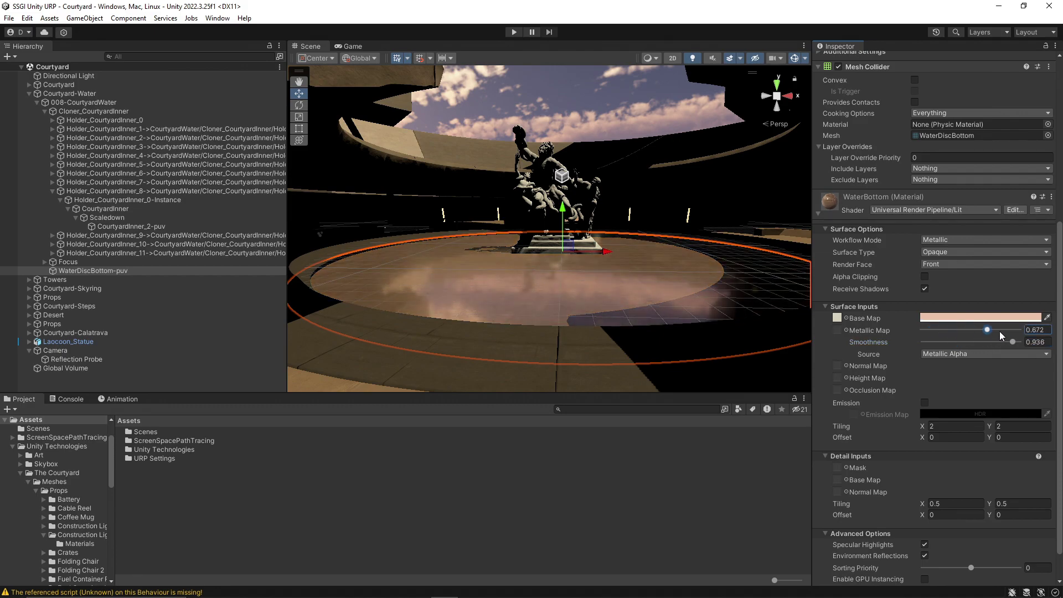
{"action": "mouse_move", "coordinate": [654, 171]}
{"action": "right_mouse_down"}
{"action": "mouse_move", "coordinate": [404, 248]}
{"action": "mouse_move", "coordinate": [915, 291]}
{"action": "mouse_move", "coordinate": [400, 223]}
{"action": "mouse_move", "coordinate": [432, 203]}
{"action": "right_mouse_up"}
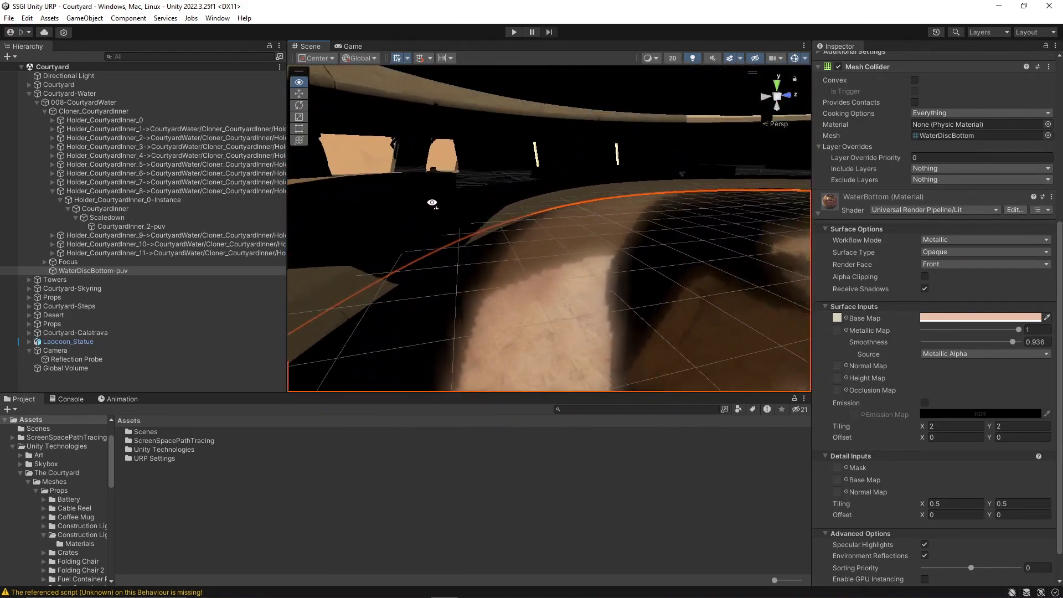
{"action": "right_click_drag", "start_coordinate": [431, 202], "coordinate": [664, 262]}
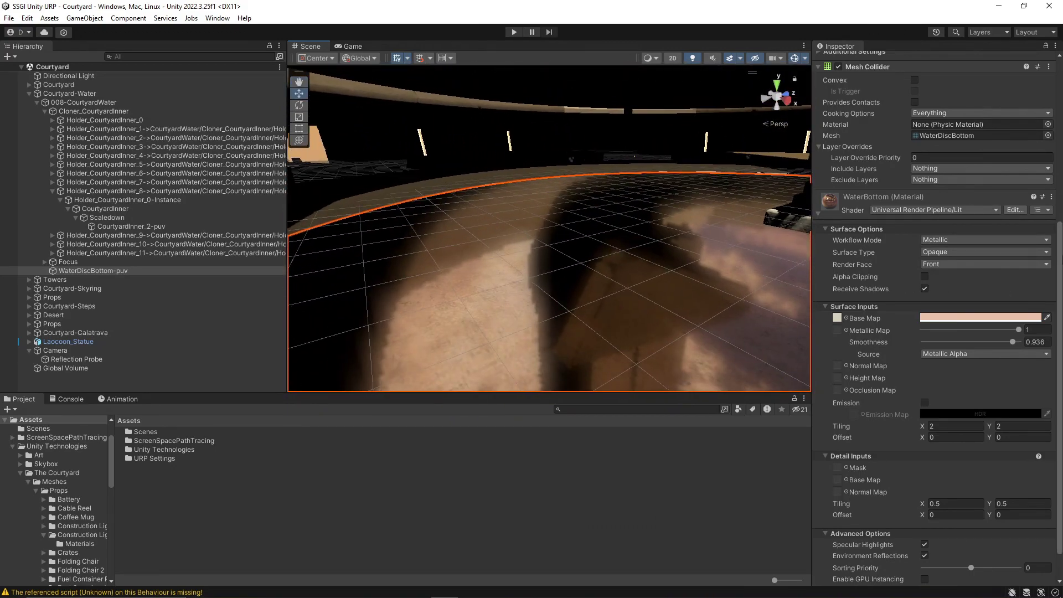
Turn off Environment Reflections in WaterBottom's Advanced Options and turn the view back to the statue
{"action": "scroll", "coordinate": [936, 315], "scroll_direction": "down", "scroll_amount": 2}
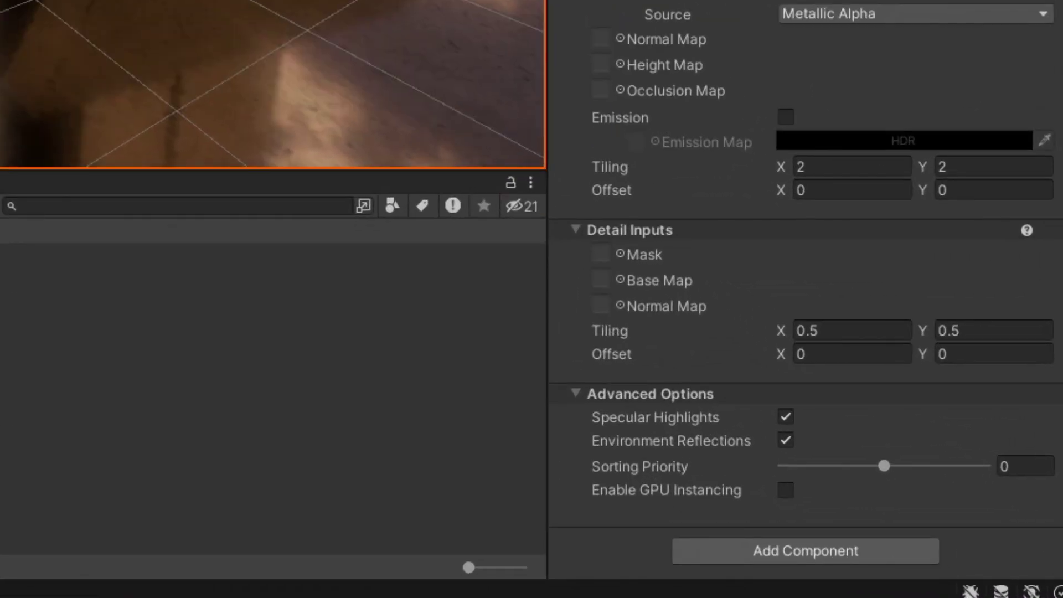
{"action": "left_click", "coordinate": [788, 436]}
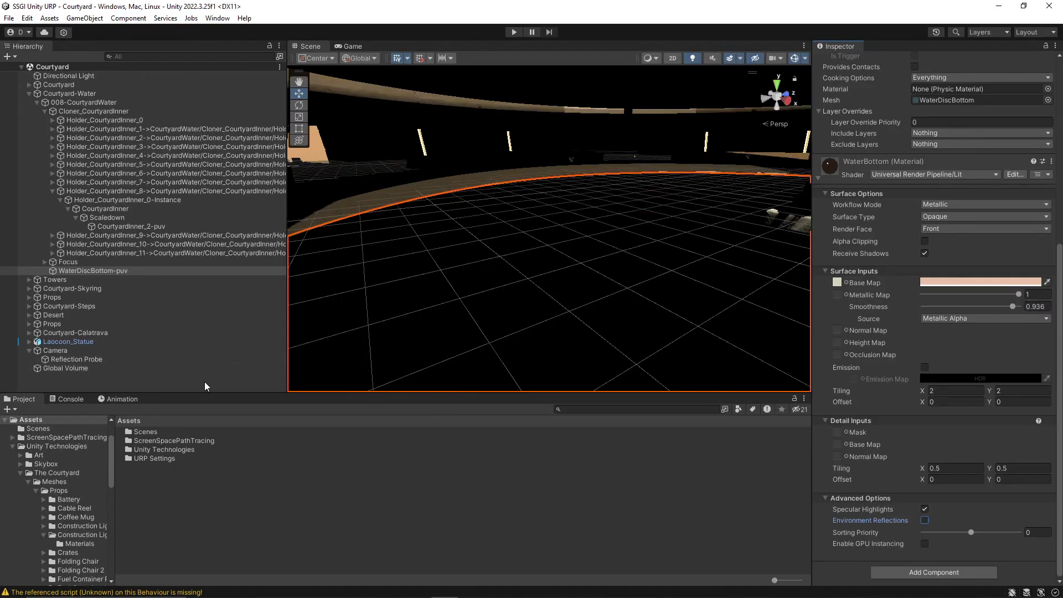
{"action": "left_click", "coordinate": [205, 383]}
{"action": "mouse_move", "coordinate": [676, 237]}
{"action": "right_mouse_down"}
{"action": "mouse_move", "coordinate": [796, 229]}
{"action": "mouse_move", "coordinate": [755, 241]}
{"action": "right_mouse_up"}
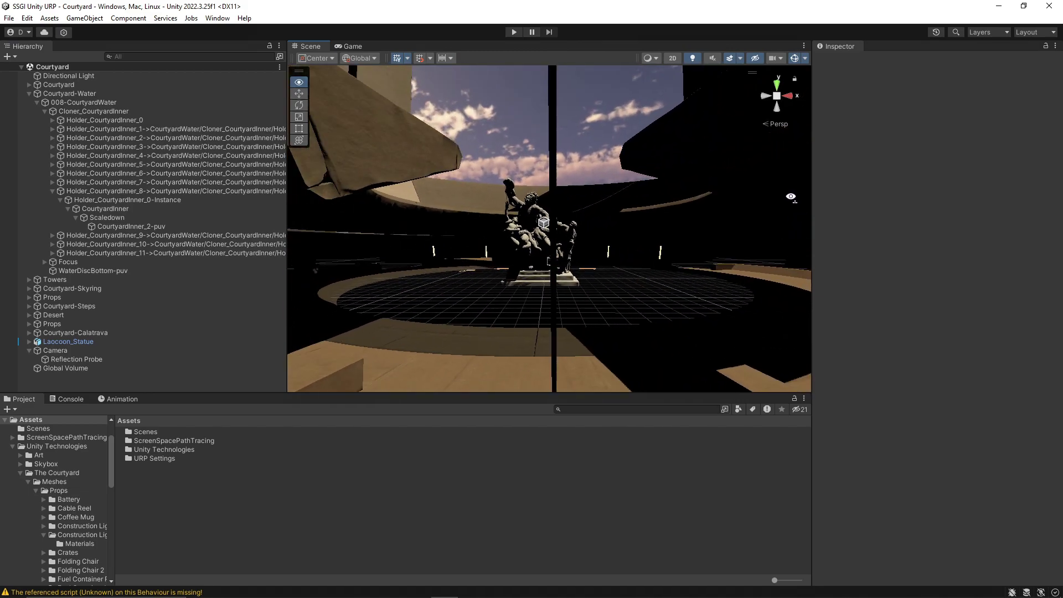
{"action": "right_click_drag", "start_coordinate": [755, 240], "coordinate": [667, 153]}
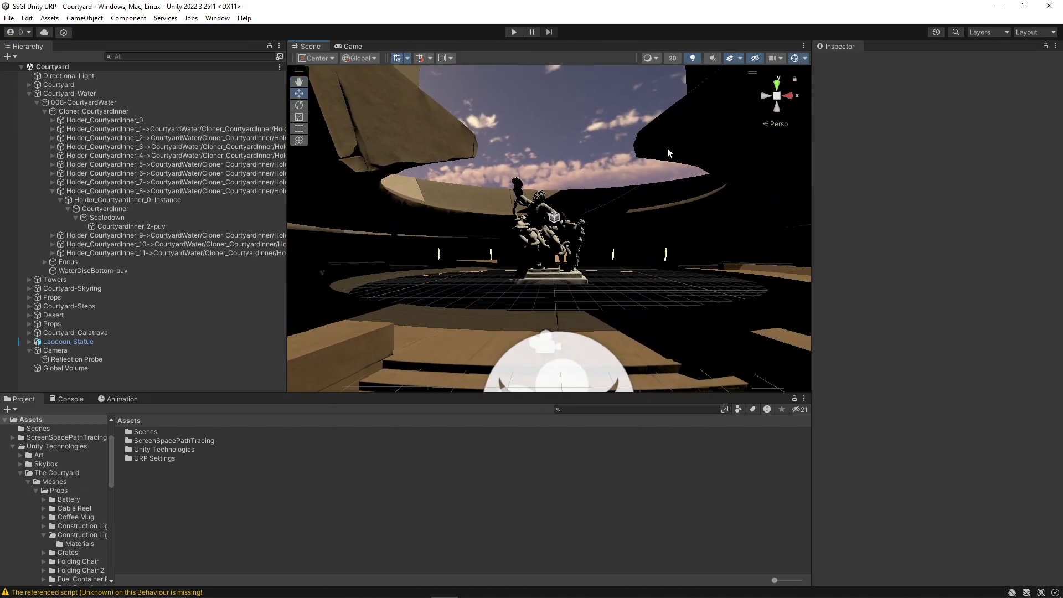
Preview the path-traced courtyard in the Game view in play mode, then open the URP Settings folder
{"action": "left_click", "coordinate": [352, 47]}
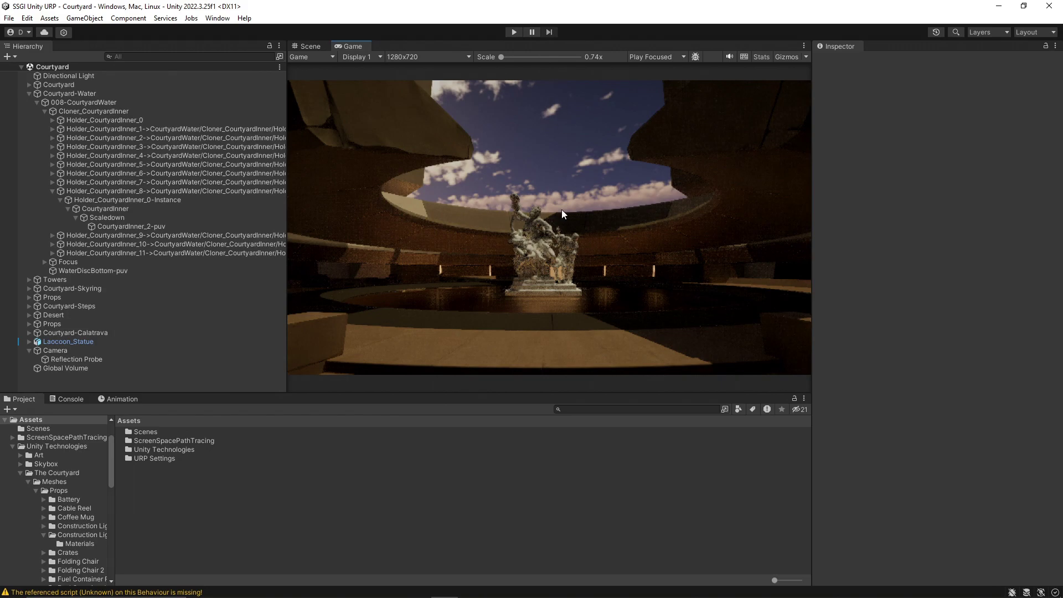
{"action": "left_click", "coordinate": [510, 31]}
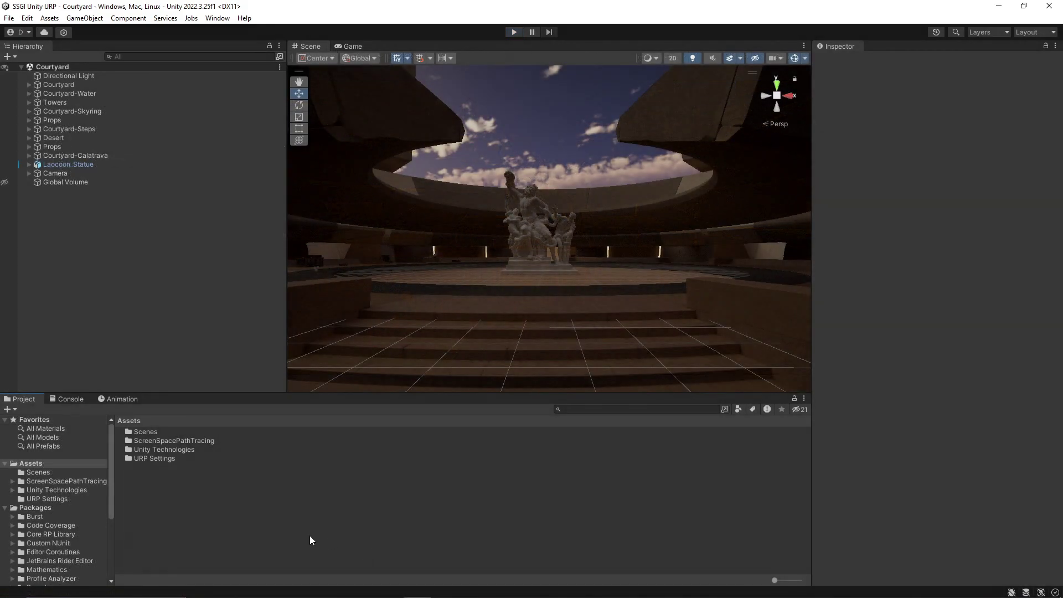
{"action": "double_click", "coordinate": [151, 459]}
Enable Refraction on Default_Renderer and create a new material named 'refraction'
{"action": "left_click", "coordinate": [164, 439]}
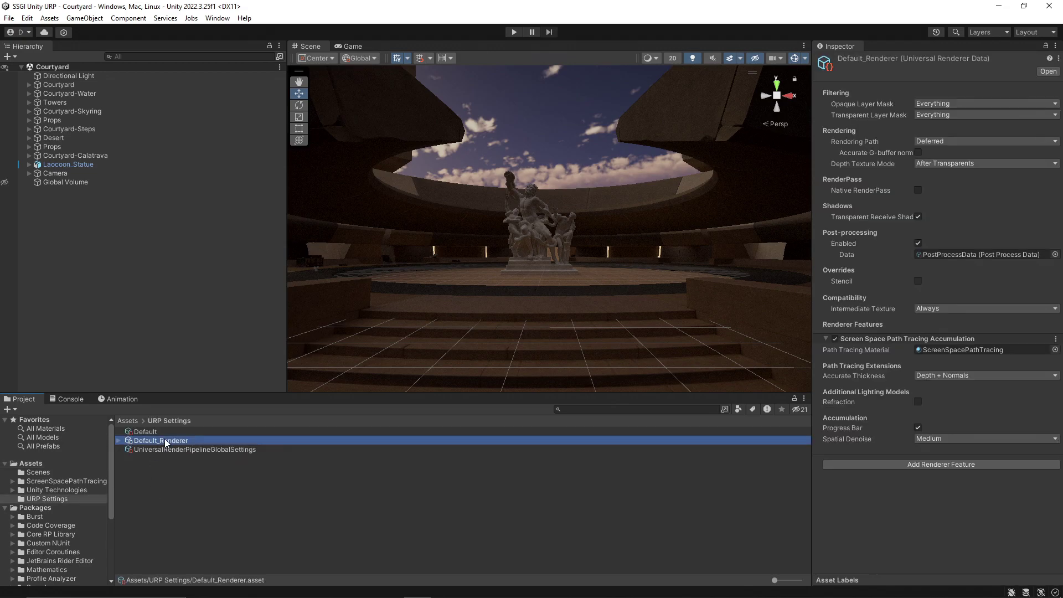
{"action": "left_click", "coordinate": [919, 401]}
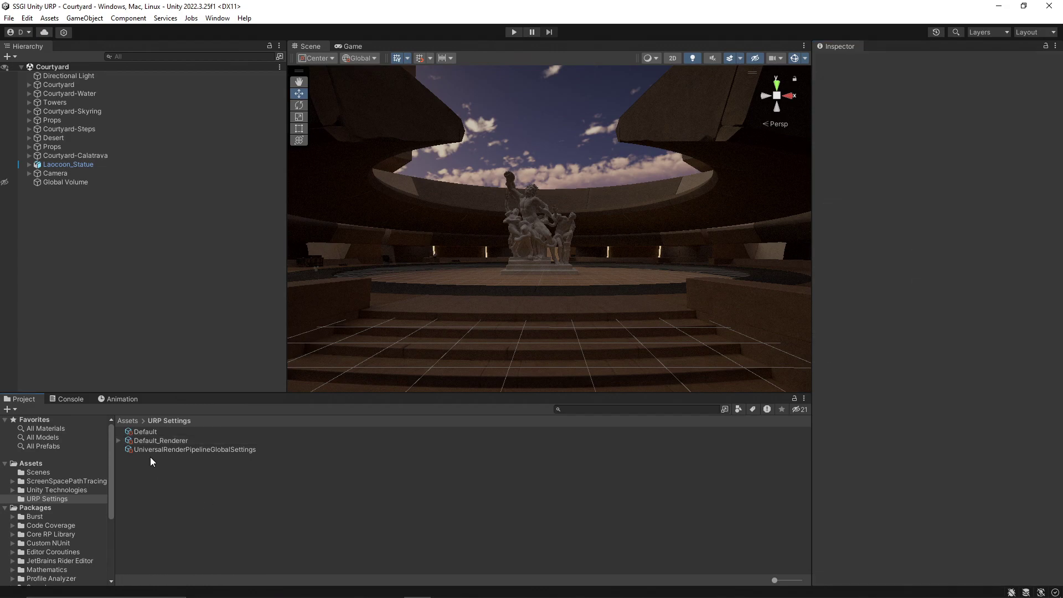
{"action": "left_click", "coordinate": [128, 422]}
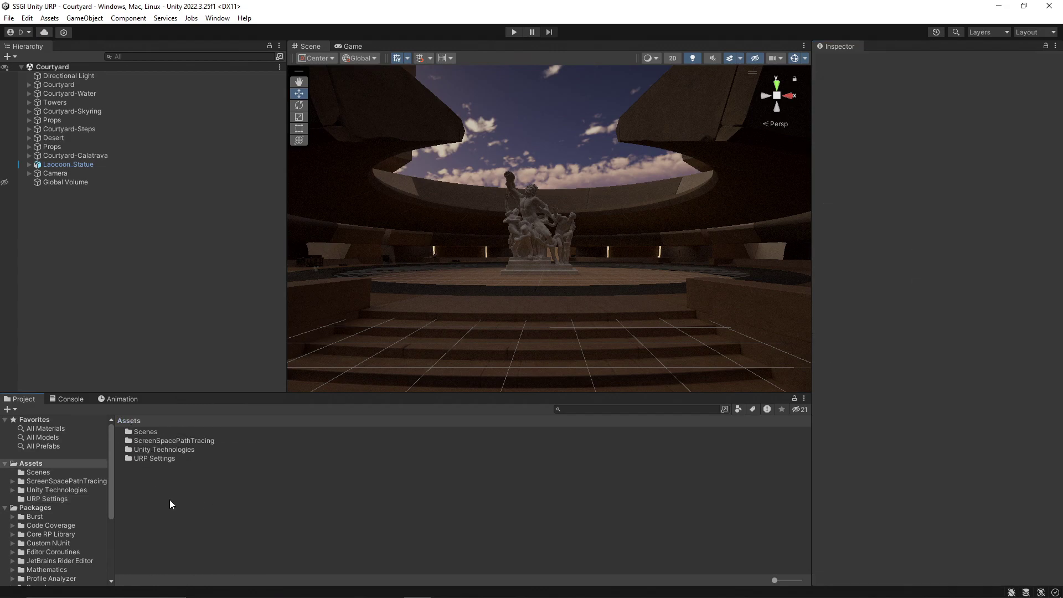
{"action": "right_click", "coordinate": [171, 500]}
{"action": "mouse_move", "coordinate": [245, 189]}
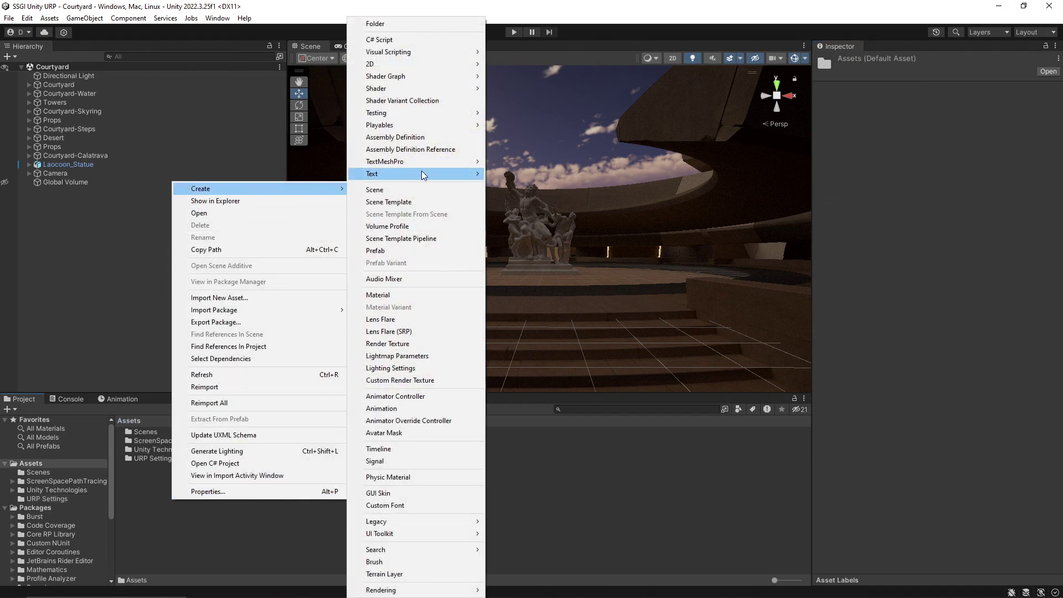
{"action": "left_click", "coordinate": [408, 295]}
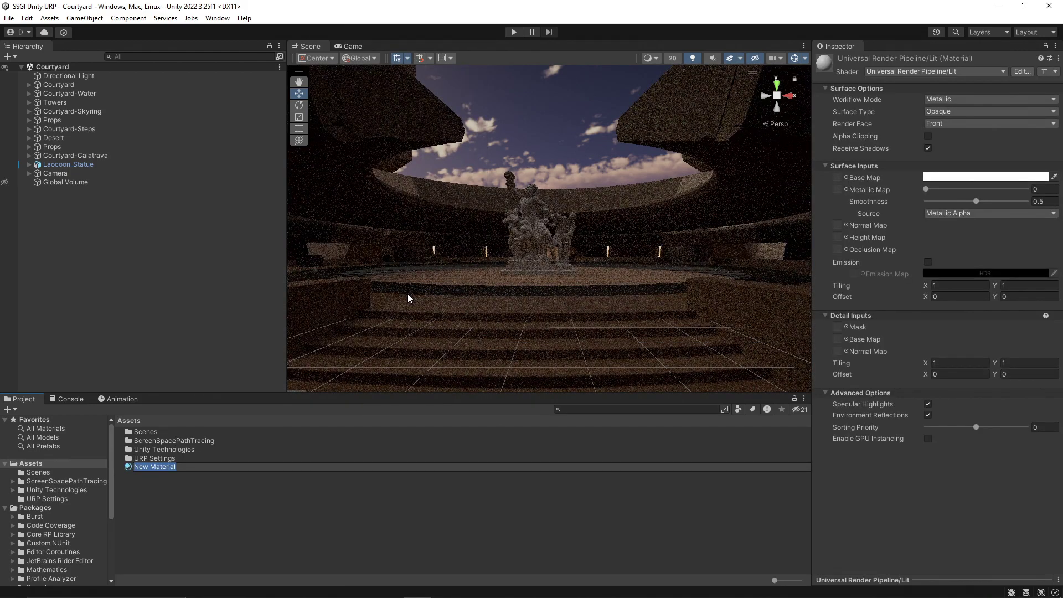
{"action": "type", "text": "refraction"}
{"action": "key", "text": "Return"}
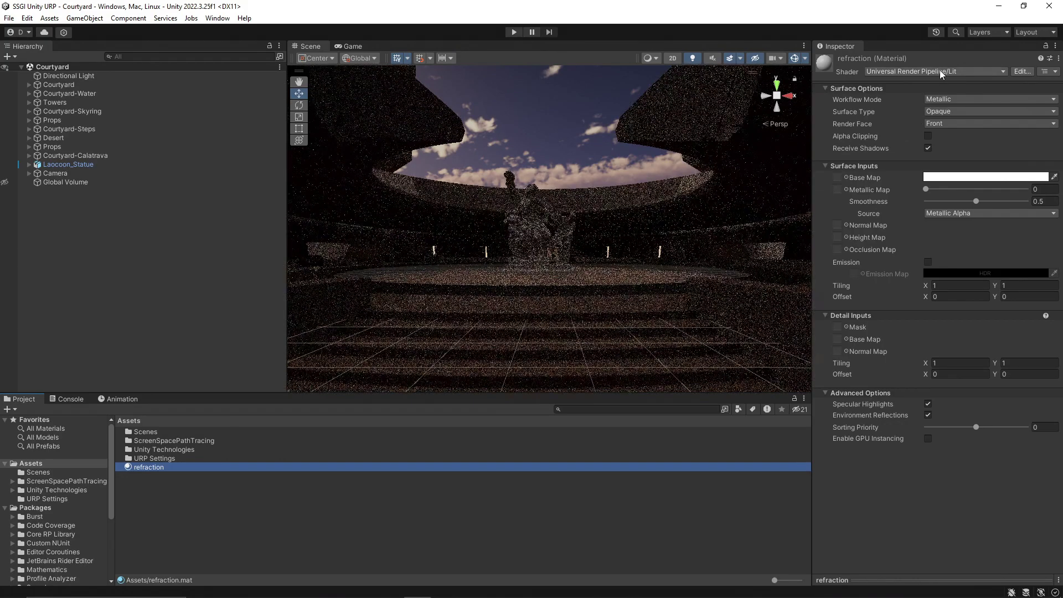
Switch the refraction material to the Refraction Lit shader with IOR 2 and smoothness 1
{"action": "left_click", "coordinate": [939, 70]}
{"action": "type", "text": "refraction"}
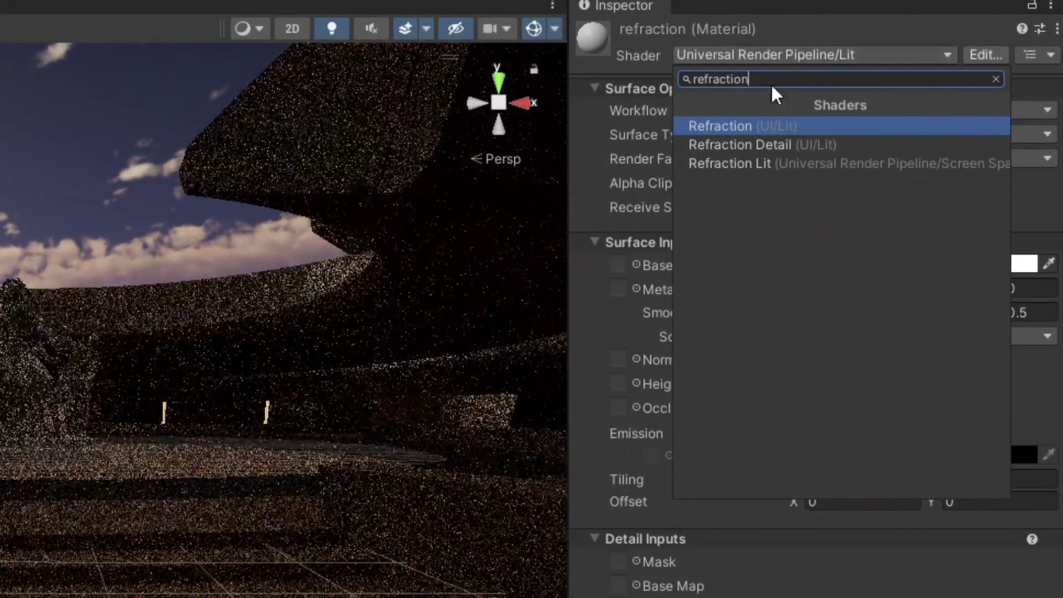
{"action": "left_click", "coordinate": [729, 162]}
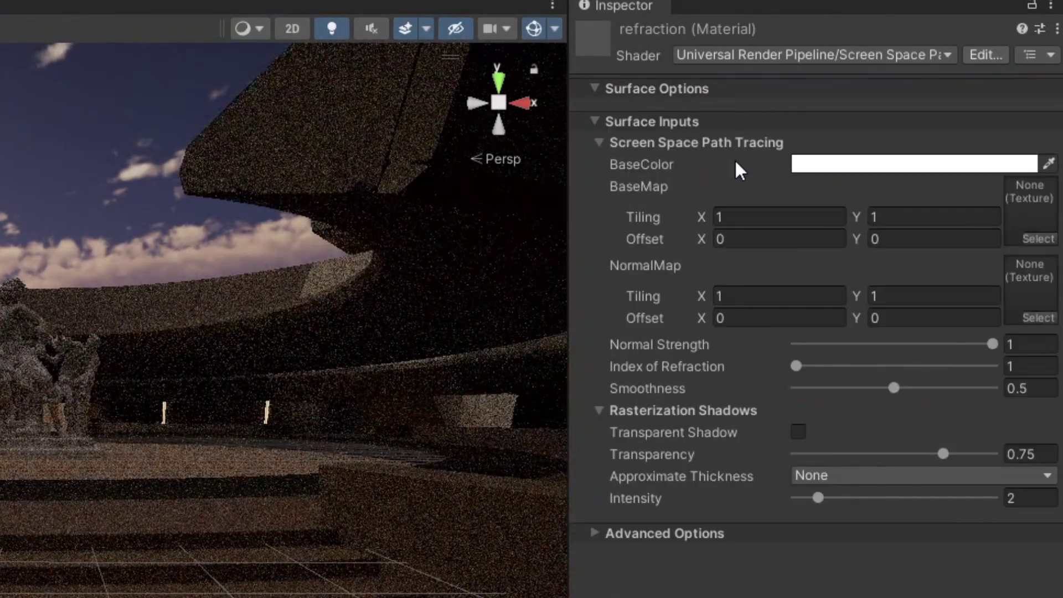
{"action": "left_click", "coordinate": [1031, 367]}
{"action": "type", "text": "2"}
{"action": "left_click", "coordinate": [1041, 389]}
{"action": "type", "text": "1"}
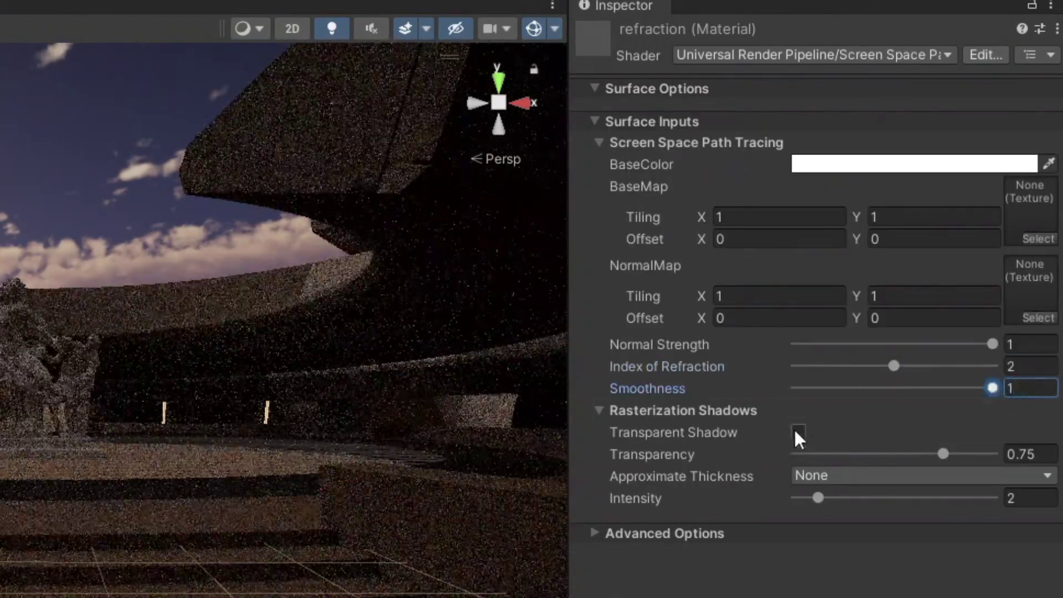
Turn on transparent shadows at 1, thickness All Lights, and shadow intensity 10
{"action": "left_click", "coordinate": [798, 431]}
{"action": "left_click", "coordinate": [1051, 451]}
{"action": "type", "text": "1"}
{"action": "left_click", "coordinate": [800, 475]}
{"action": "left_click", "coordinate": [850, 547]}
{"action": "left_click", "coordinate": [1029, 498]}
{"action": "type", "text": "10"}
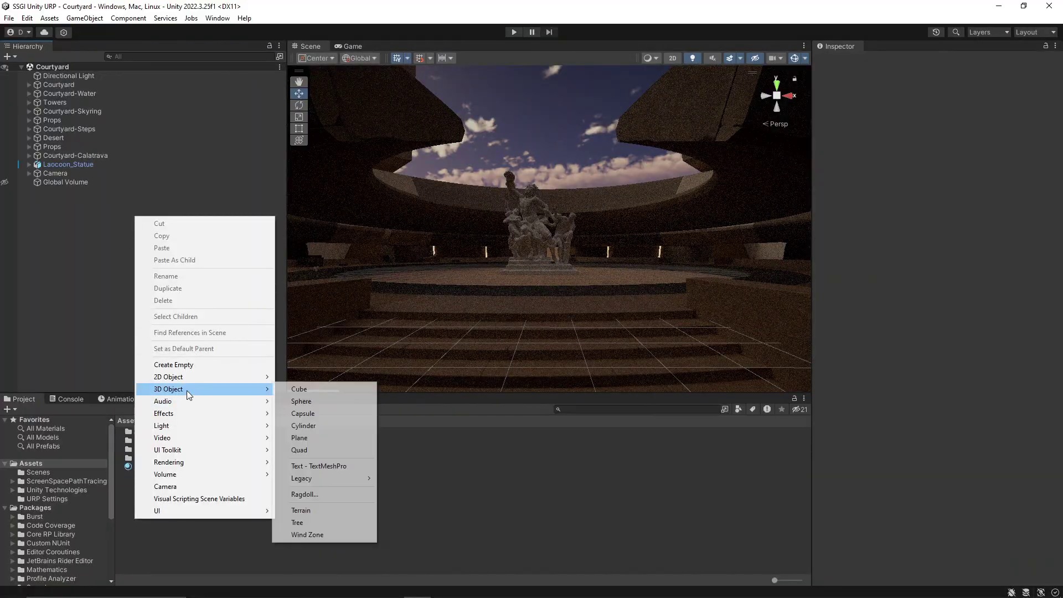
Add a sphere to the scene and set its X scale to 5
{"action": "left_click", "coordinate": [299, 402]}
{"action": "left_click", "coordinate": [942, 125]}
{"action": "type", "text": "5"}
{"action": "key", "text": "Tab"}
Finish scaling the sphere to 5, assign the refraction material, and preview it in Play mode
{"action": "type", "text": "5"}
{"action": "key", "text": "Tab"}
{"action": "type", "text": "5"}
{"action": "left_click_drag", "start_coordinate": [148, 467], "coordinate": [941, 197]}
{"action": "left_click", "coordinate": [69, 75]}
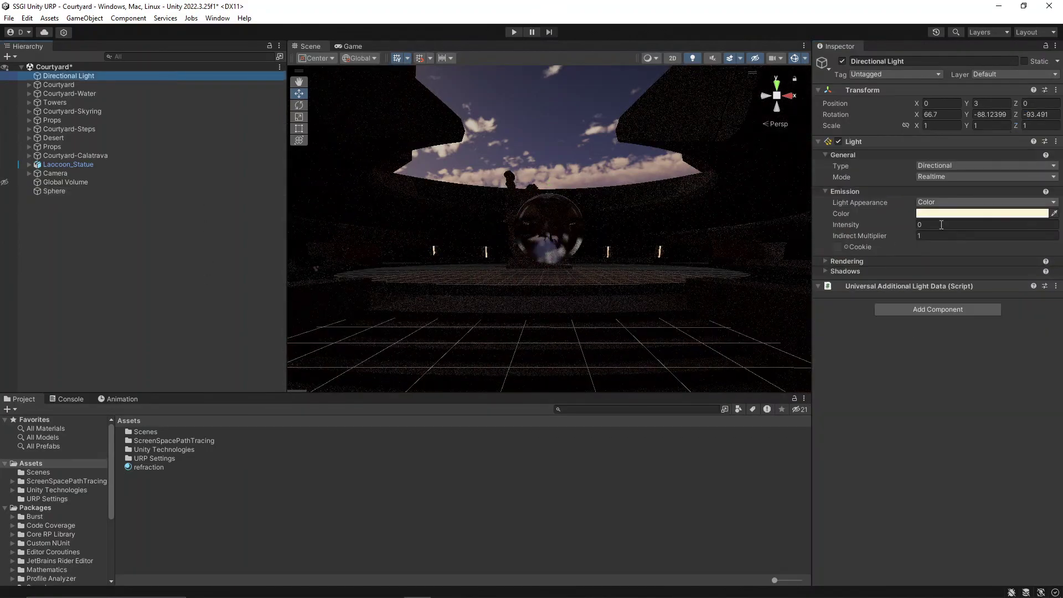
{"action": "left_click", "coordinate": [161, 283]}
{"action": "left_click", "coordinate": [551, 226]}
{"action": "key", "text": "ctrl+p"}
Raise the sphere to Y 1.94, lower the refraction transparency, and name a new material 'emissive'
{"action": "left_click", "coordinate": [988, 103]}
{"action": "type", "text": "1.94"}
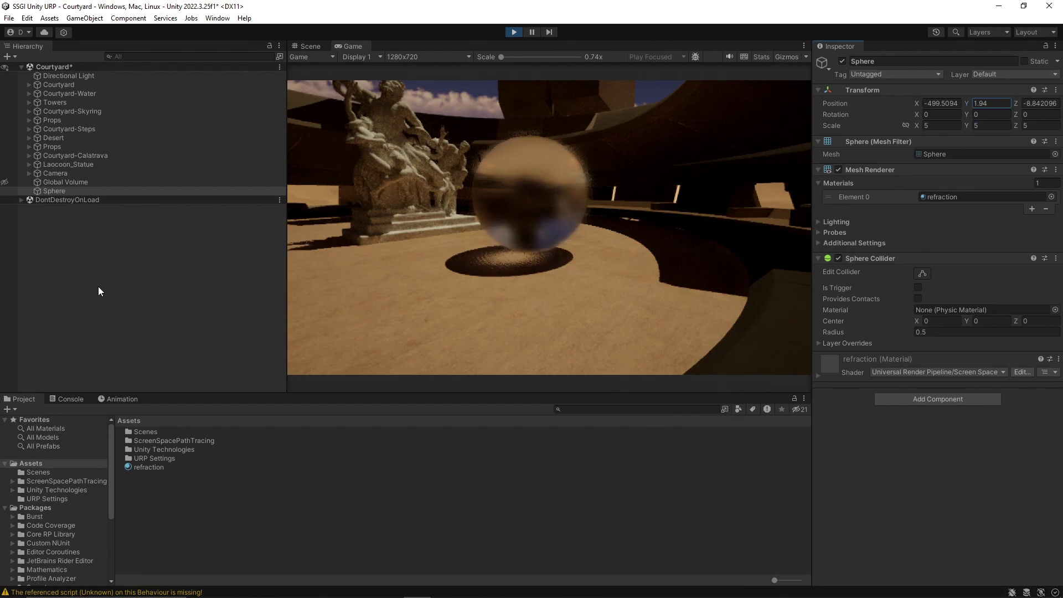
{"action": "left_click", "coordinate": [98, 287]}
{"action": "left_click", "coordinate": [138, 466]}
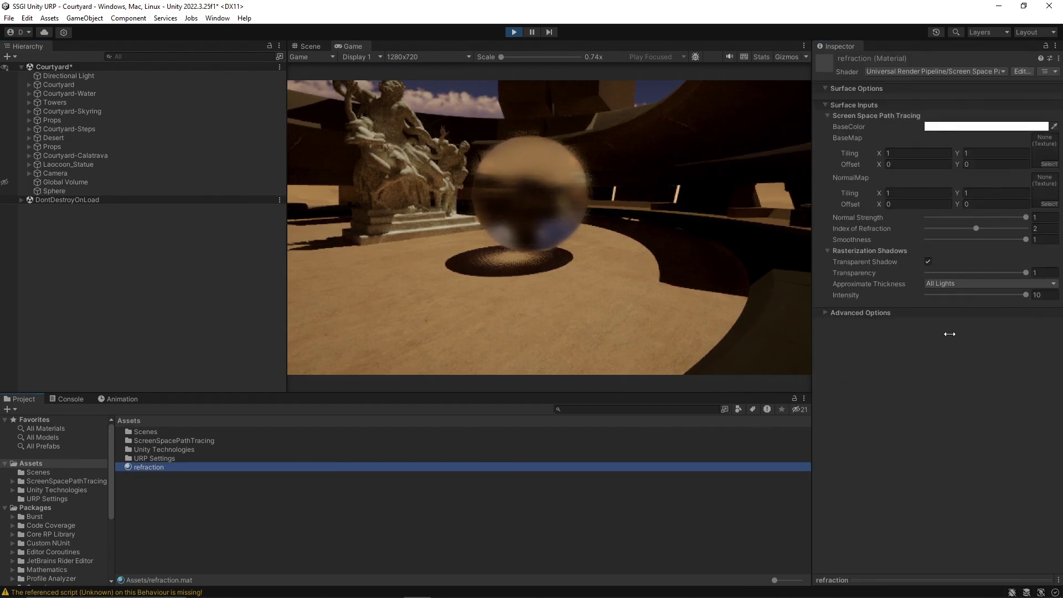
{"action": "mouse_move", "coordinate": [1026, 272]}
{"action": "left_mouse_down"}
{"action": "mouse_move", "coordinate": [1009, 274]}
{"action": "mouse_move", "coordinate": [1049, 278]}
{"action": "left_mouse_up"}
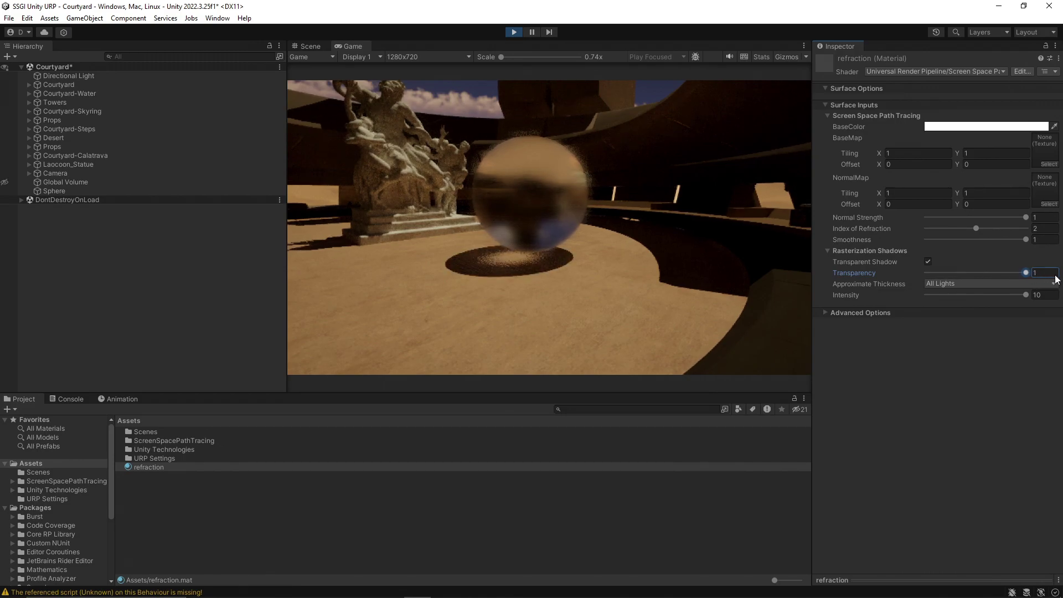
{"action": "type", "text": "emissive"}
{"action": "key", "text": "Return"}
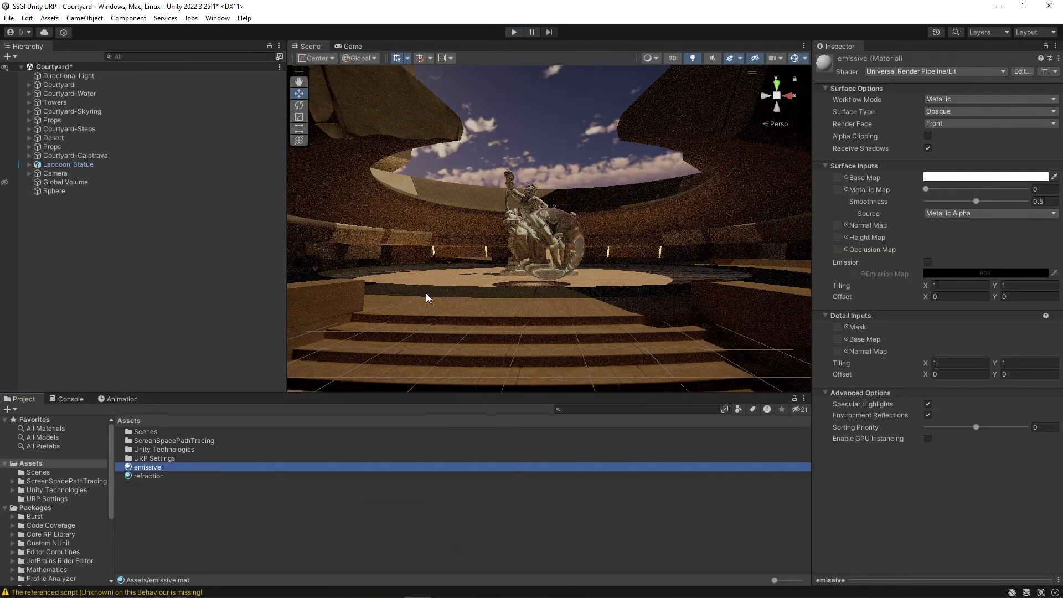
Enable emission on the emissive material with a reddish-pink emission colour
{"action": "left_click", "coordinate": [928, 262]}
{"action": "left_click", "coordinate": [986, 273]}
{"action": "left_click", "coordinate": [1013, 329]}
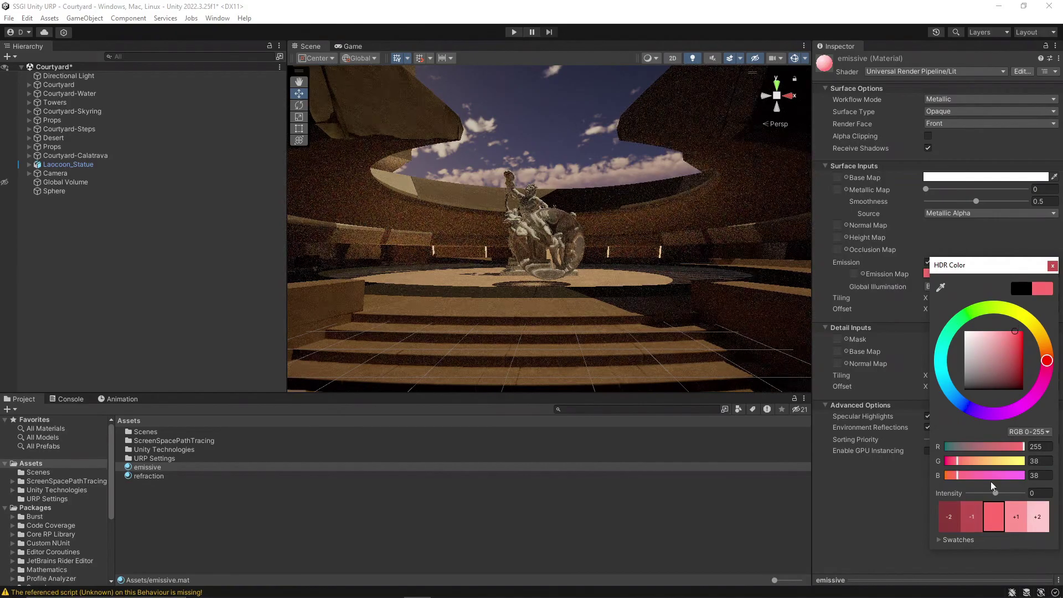
{"action": "left_click", "coordinate": [148, 467]}
{"action": "left_click", "coordinate": [226, 525]}
Set the emissive material's base colour to red FF2626 and its smoothness to 0
{"action": "right_click", "coordinate": [154, 483]}
{"action": "mouse_move", "coordinate": [241, 172]}
{"action": "left_click", "coordinate": [401, 293]}
{"action": "left_click", "coordinate": [985, 274]}
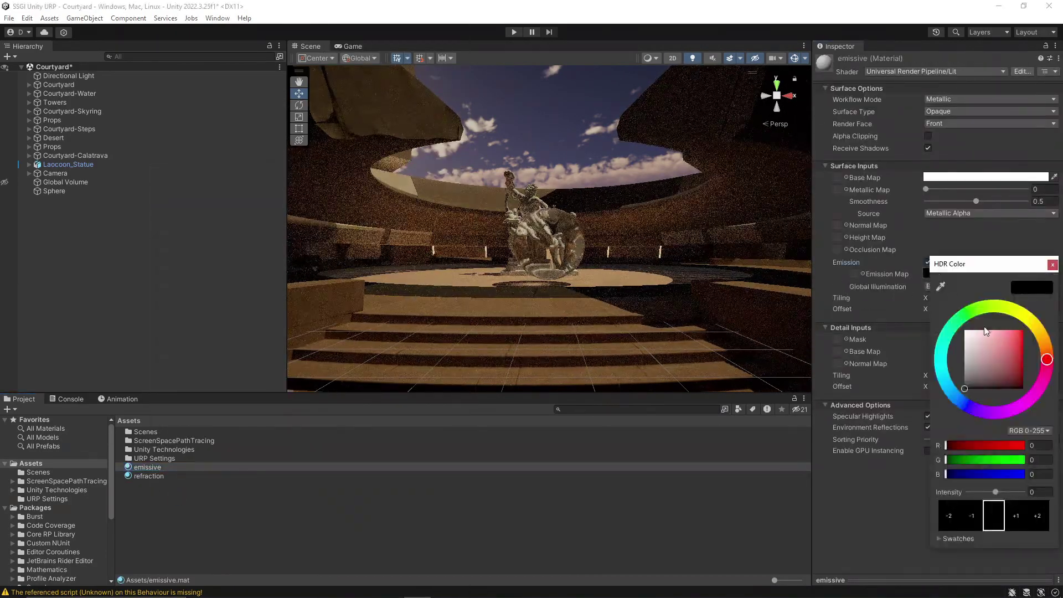
{"action": "left_click", "coordinate": [1051, 264]}
{"action": "left_click", "coordinate": [985, 177]}
{"action": "left_click", "coordinate": [1023, 330]}
{"action": "double_click", "coordinate": [1043, 201]}
{"action": "type", "text": "0"}
{"action": "right_click", "coordinate": [48, 207]}
Add a single cube to the scene, deleting an accidental extra one
{"action": "mouse_move", "coordinate": [83, 373]}
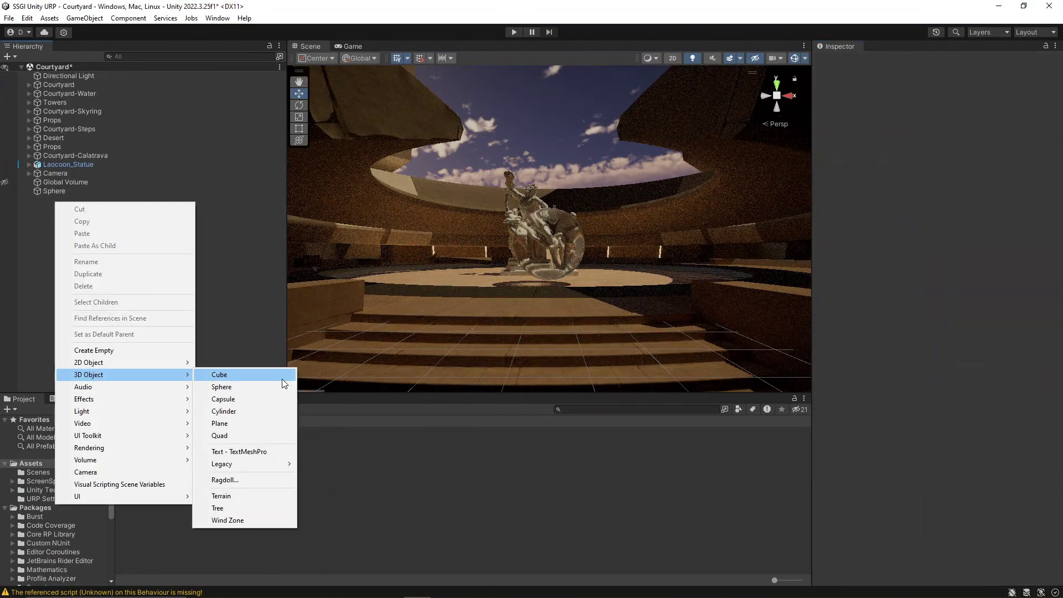
{"action": "left_click", "coordinate": [281, 377]}
{"action": "left_click", "coordinate": [258, 199]}
{"action": "key", "text": "Delete"}
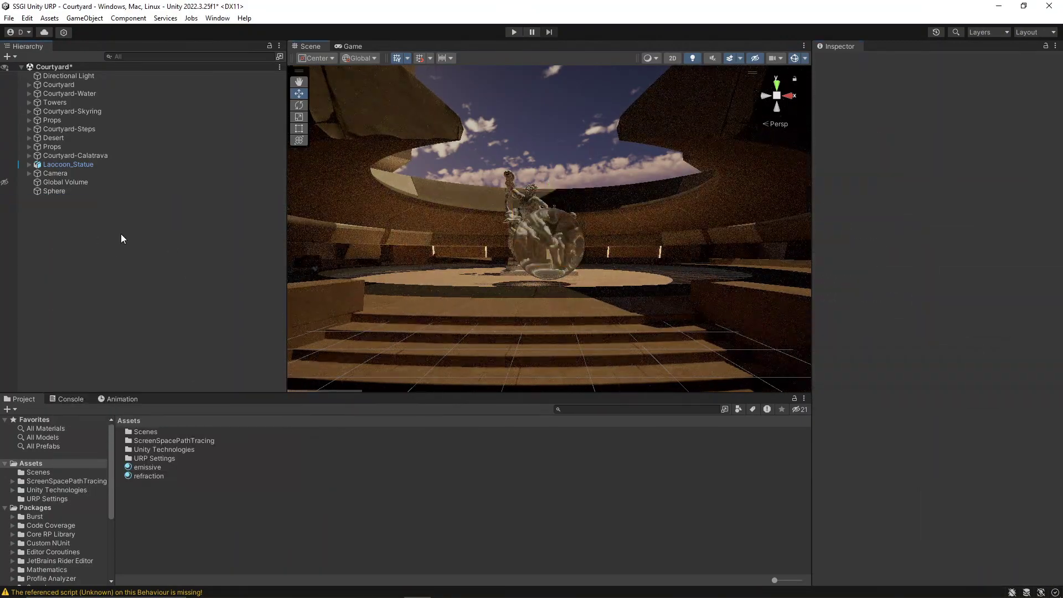
{"action": "right_click", "coordinate": [81, 219]}
{"action": "left_click", "coordinate": [274, 393]}
Scale the cube to 5 with the emissive material, place it left of the statue, and glow pink (174, 27, 191)
{"action": "left_click", "coordinate": [941, 125]}
{"action": "type", "text": "5"}
{"action": "key", "text": "Tab"}
{"action": "type", "text": "55"}
{"action": "left_click_drag", "start_coordinate": [555, 235], "coordinate": [451, 249]}
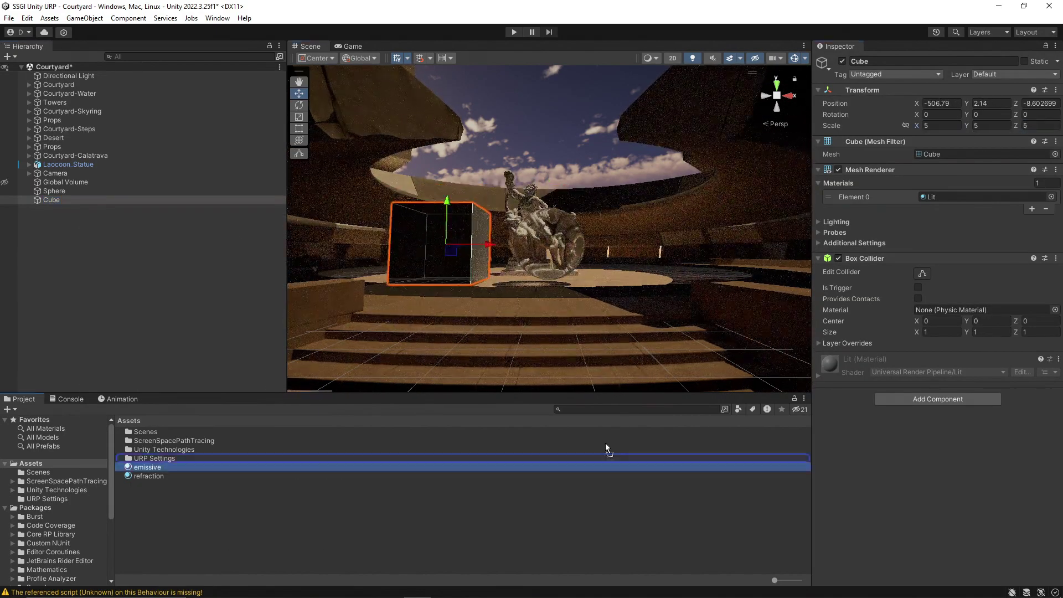
{"action": "left_click_drag", "start_coordinate": [147, 466], "coordinate": [932, 197]}
{"action": "left_click_drag", "start_coordinate": [421, 221], "coordinate": [455, 211]}
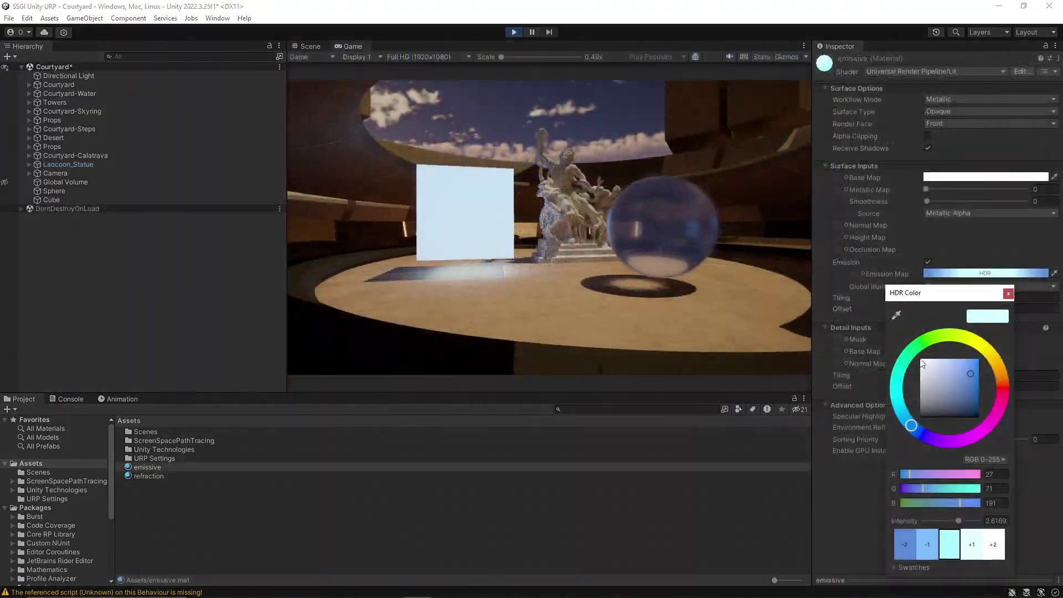
{"action": "left_click_drag", "start_coordinate": [915, 433], "coordinate": [948, 452]}
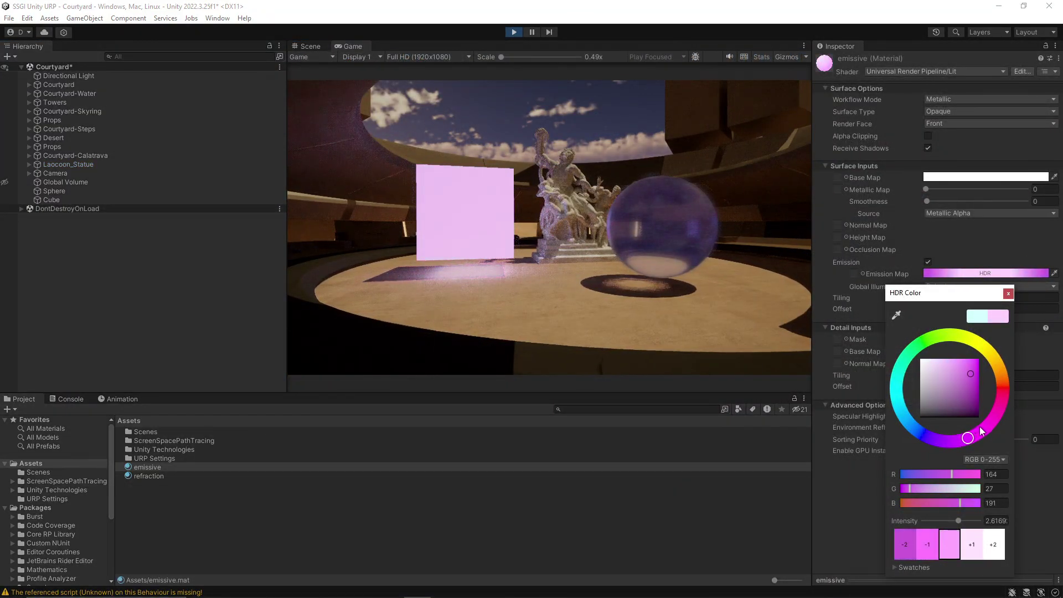
{"action": "mouse_move", "coordinate": [1022, 384]}
{"action": "left_mouse_down"}
{"action": "mouse_move", "coordinate": [937, 457]}
{"action": "mouse_move", "coordinate": [972, 335]}
{"action": "mouse_move", "coordinate": [963, 431]}
{"action": "left_mouse_up"}
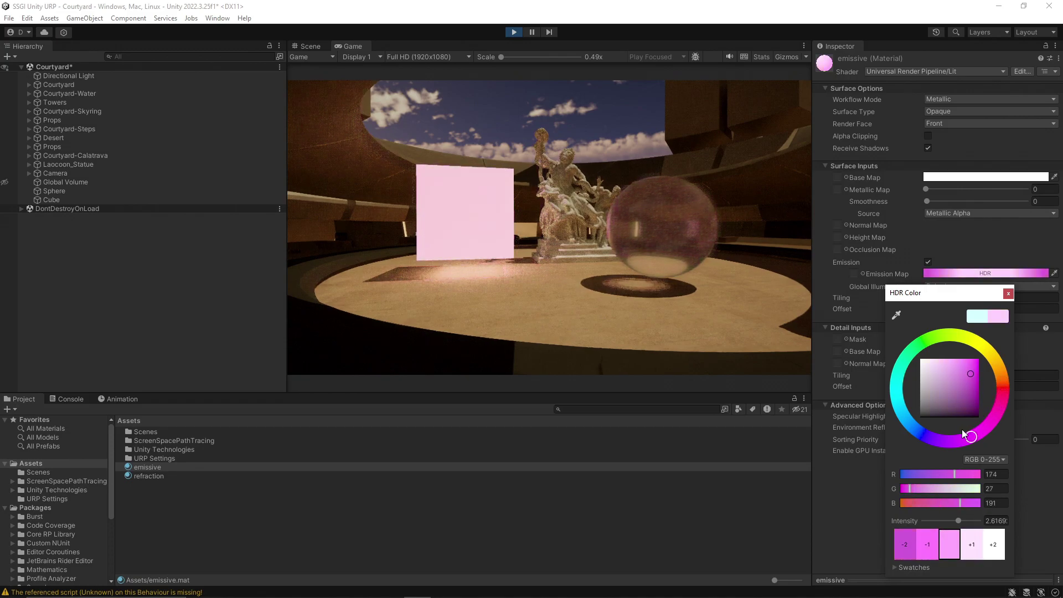